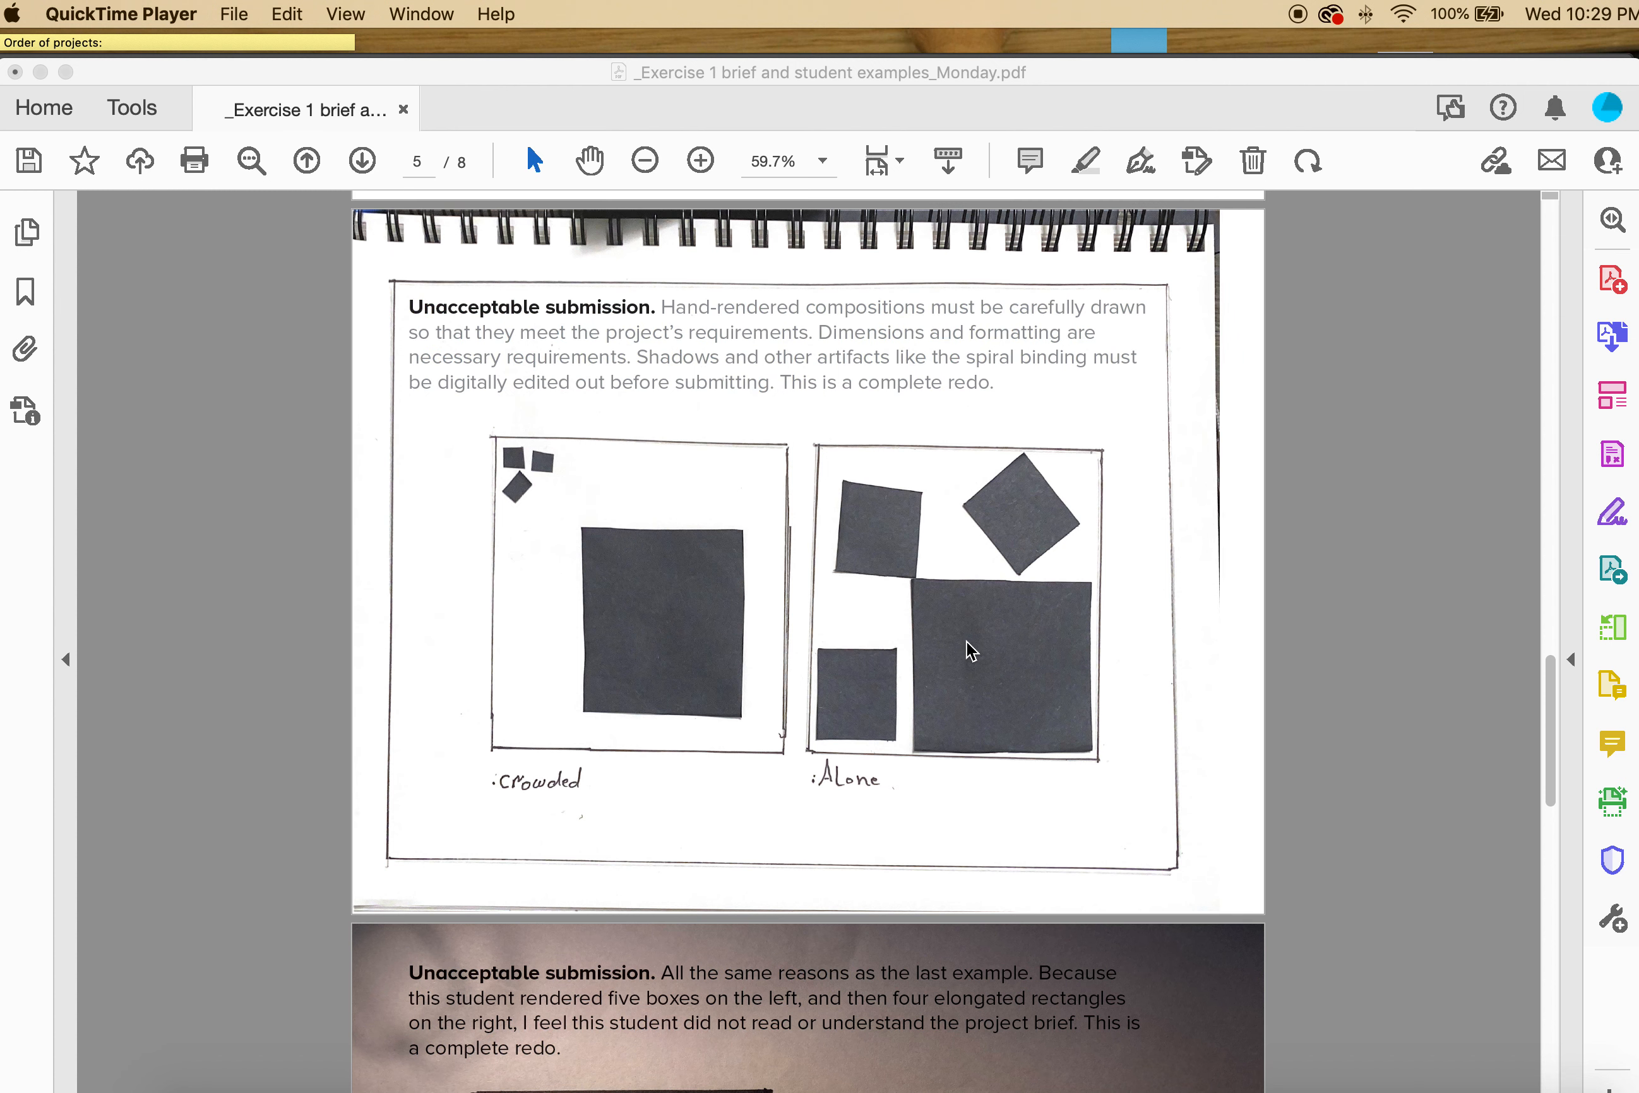
# Step: Review the unacceptable student submissions on pages 5 and 6 of the exercise brief PDF
pyautogui.scroll(-5, 969, 649)
pyautogui.scroll(-4, 964, 640)
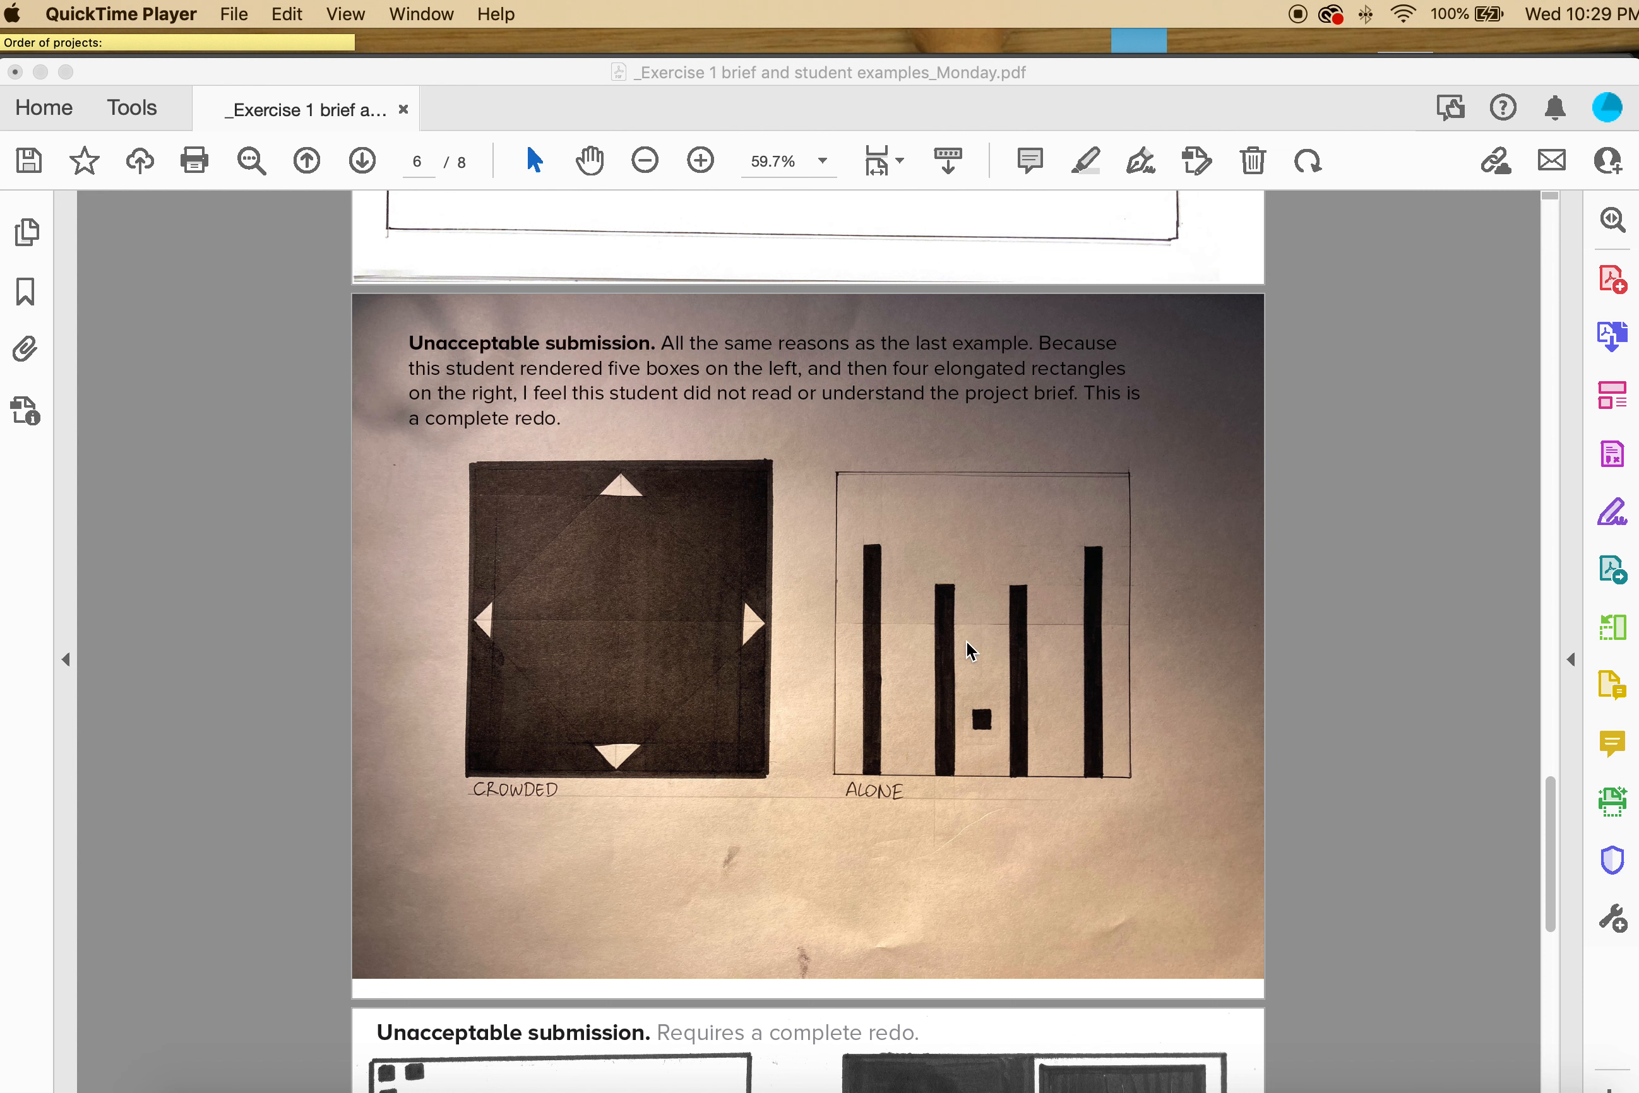
pyautogui.scroll(-3, 970, 650)
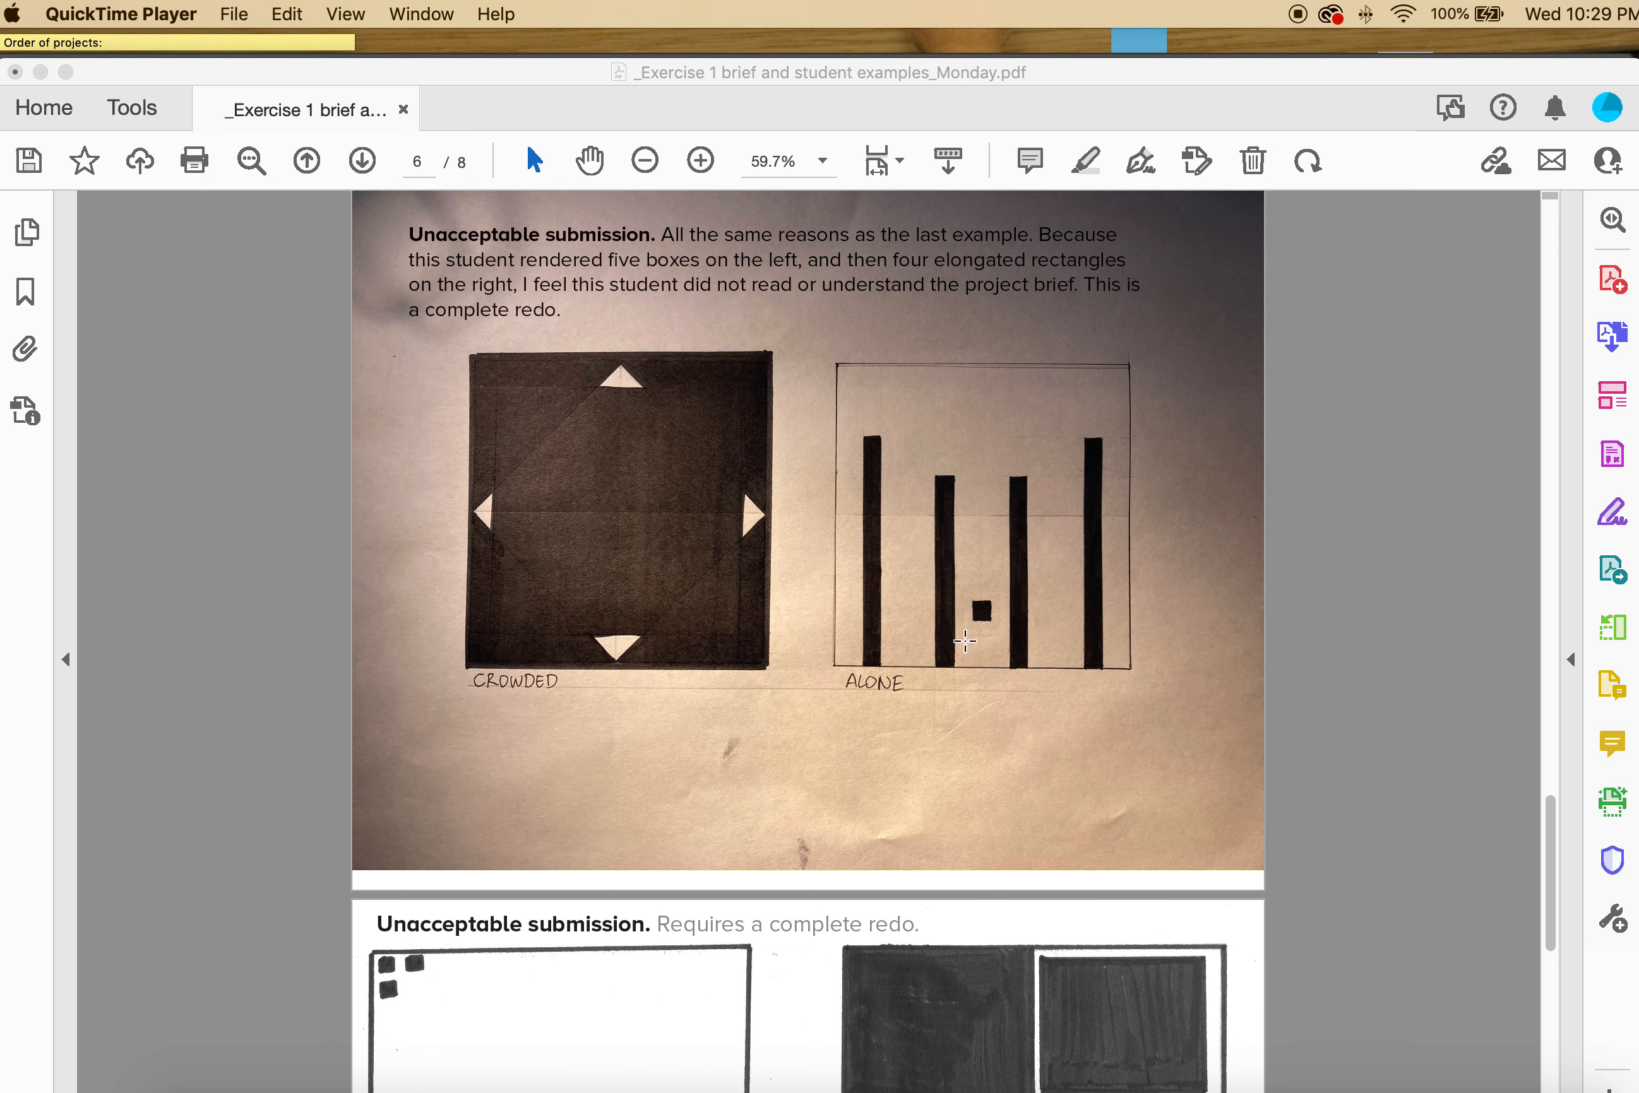
pyautogui.scroll(-2, 964, 641)
pyautogui.scroll(-2, 964, 640)
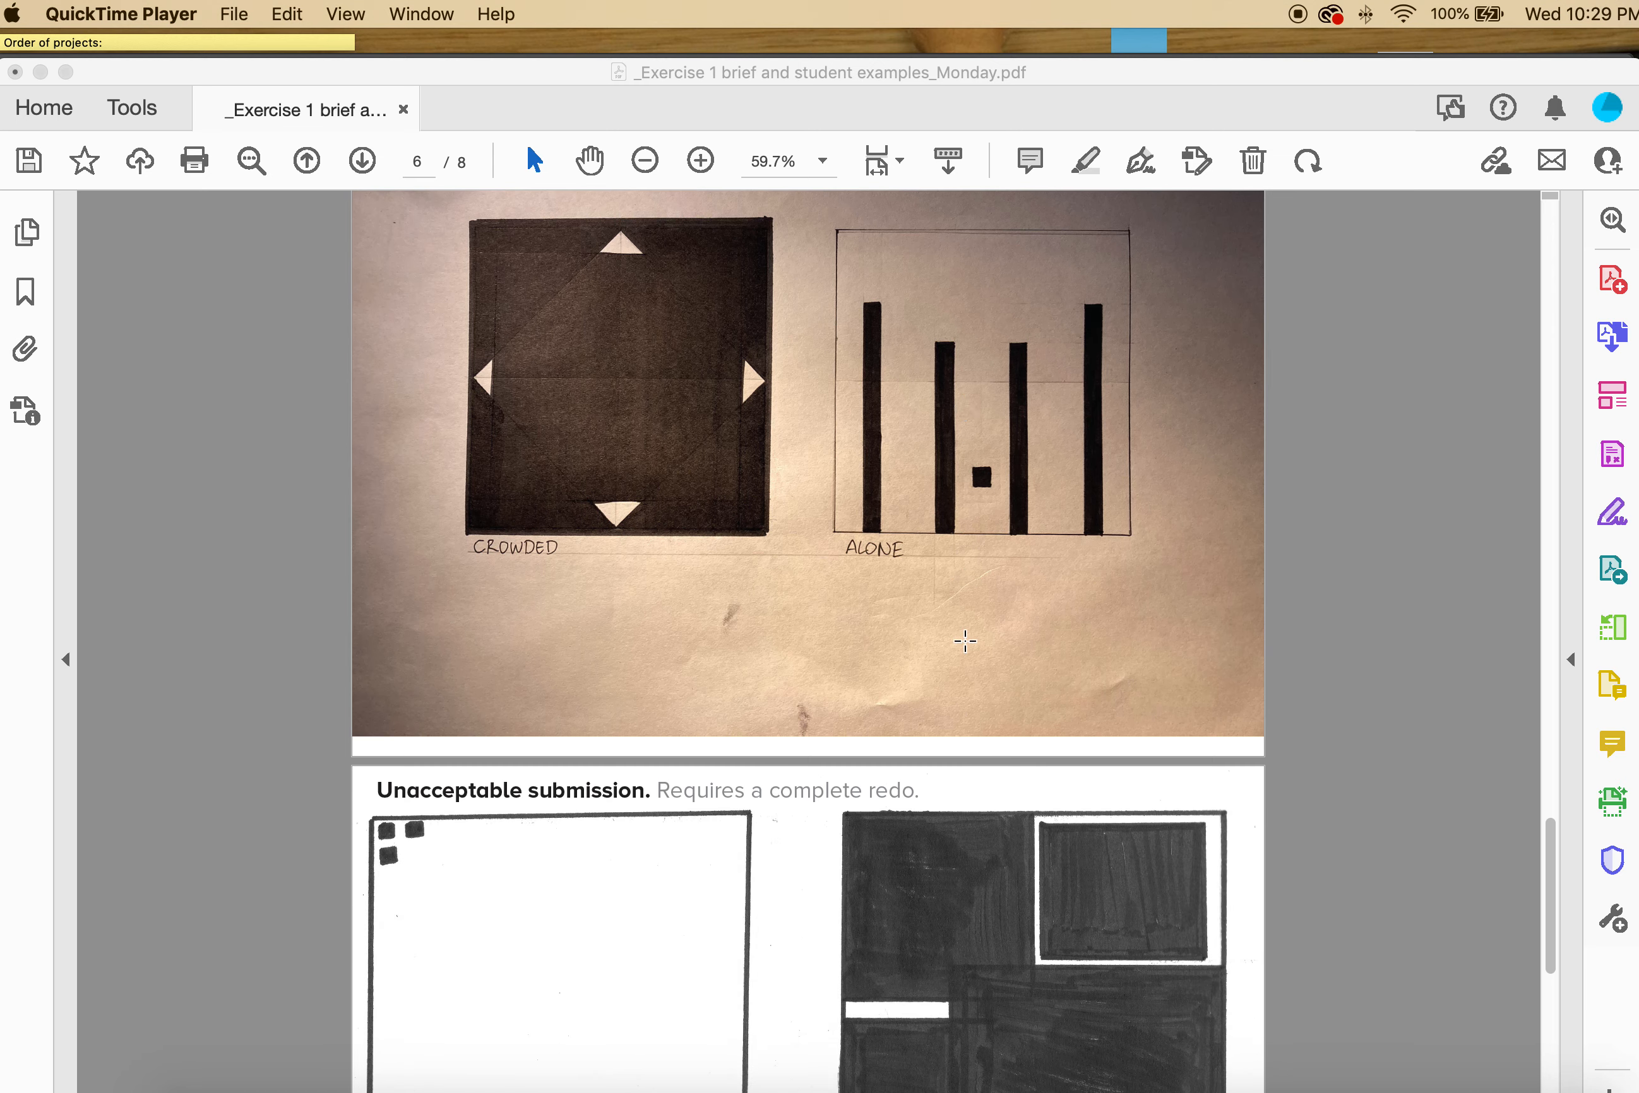
pyautogui.scroll(3, 964, 641)
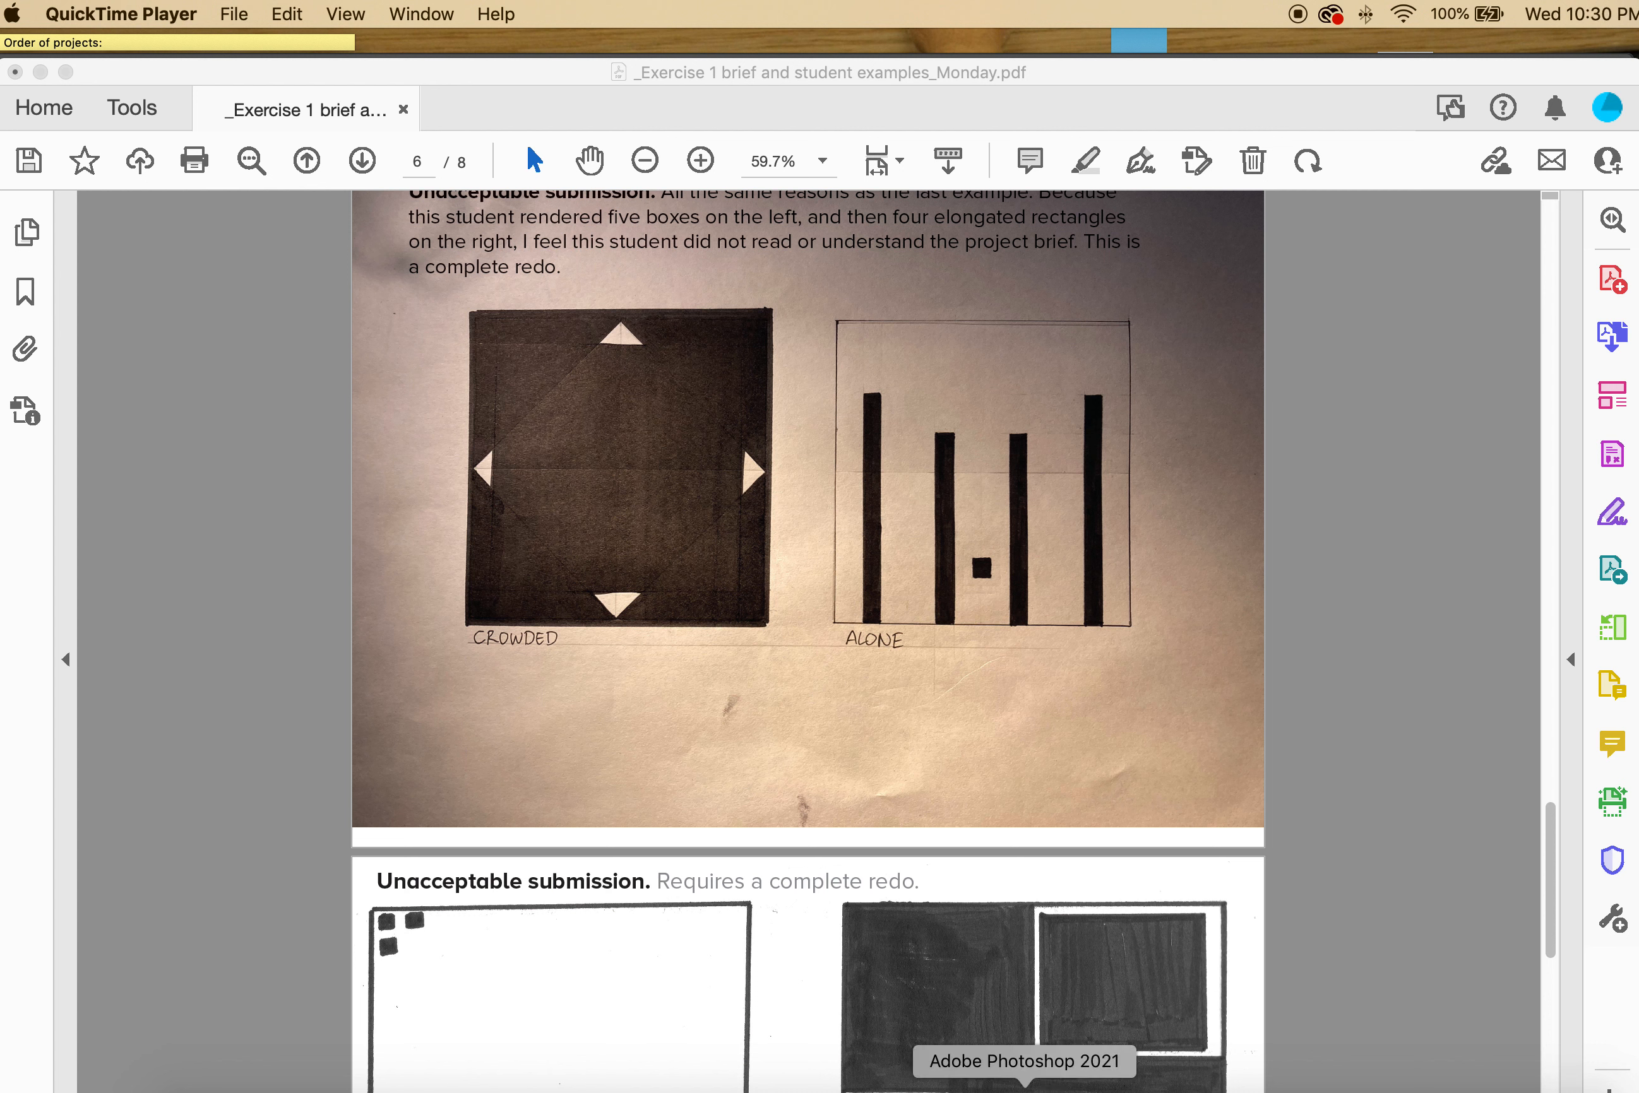
# Step: Switch to Photoshop and examine the Circle_bird_motif_II.tif scan, including its shadowed corner and paper texture
pyautogui.click(1024, 1092)
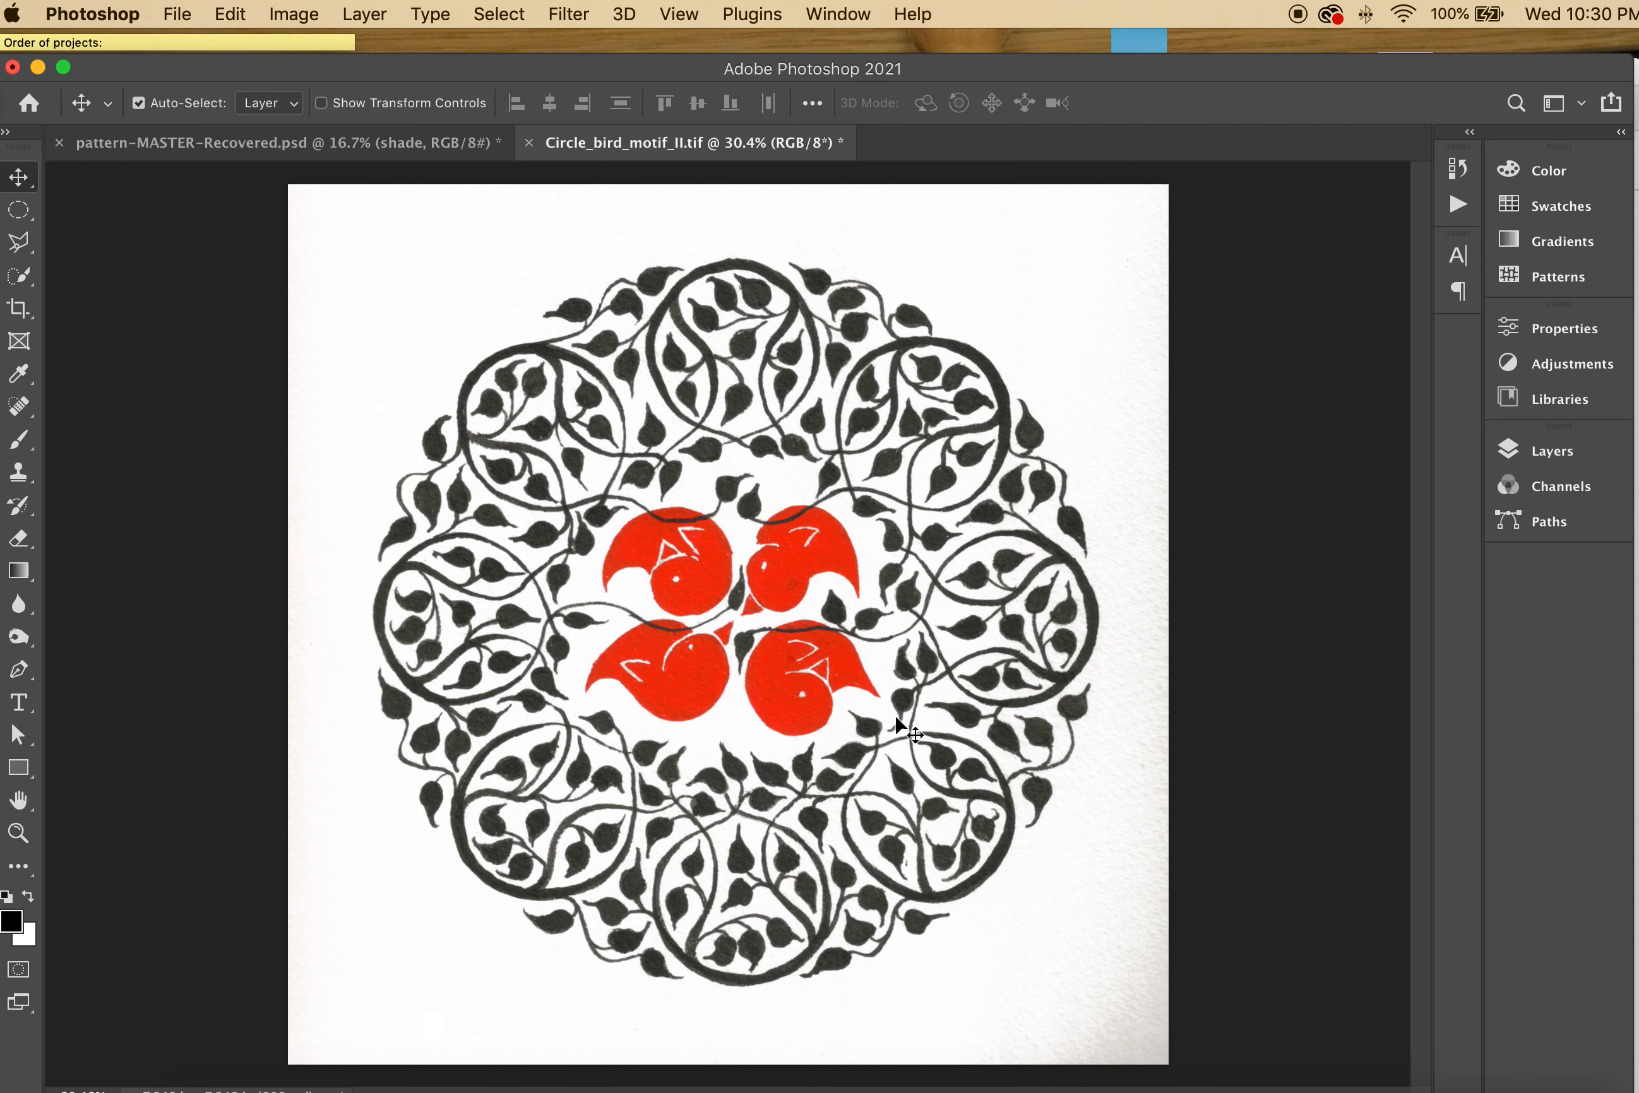
pyautogui.scroll(5, 1136, 942)
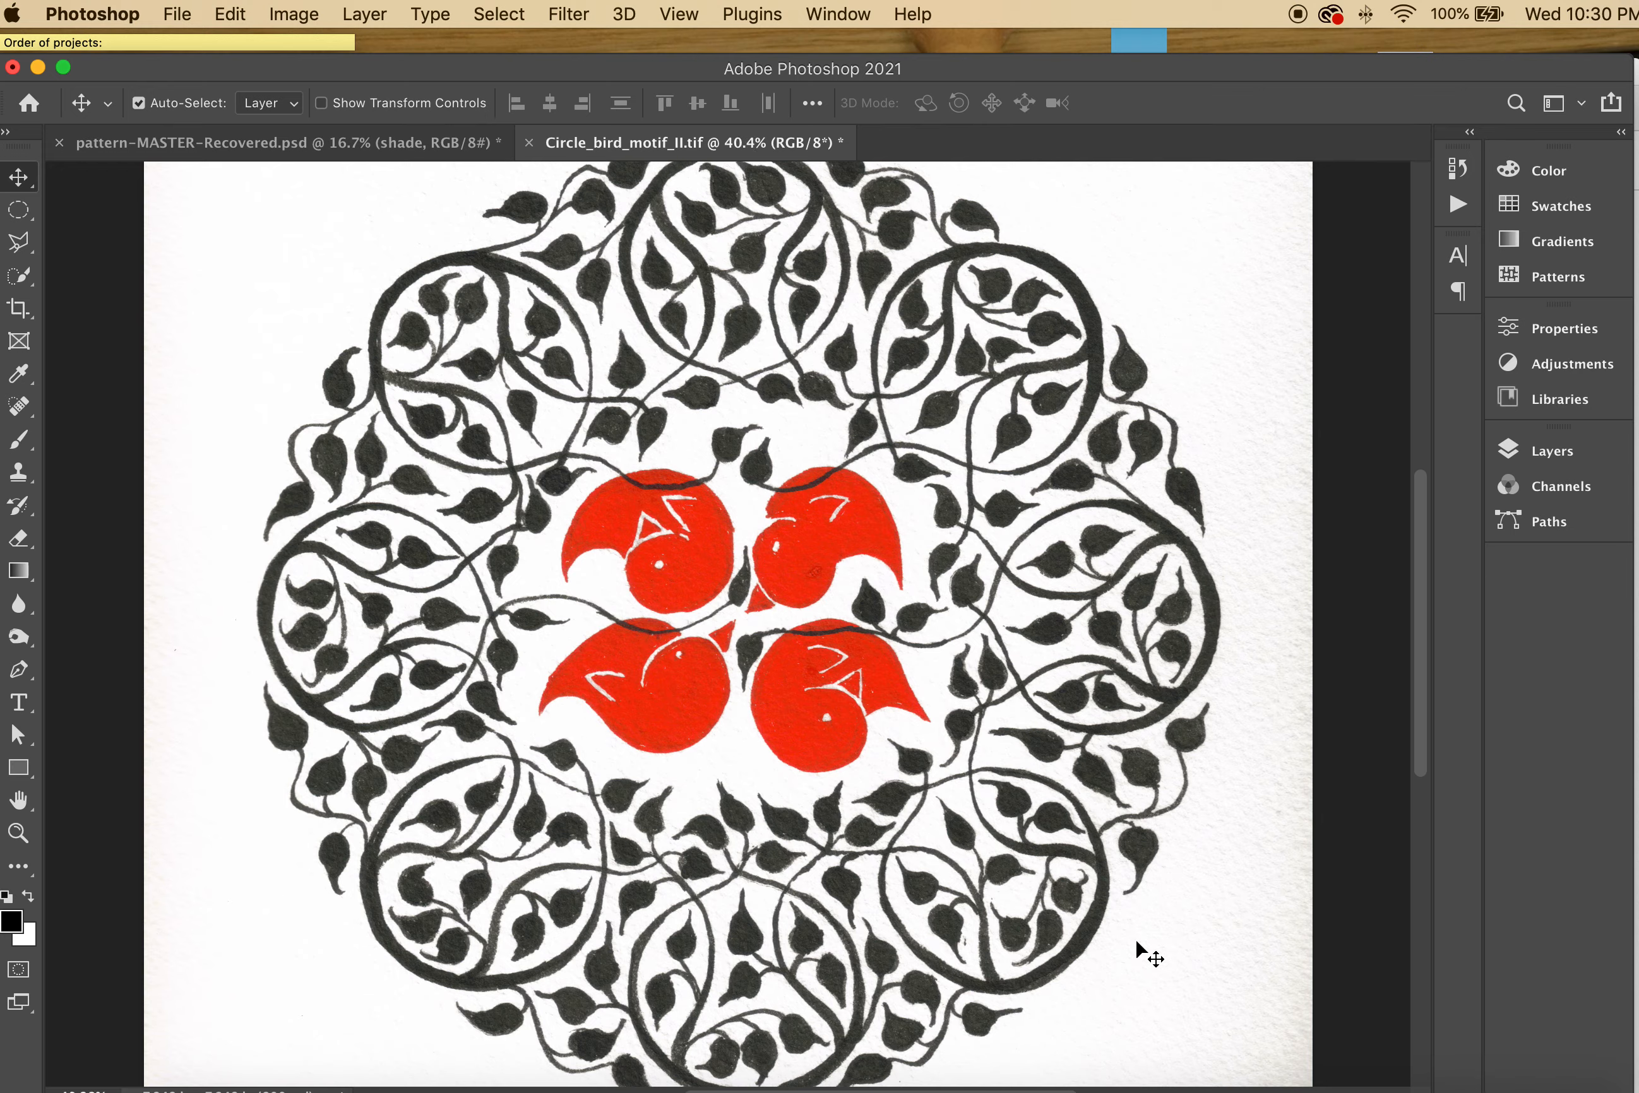
pyautogui.scroll(-5, 1136, 942)
pyautogui.scroll(3, 1114, 908)
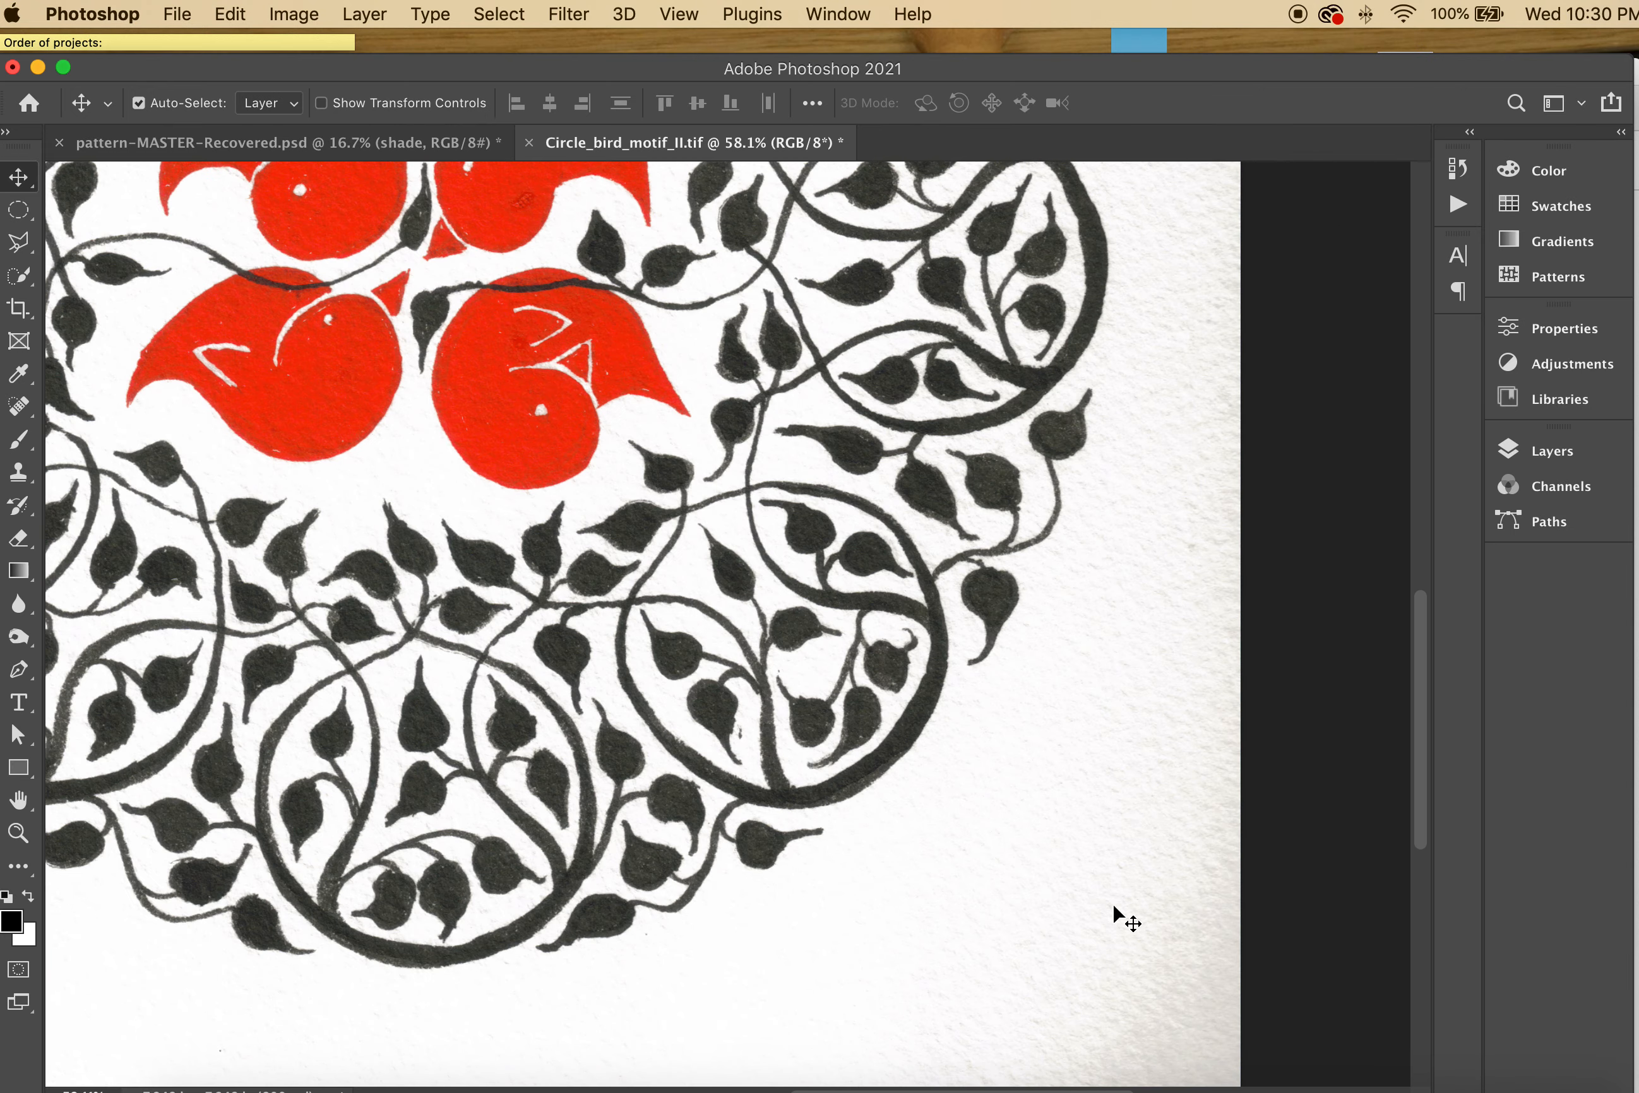
pyautogui.scroll(-1, 1182, 940)
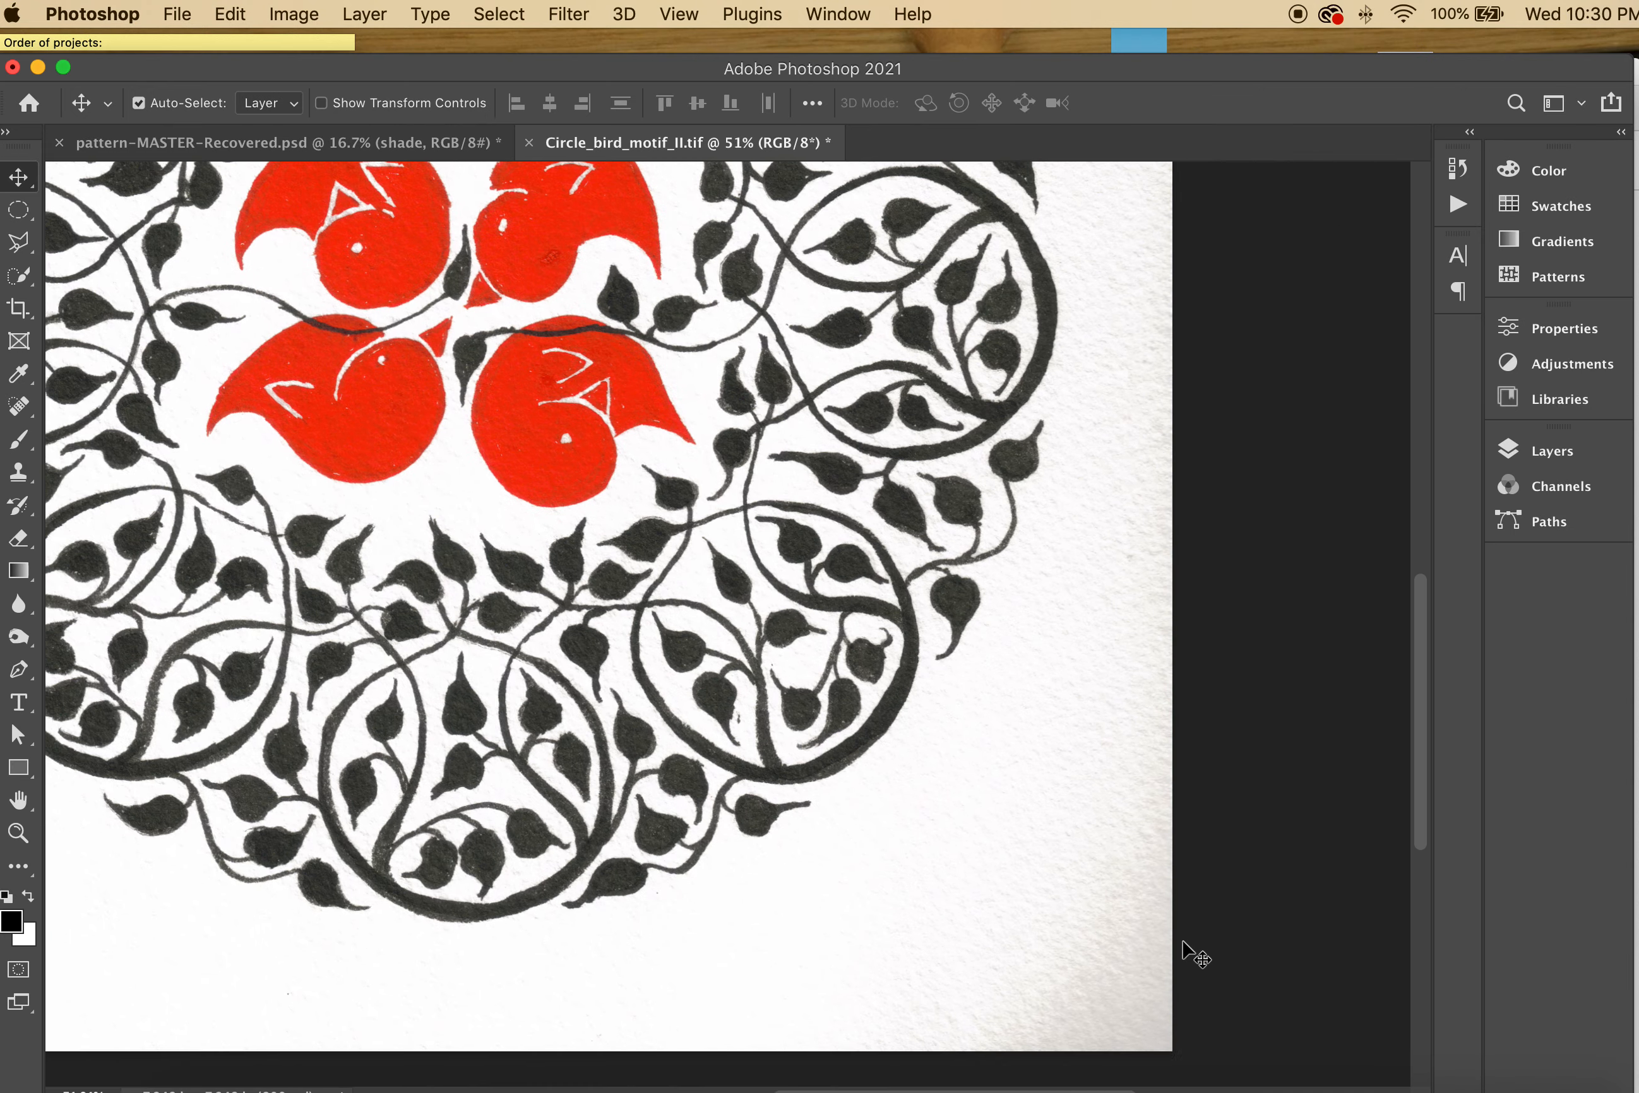
pyautogui.scroll(-1, 853, 707)
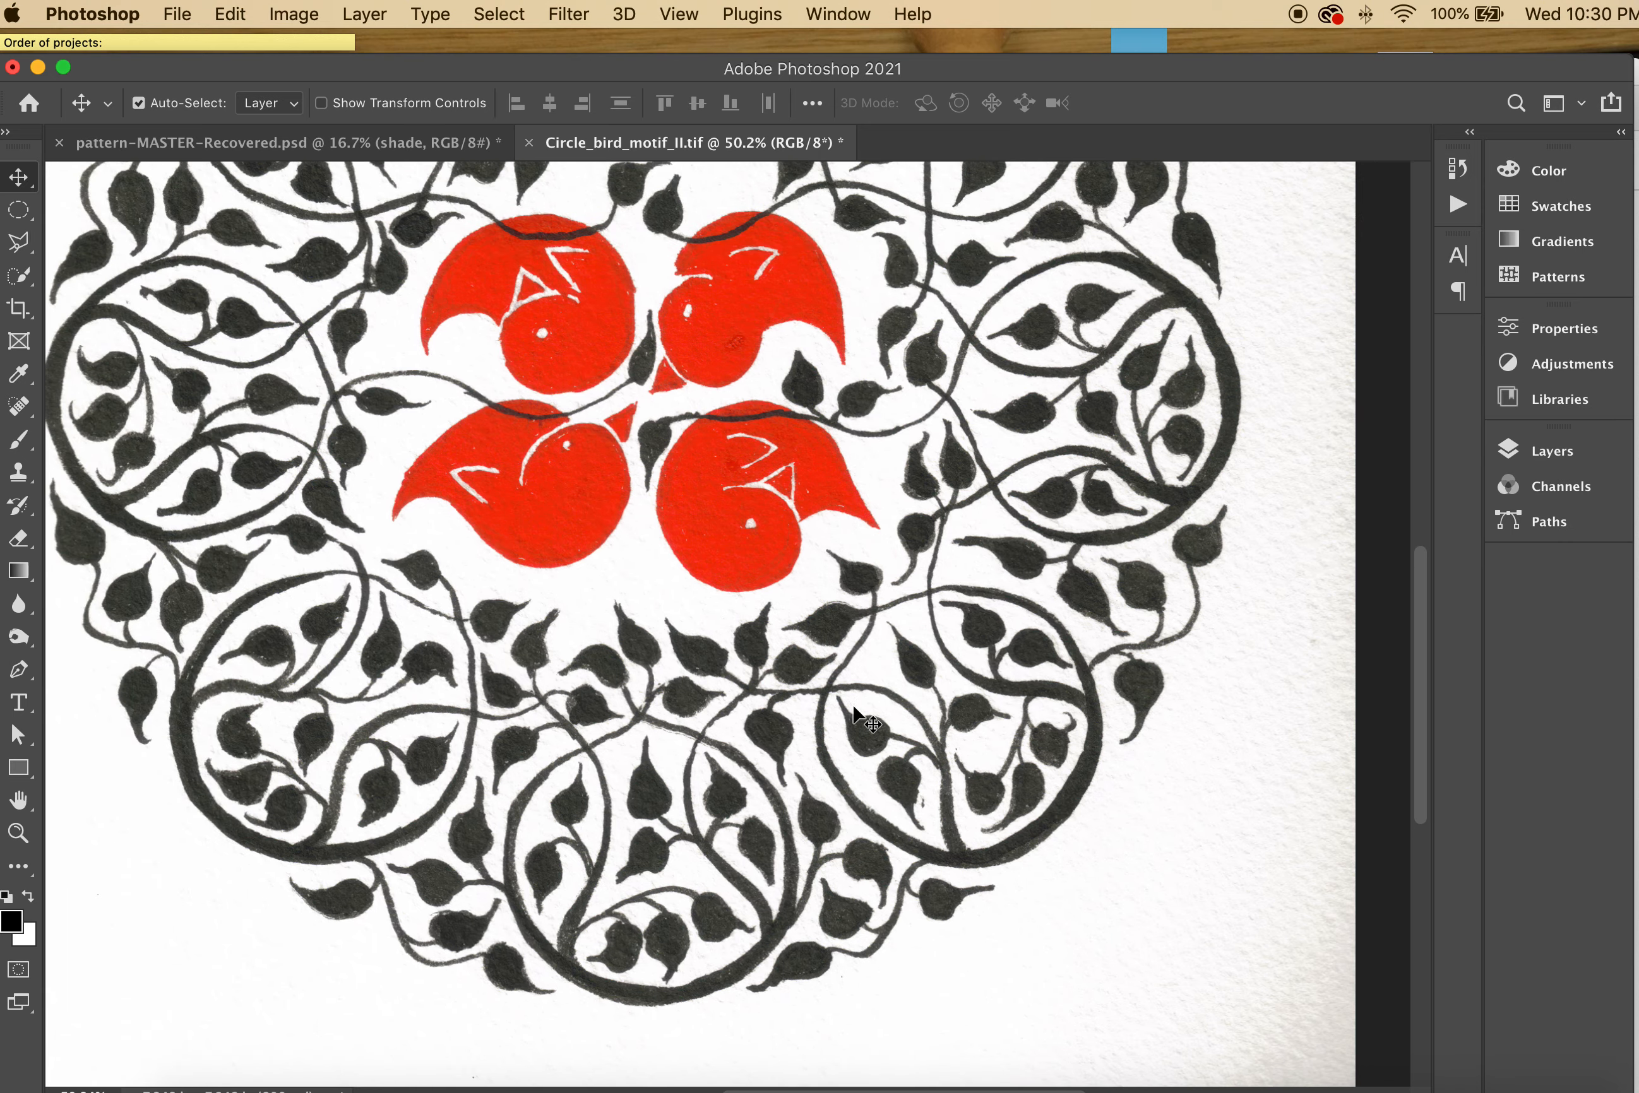
pyautogui.scroll(5, 853, 708)
pyautogui.hscroll(-5, 853, 708)
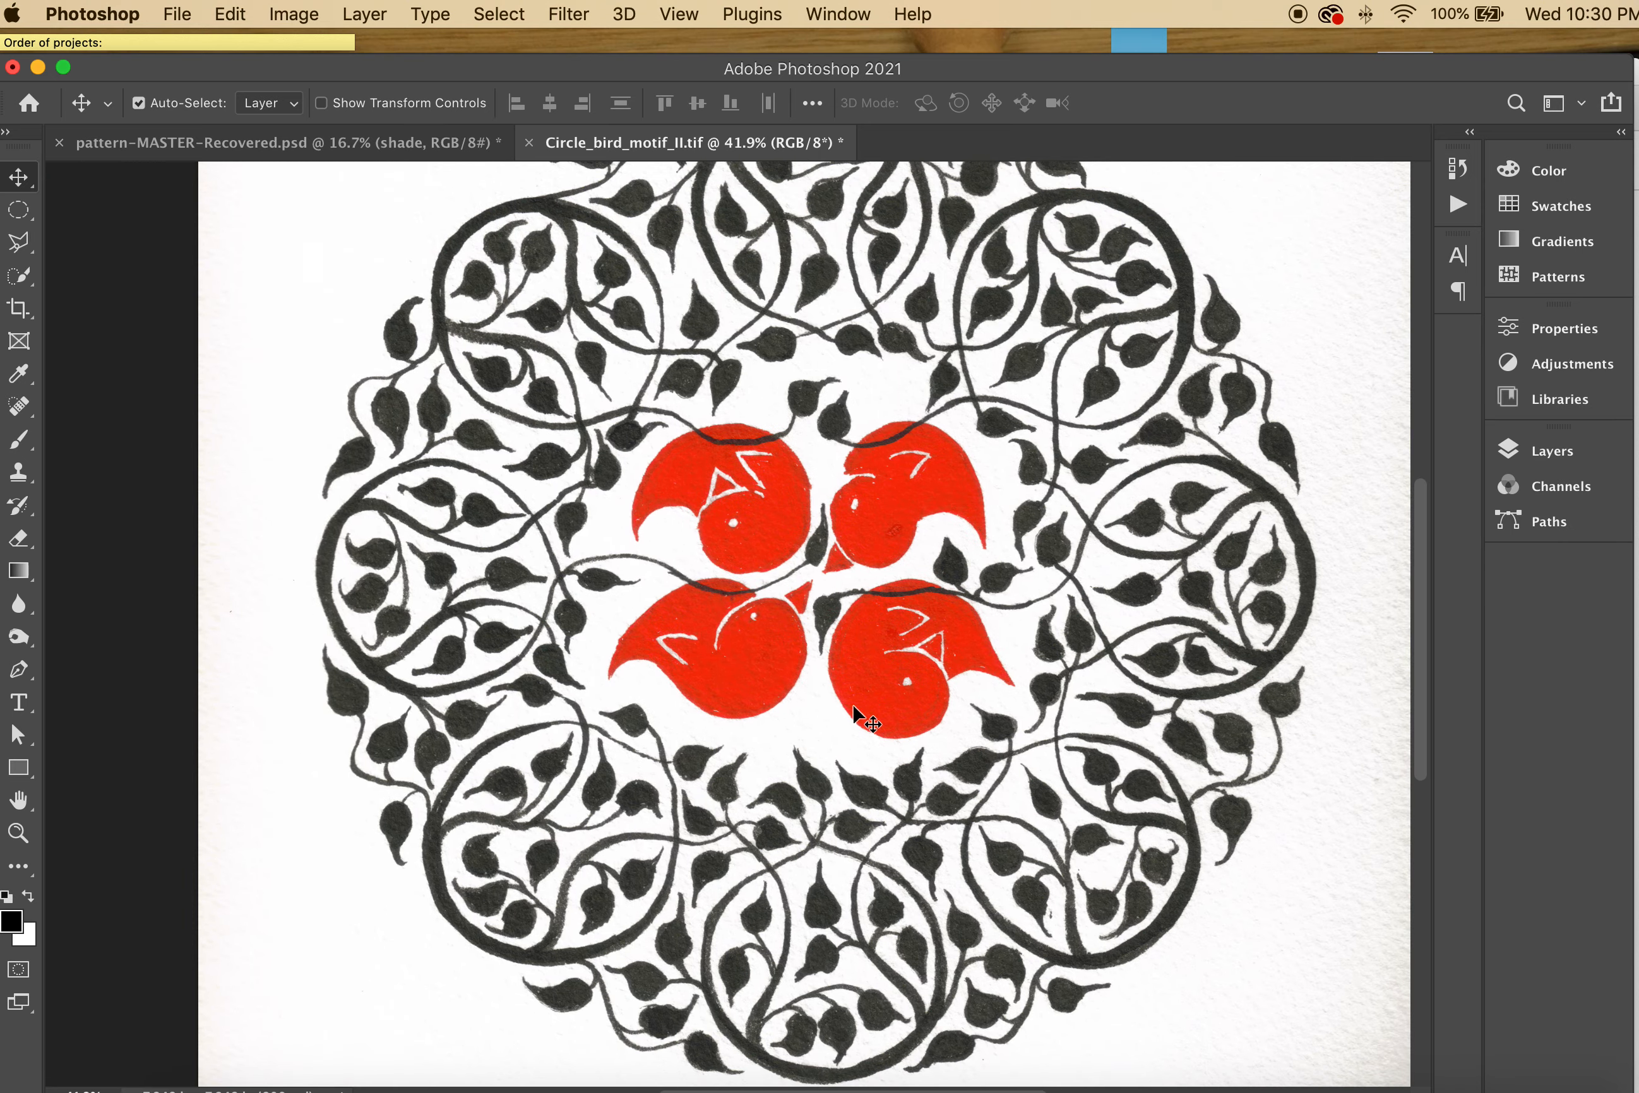
pyautogui.scroll(-1, 853, 708)
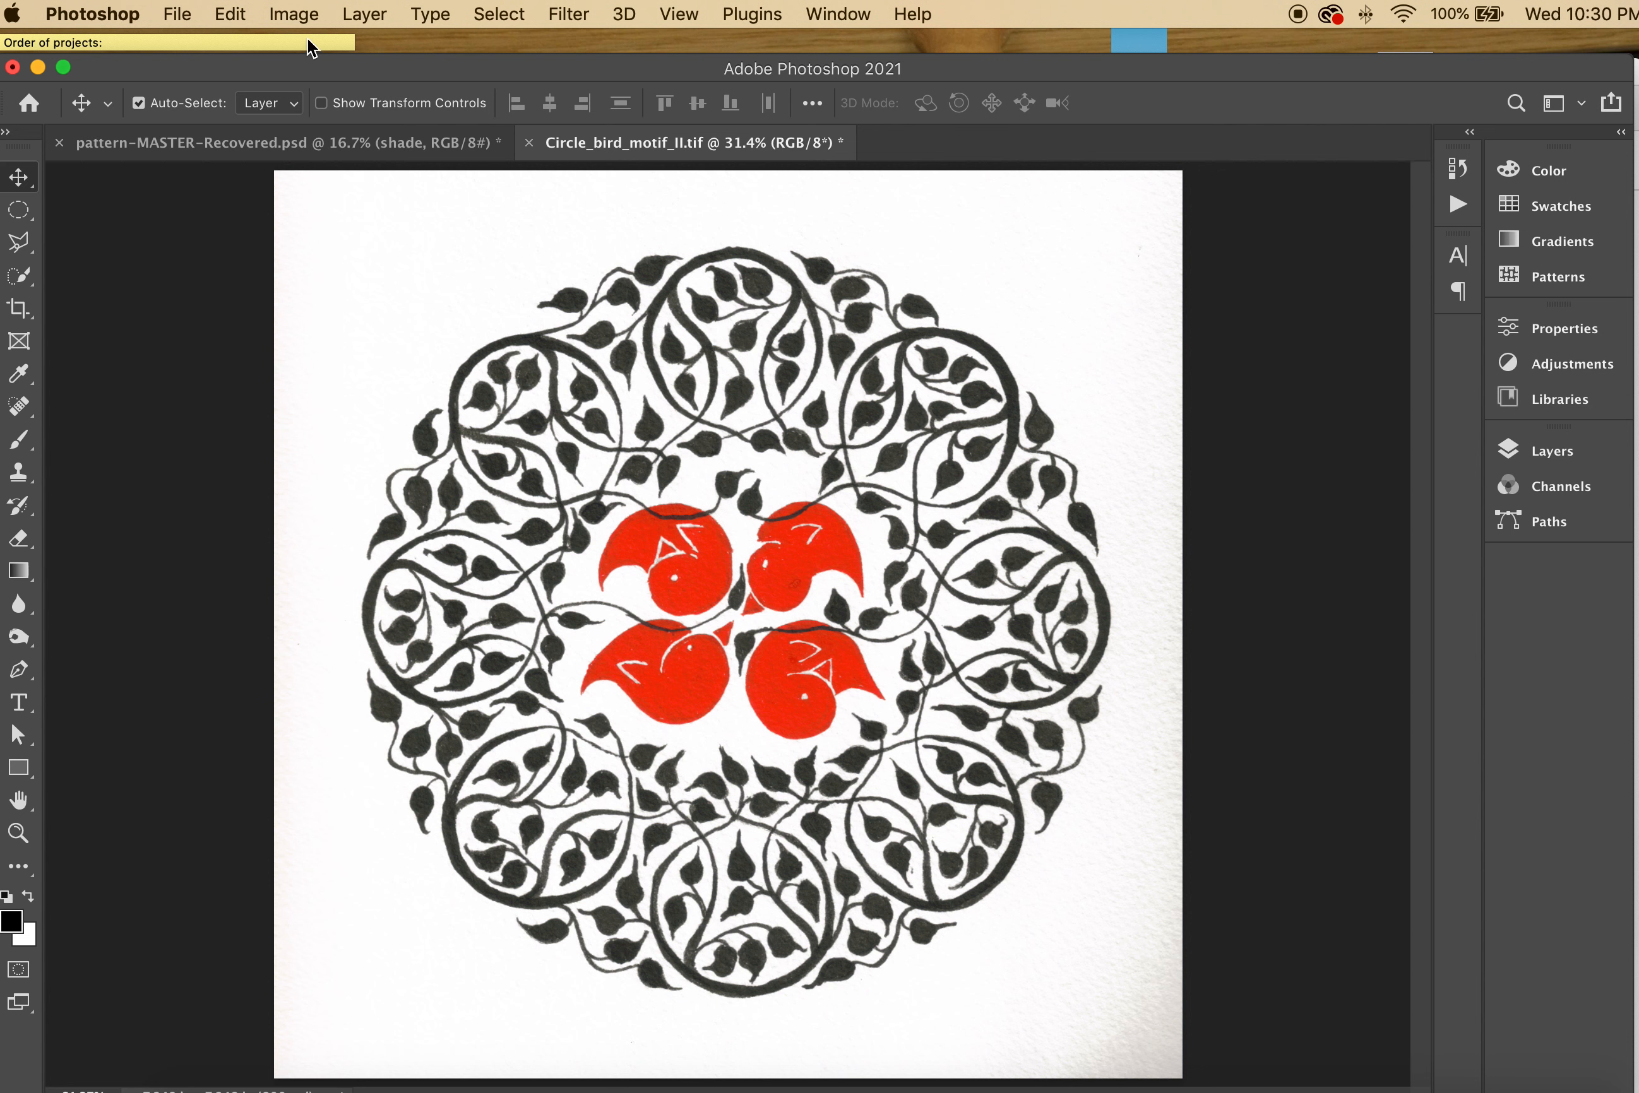
# Step: Rotate the whole bird motif image by 180°
pyautogui.click(302, 19)
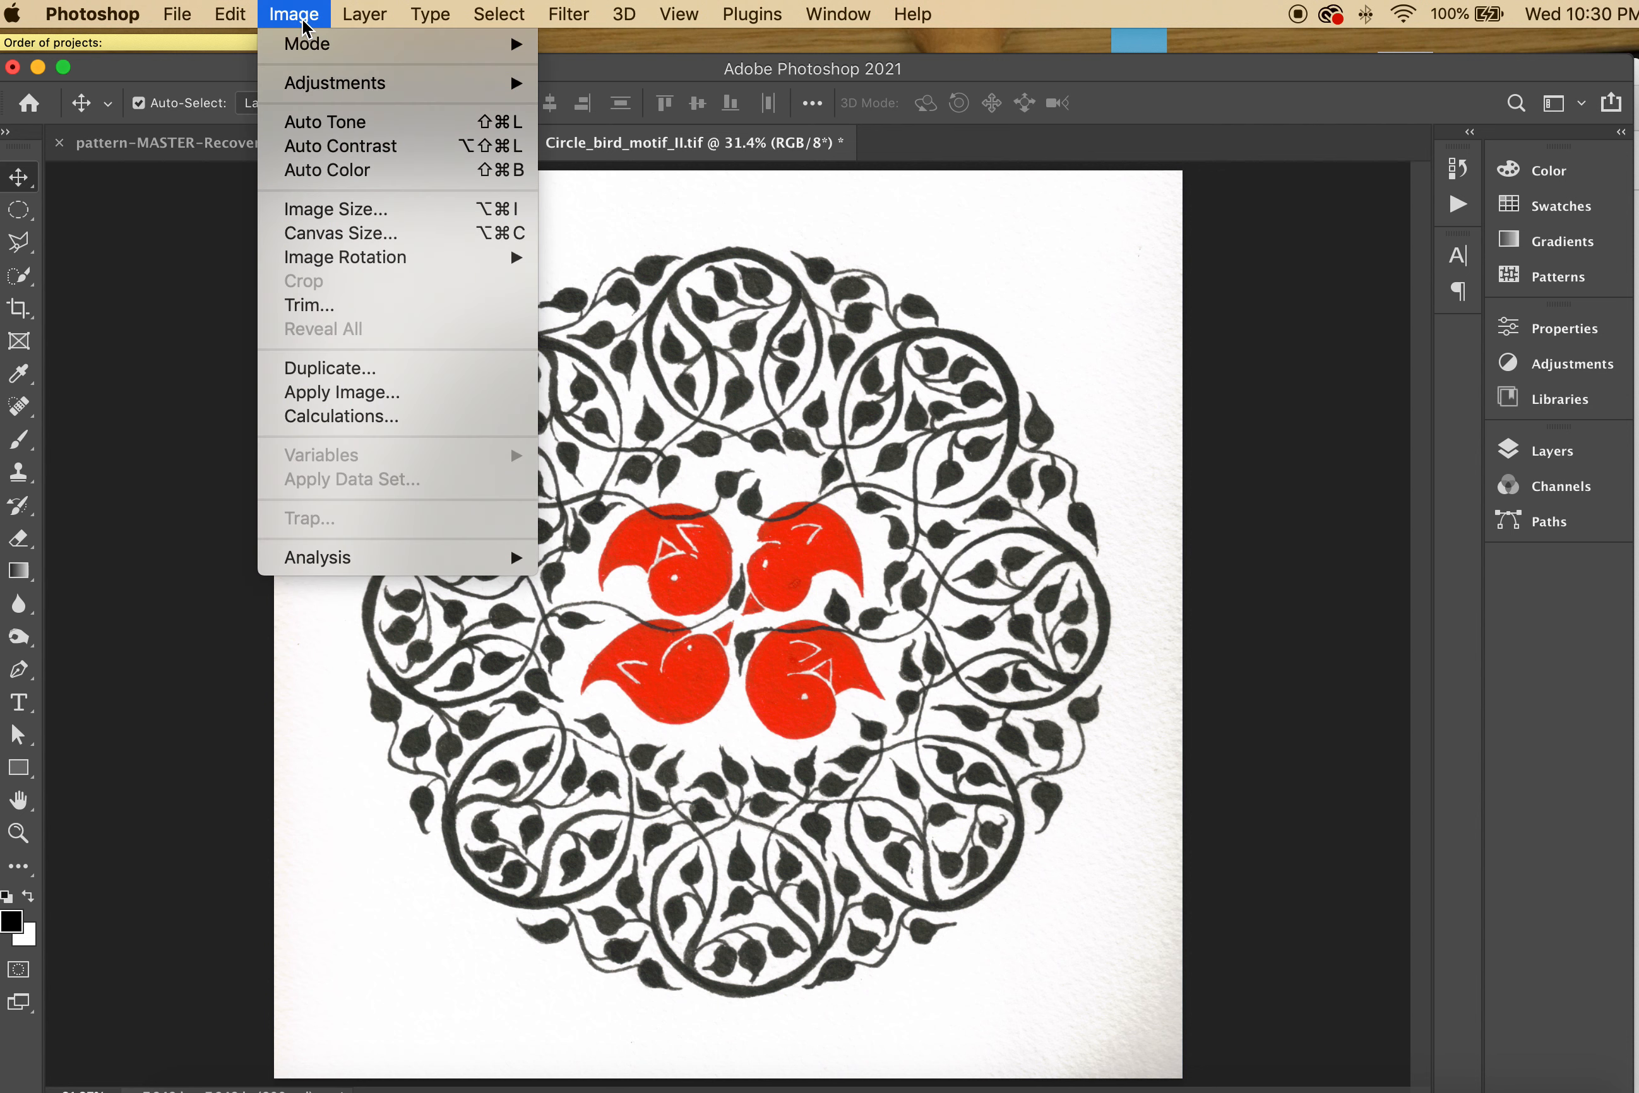
pyautogui.moveTo(388, 258)
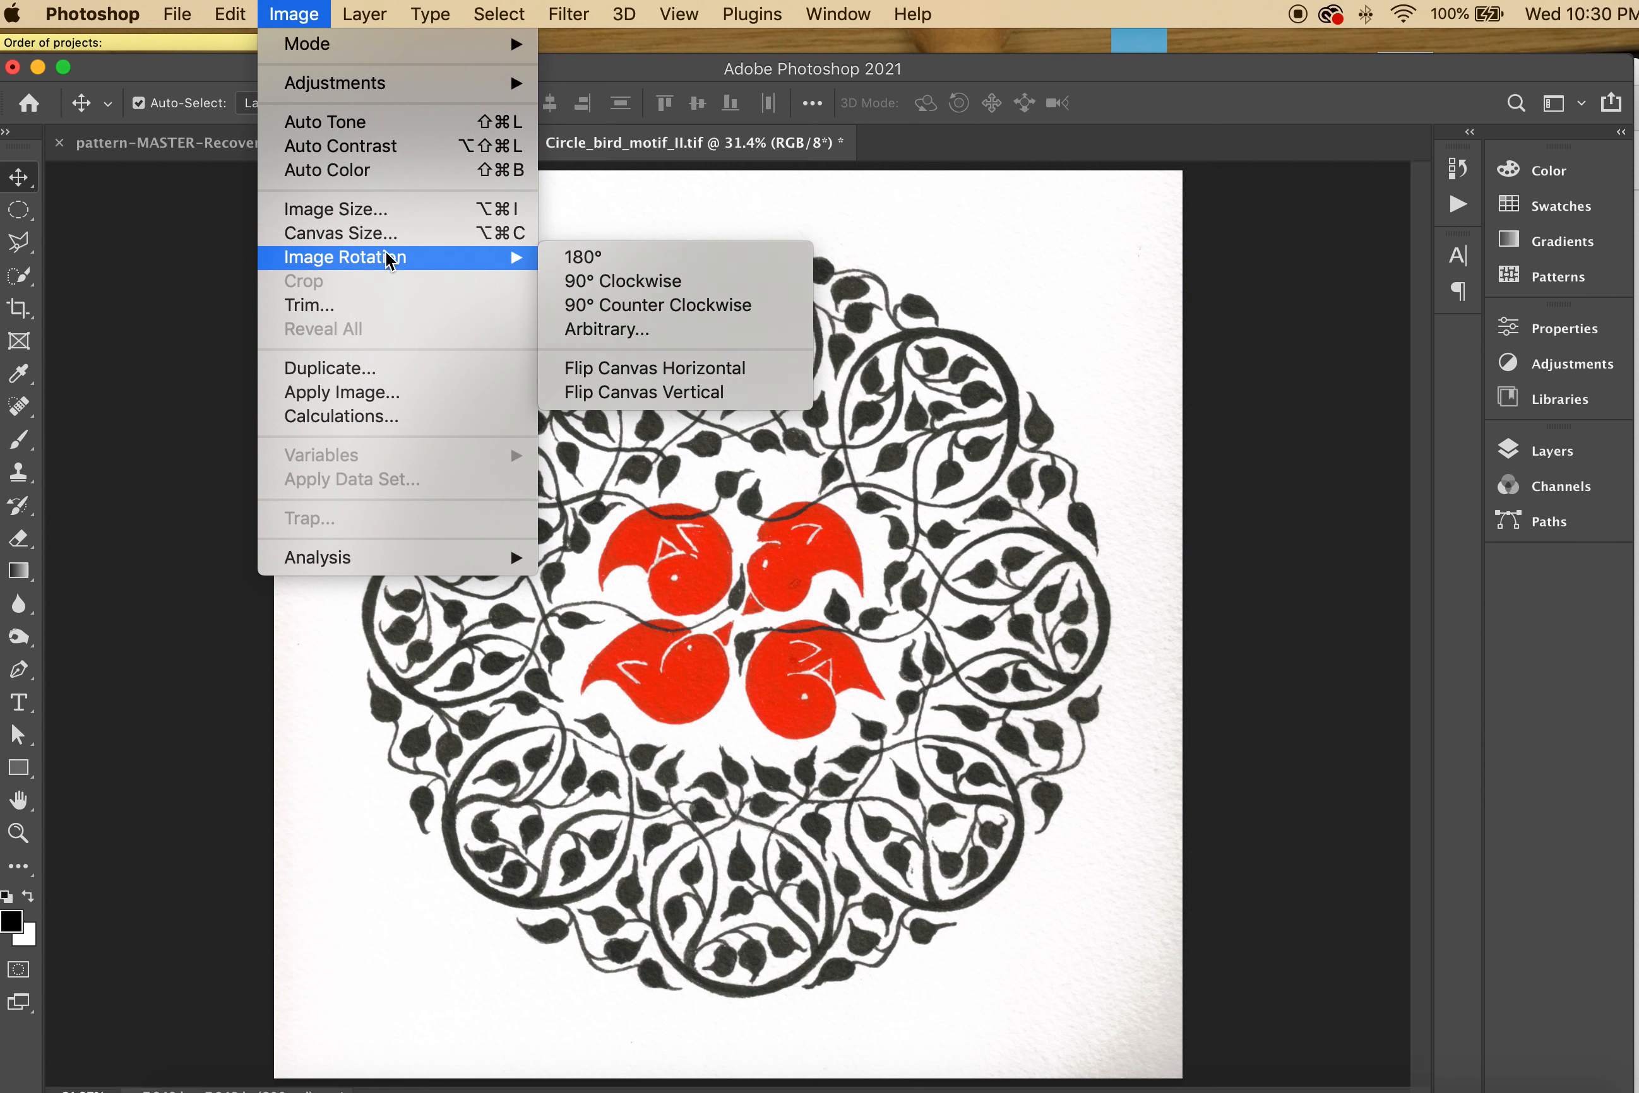
pyautogui.click(630, 270)
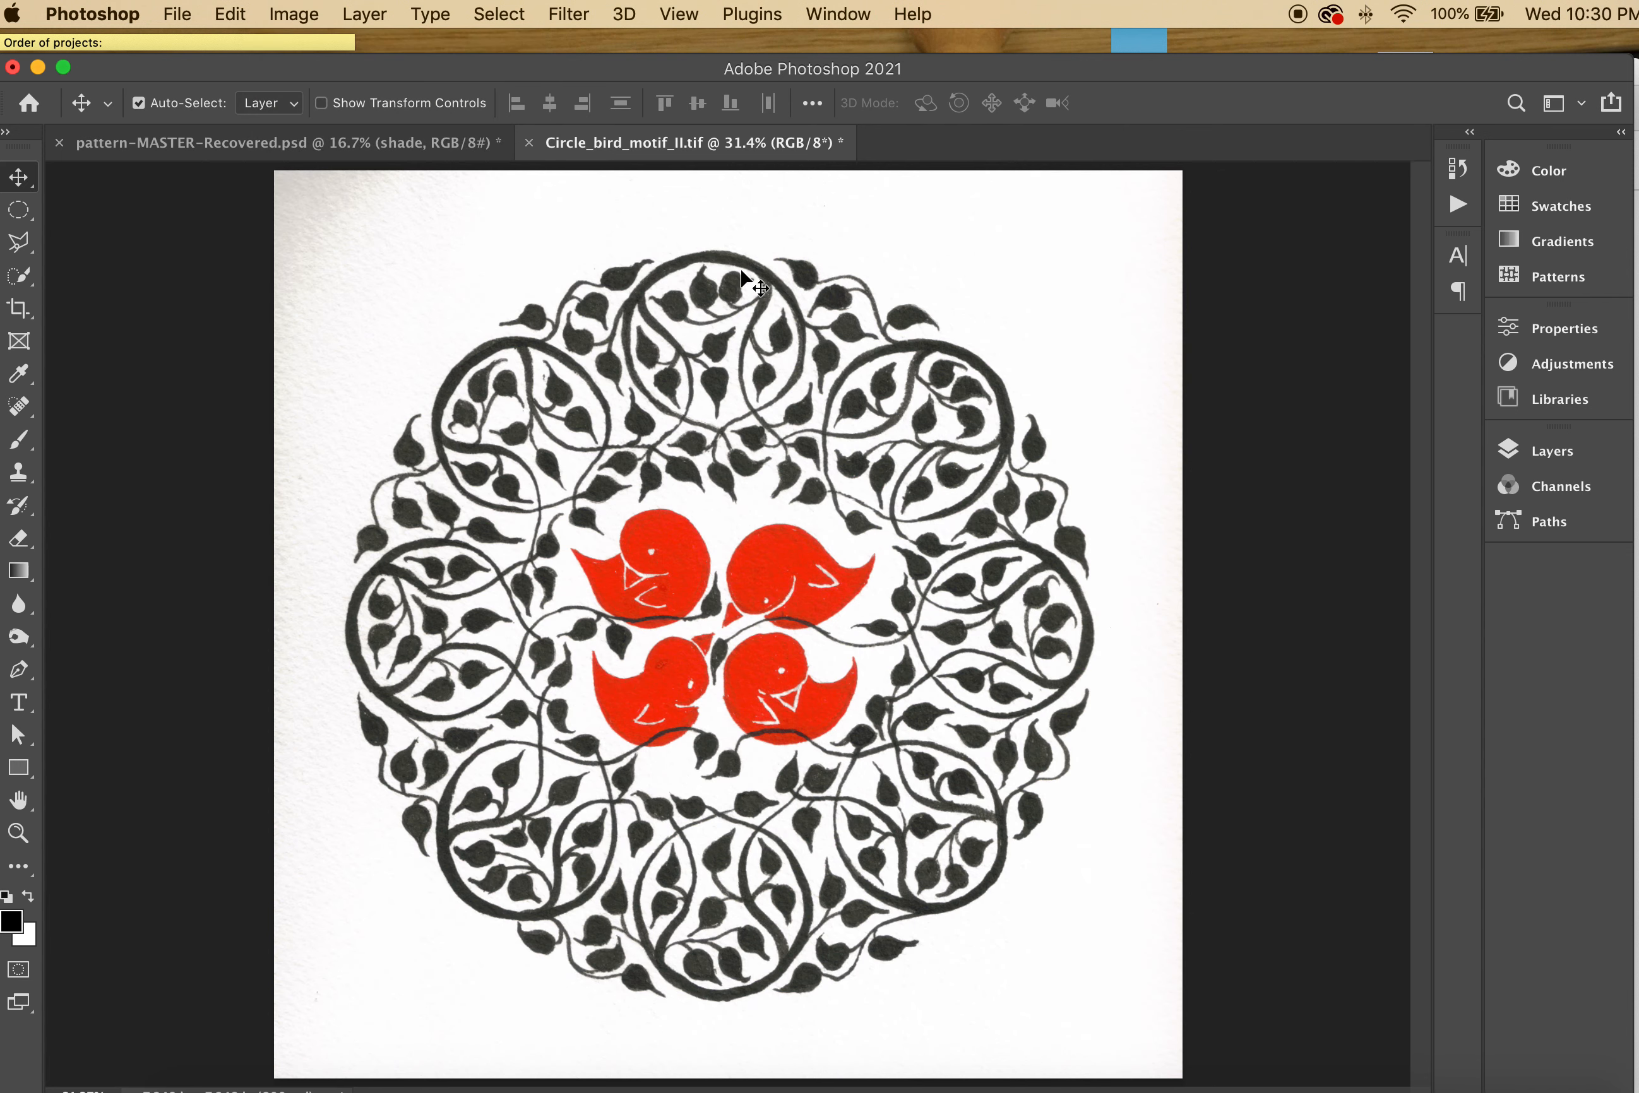
pyautogui.click(299, 12)
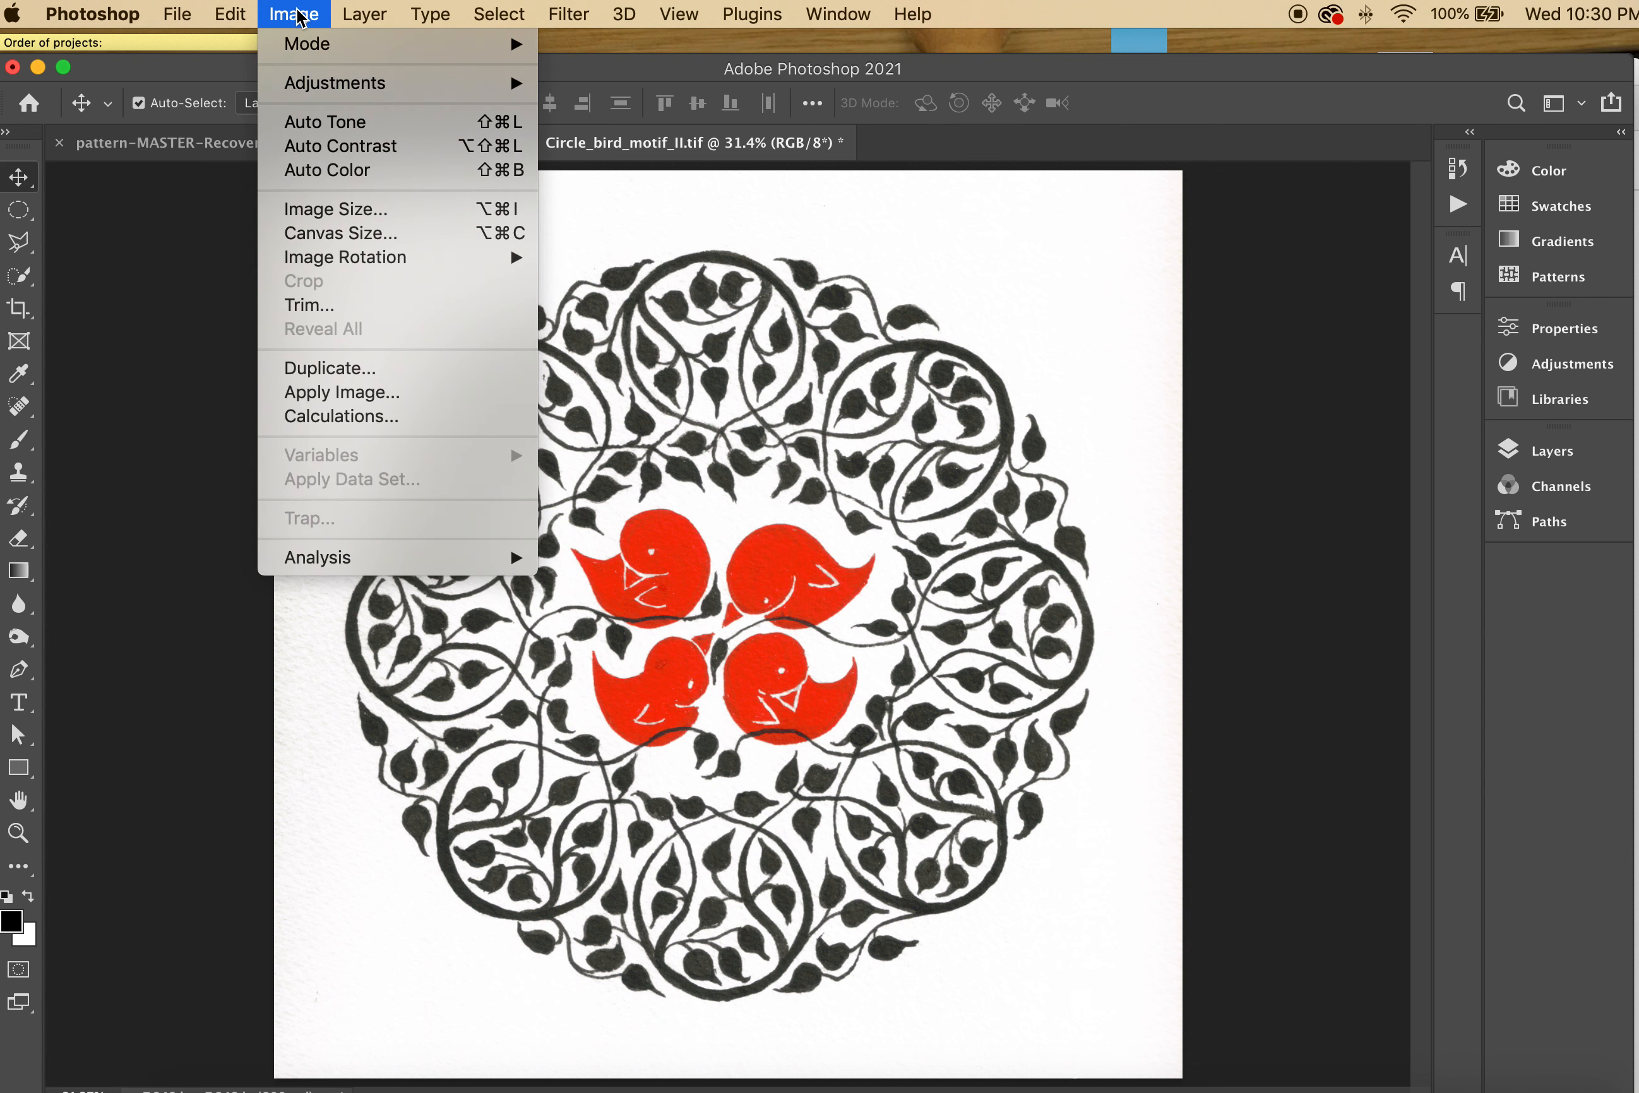
pyautogui.moveTo(403, 257)
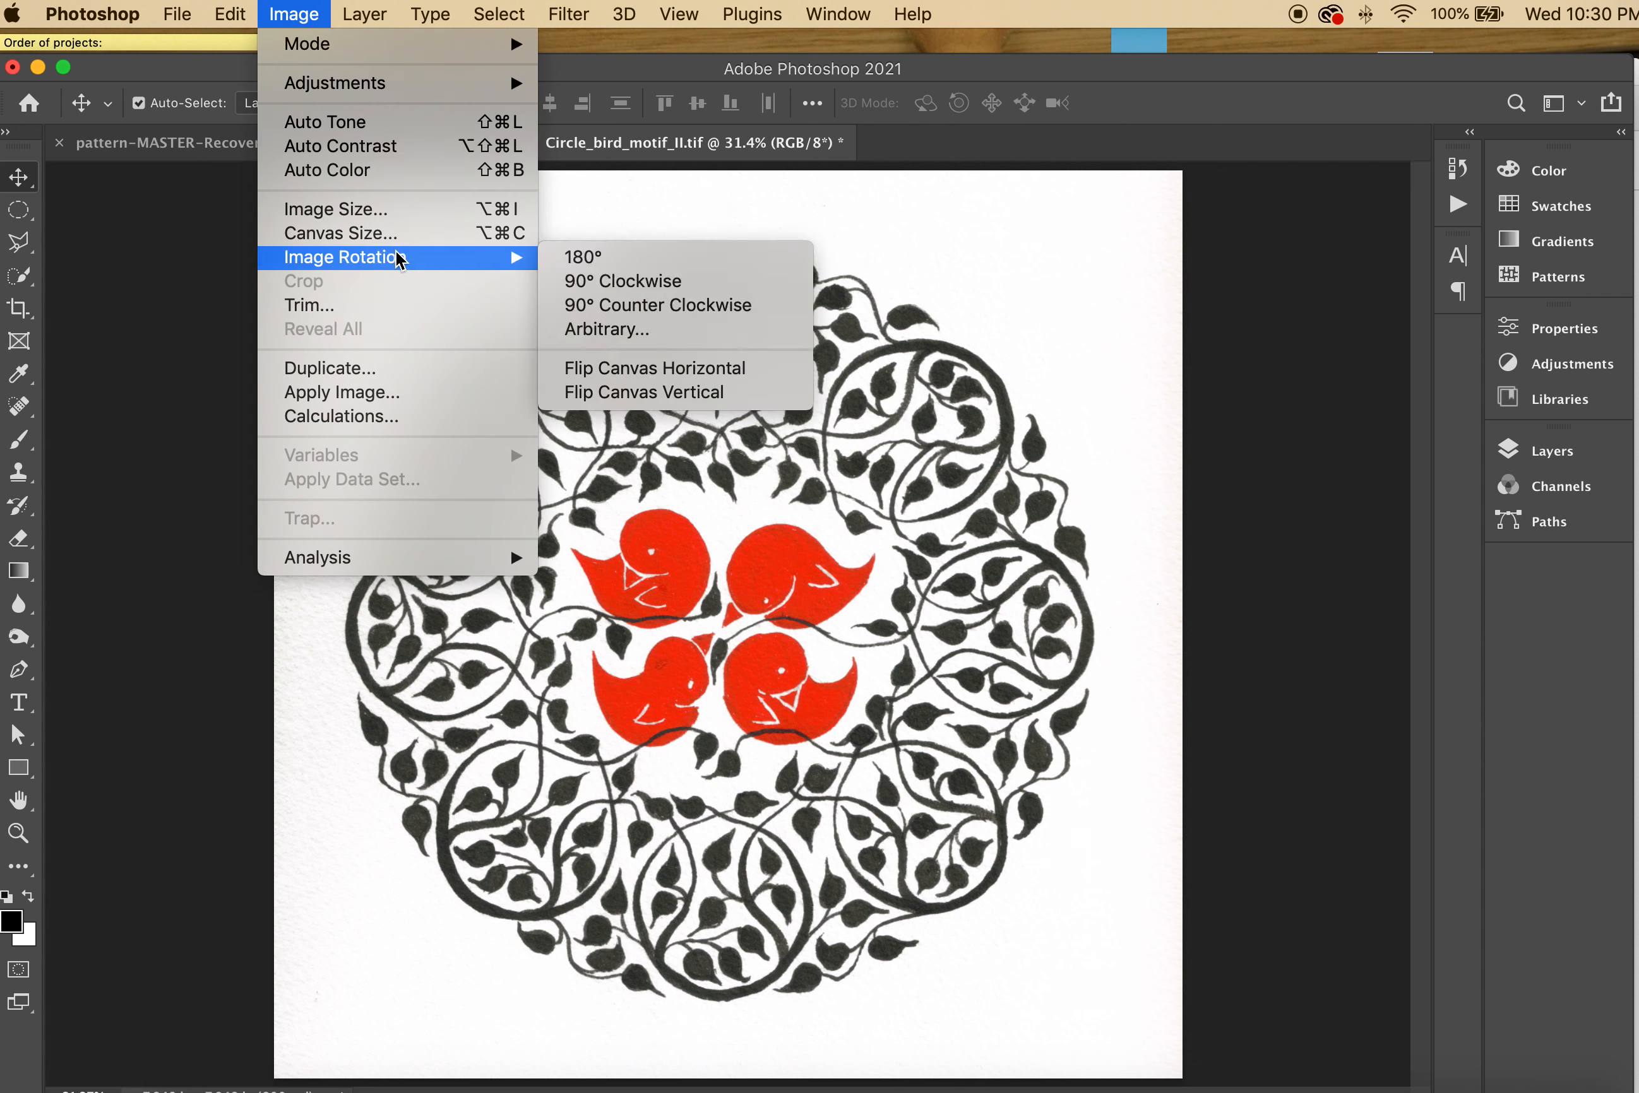
pyautogui.click(1057, 251)
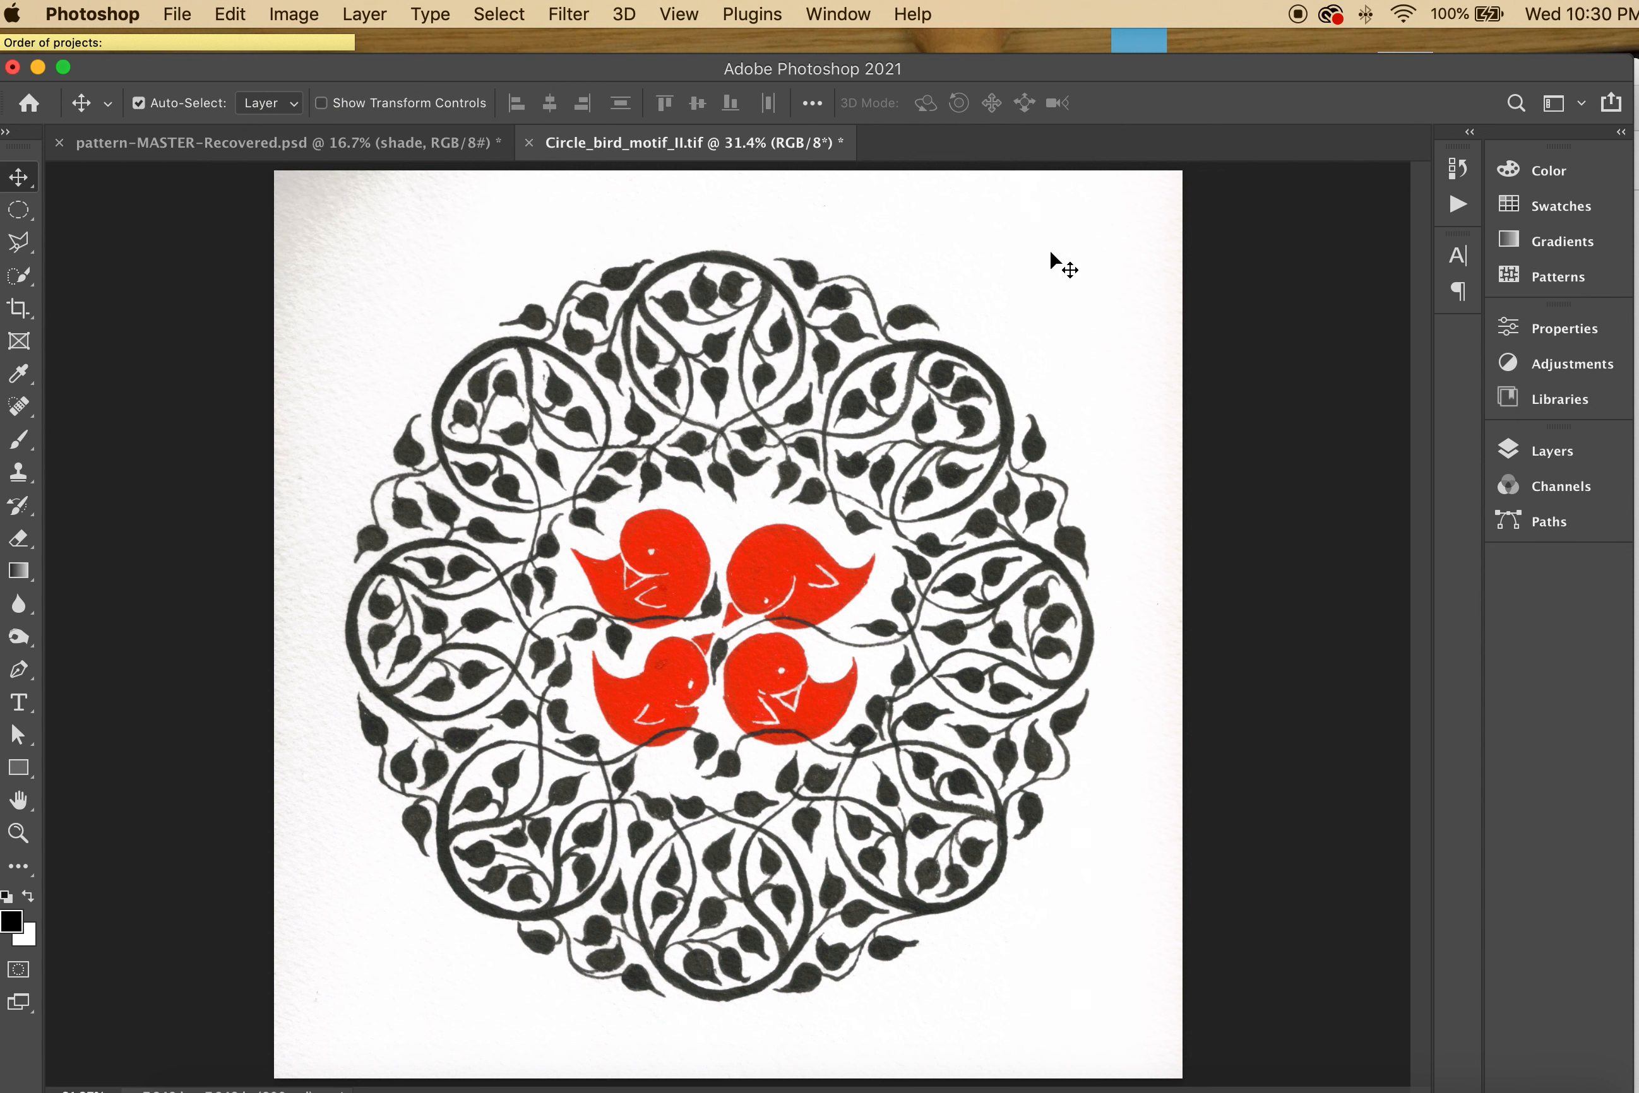
# Step: Add a Levels adjustment layer above the Background layer
pyautogui.click(1554, 463)
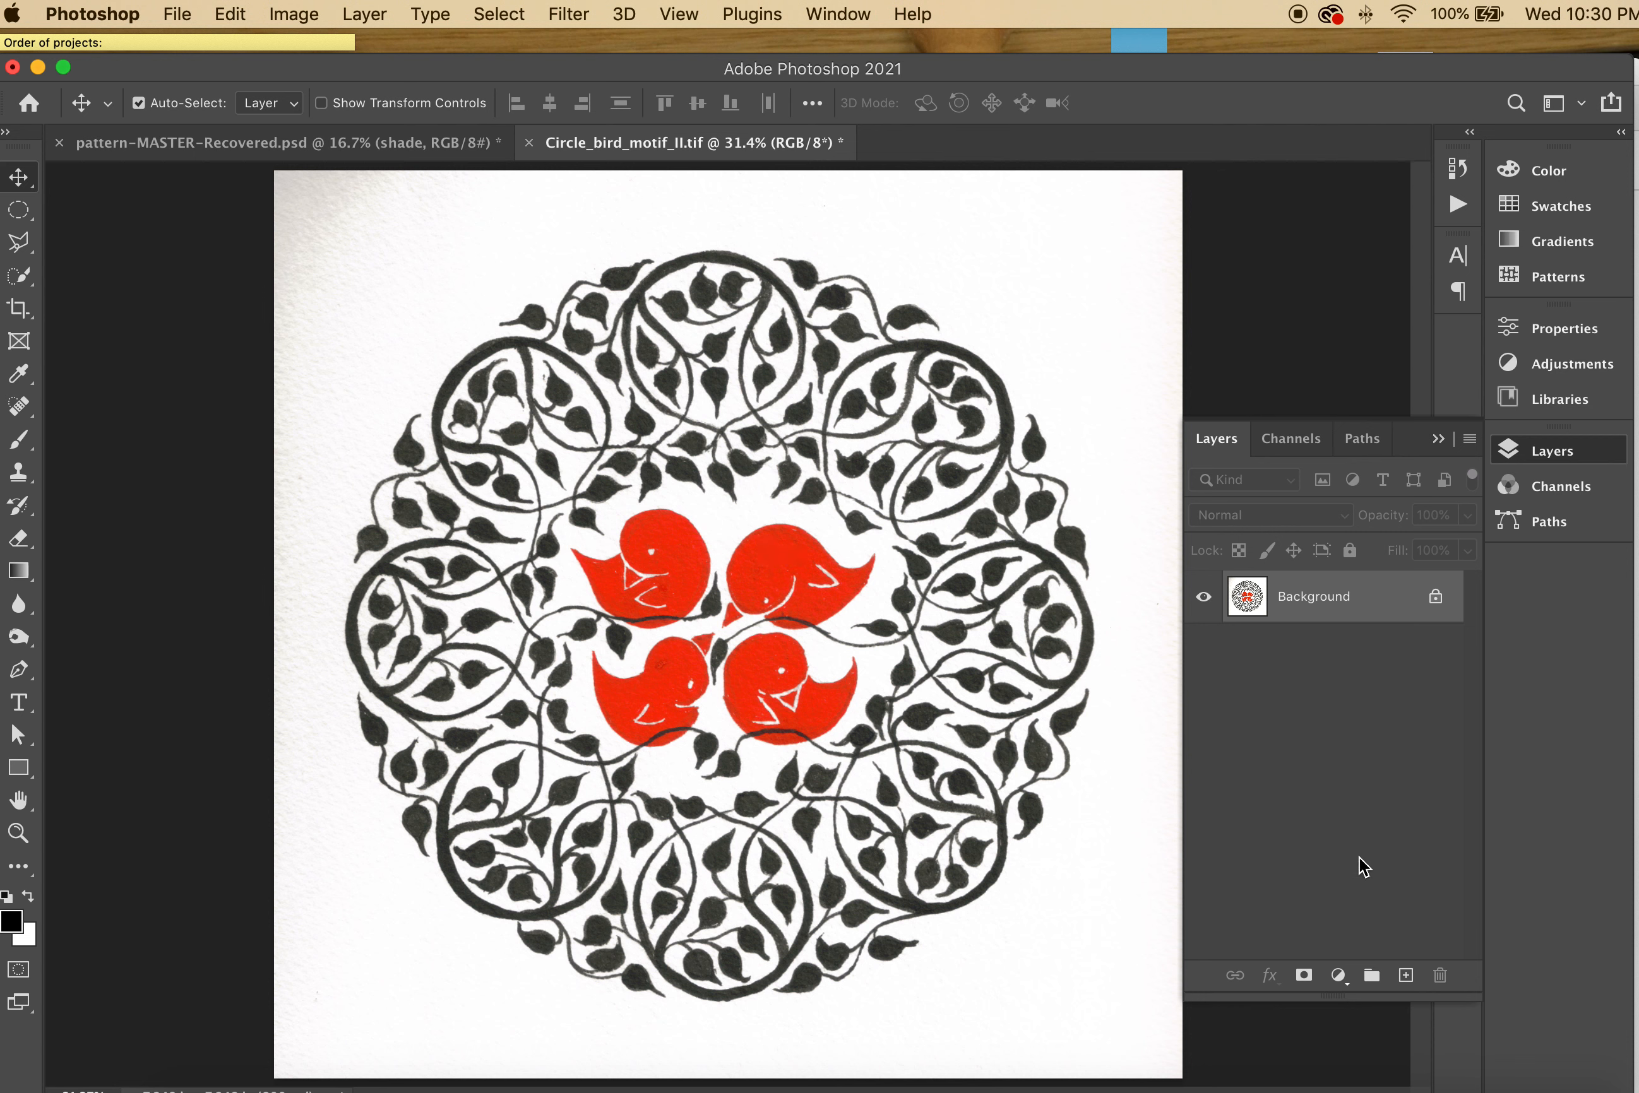
pyautogui.click(1338, 978)
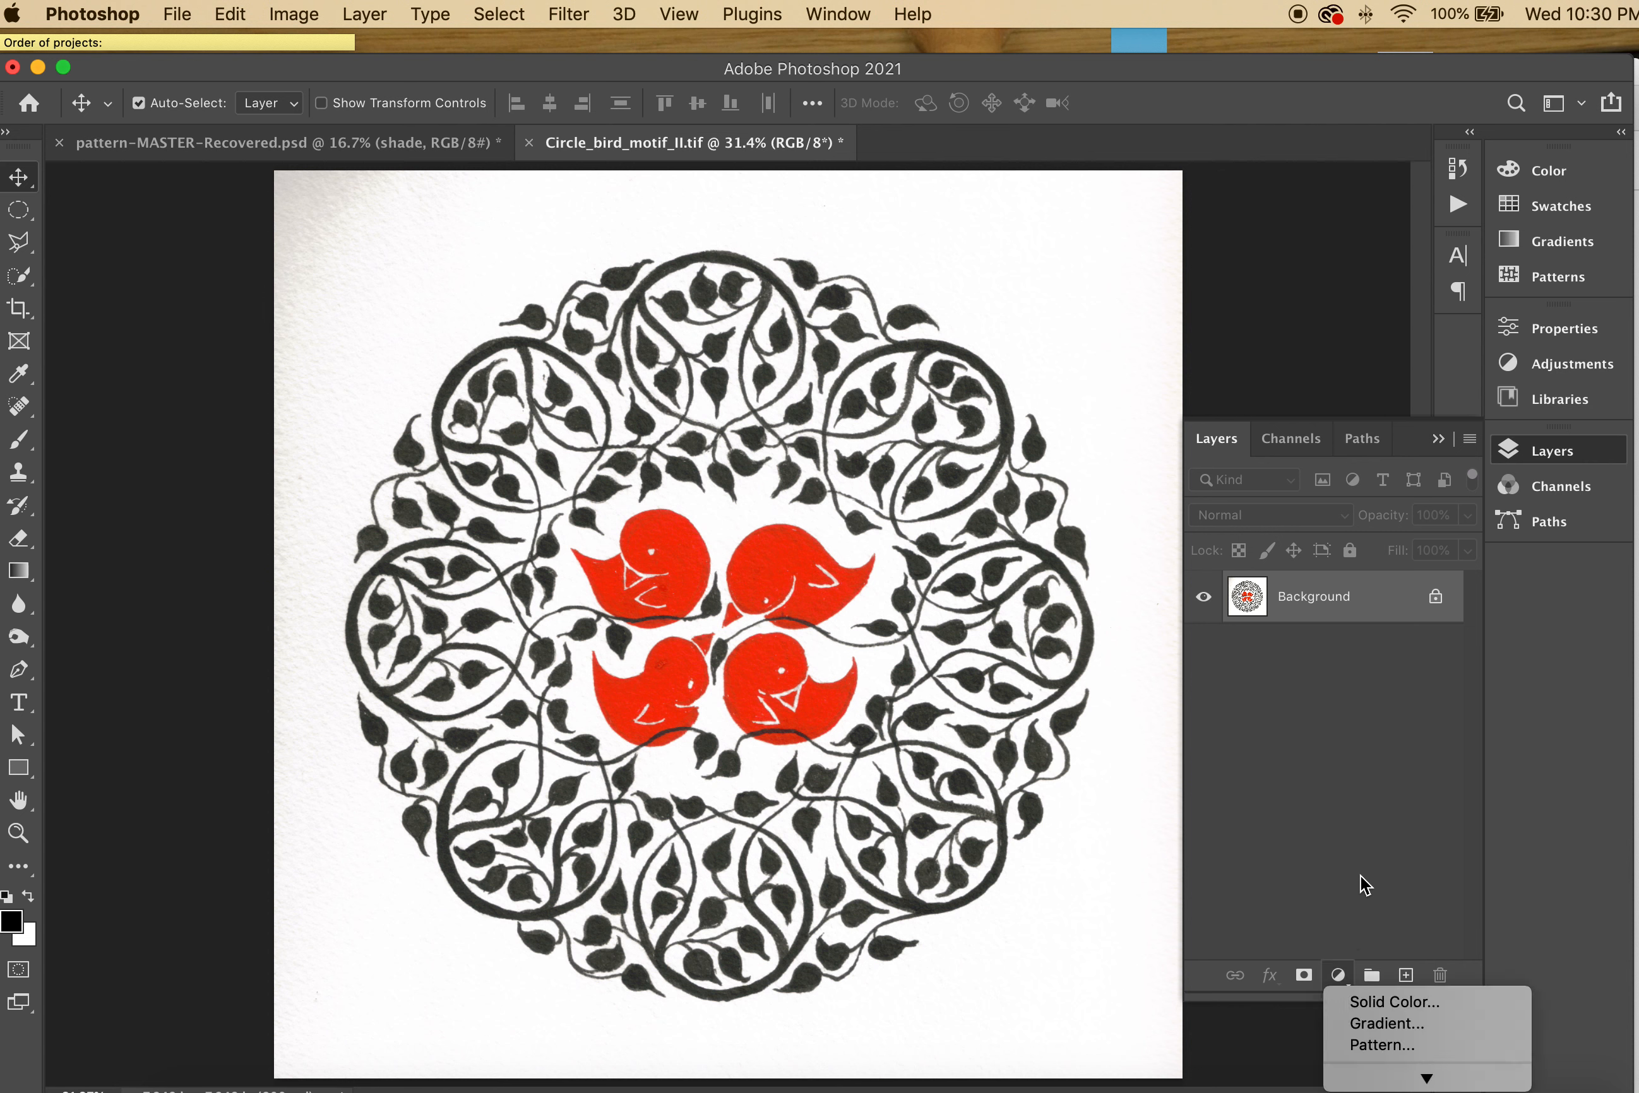
pyautogui.moveTo(1417, 1076)
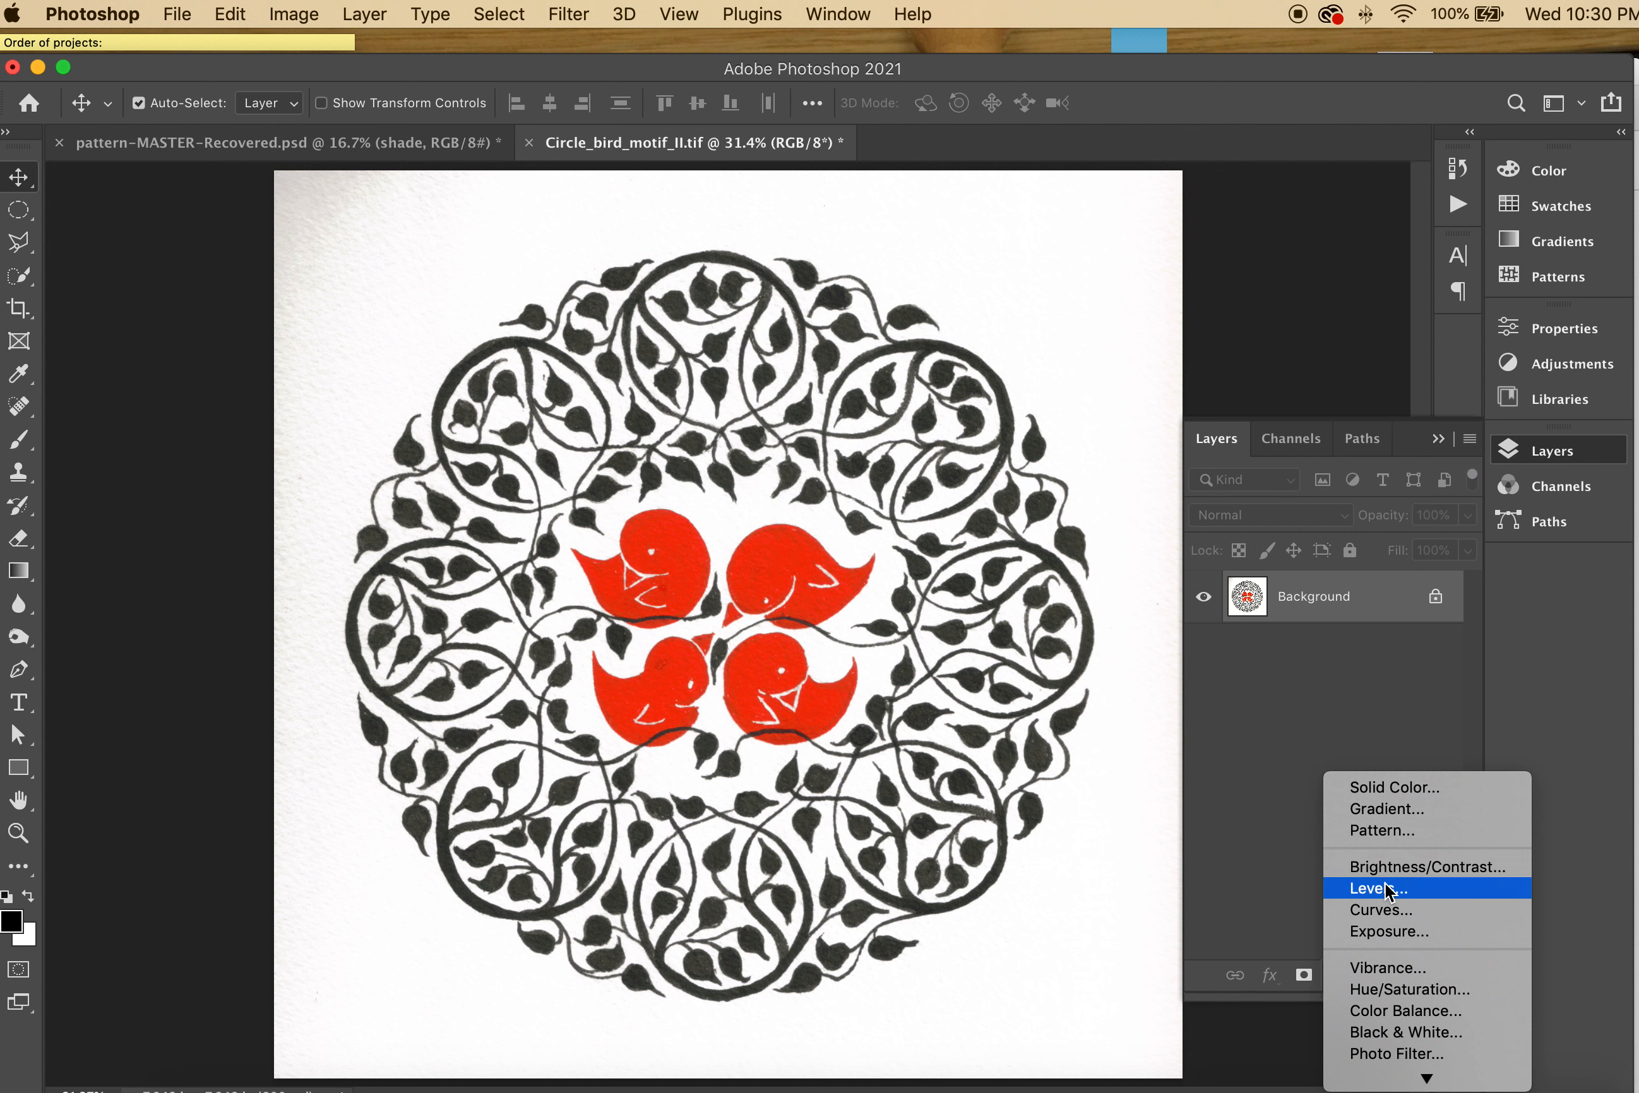
pyautogui.click(1386, 883)
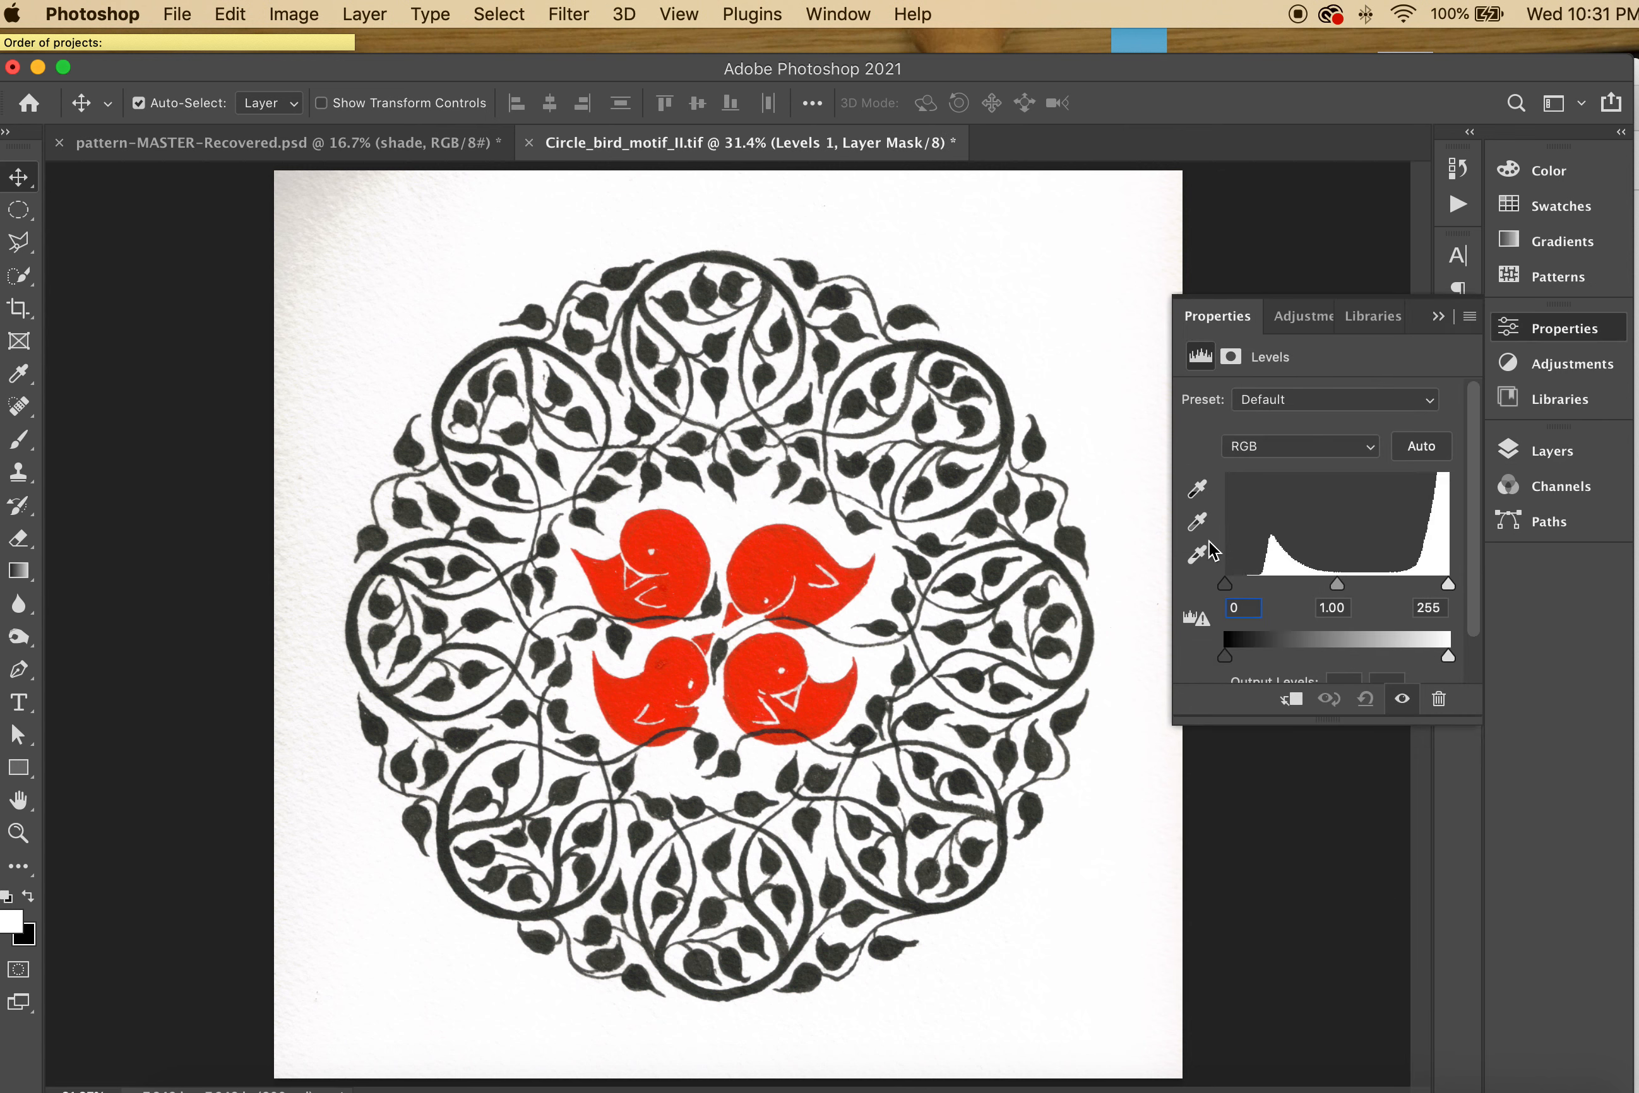
# Step: Set the Levels black point by sampling the dark ink of a leaf just above the upper red bird
pyautogui.click(1198, 488)
pyautogui.click(1205, 521)
pyautogui.click(1198, 556)
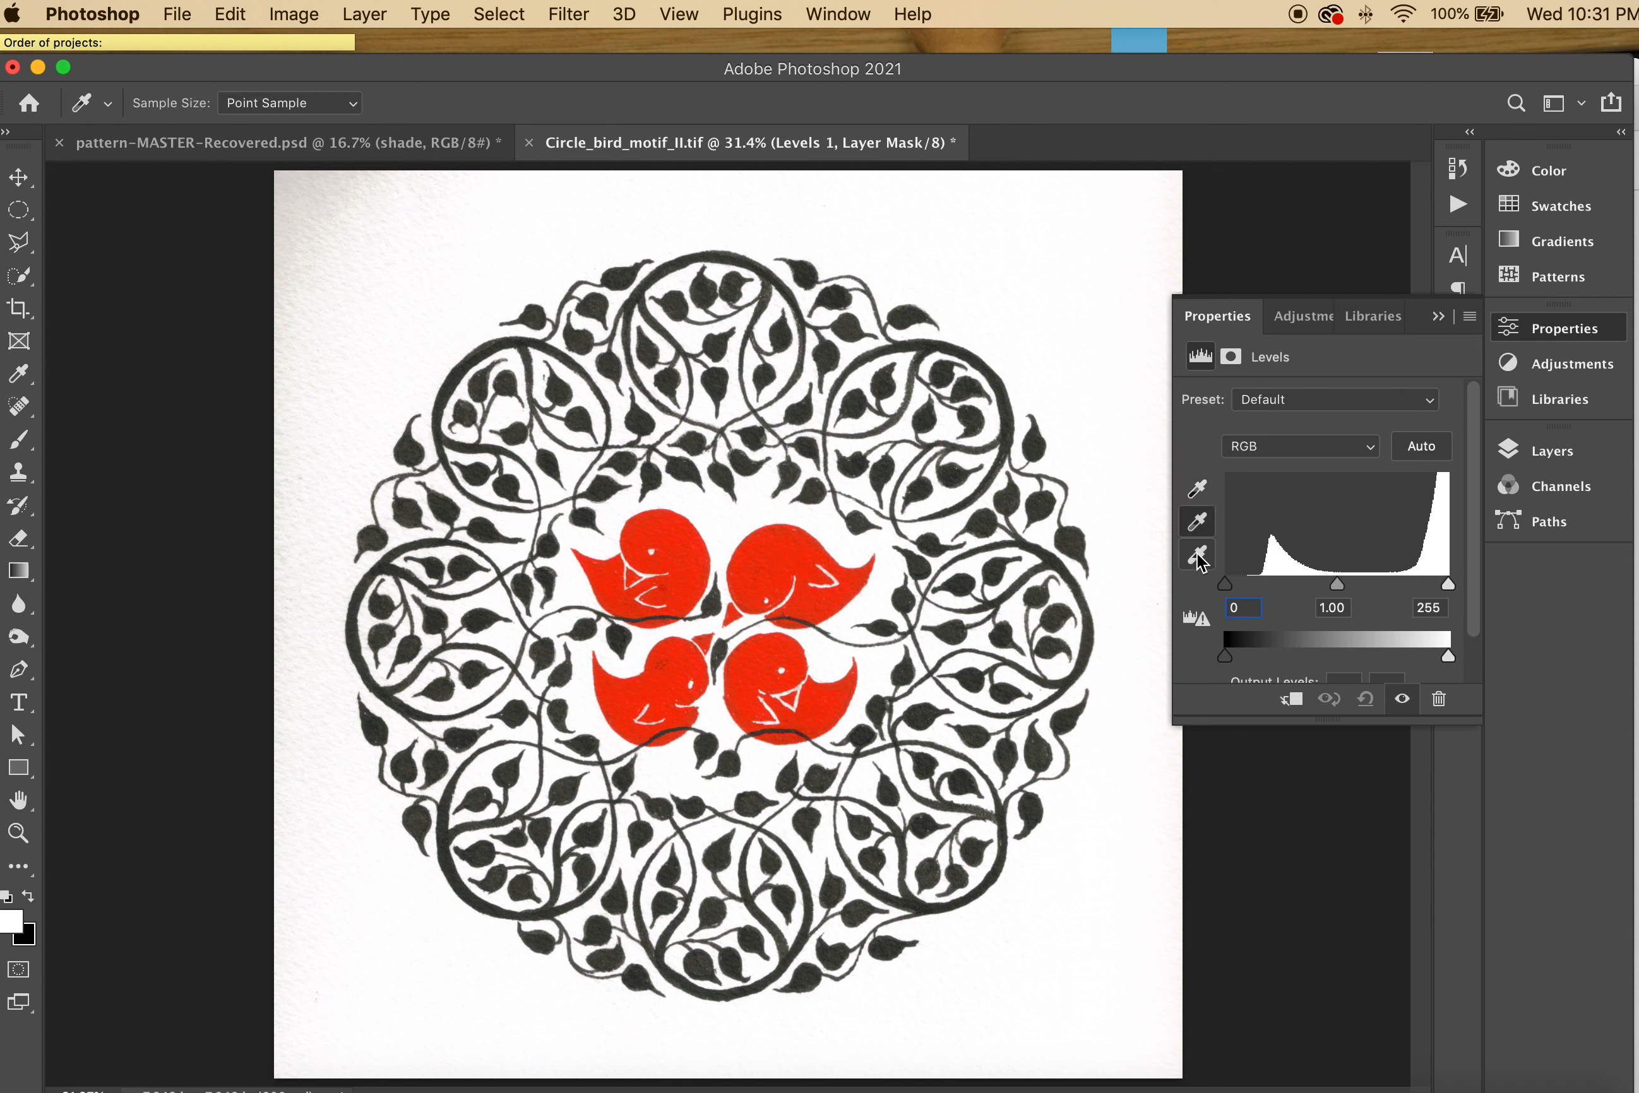
pyautogui.click(1198, 489)
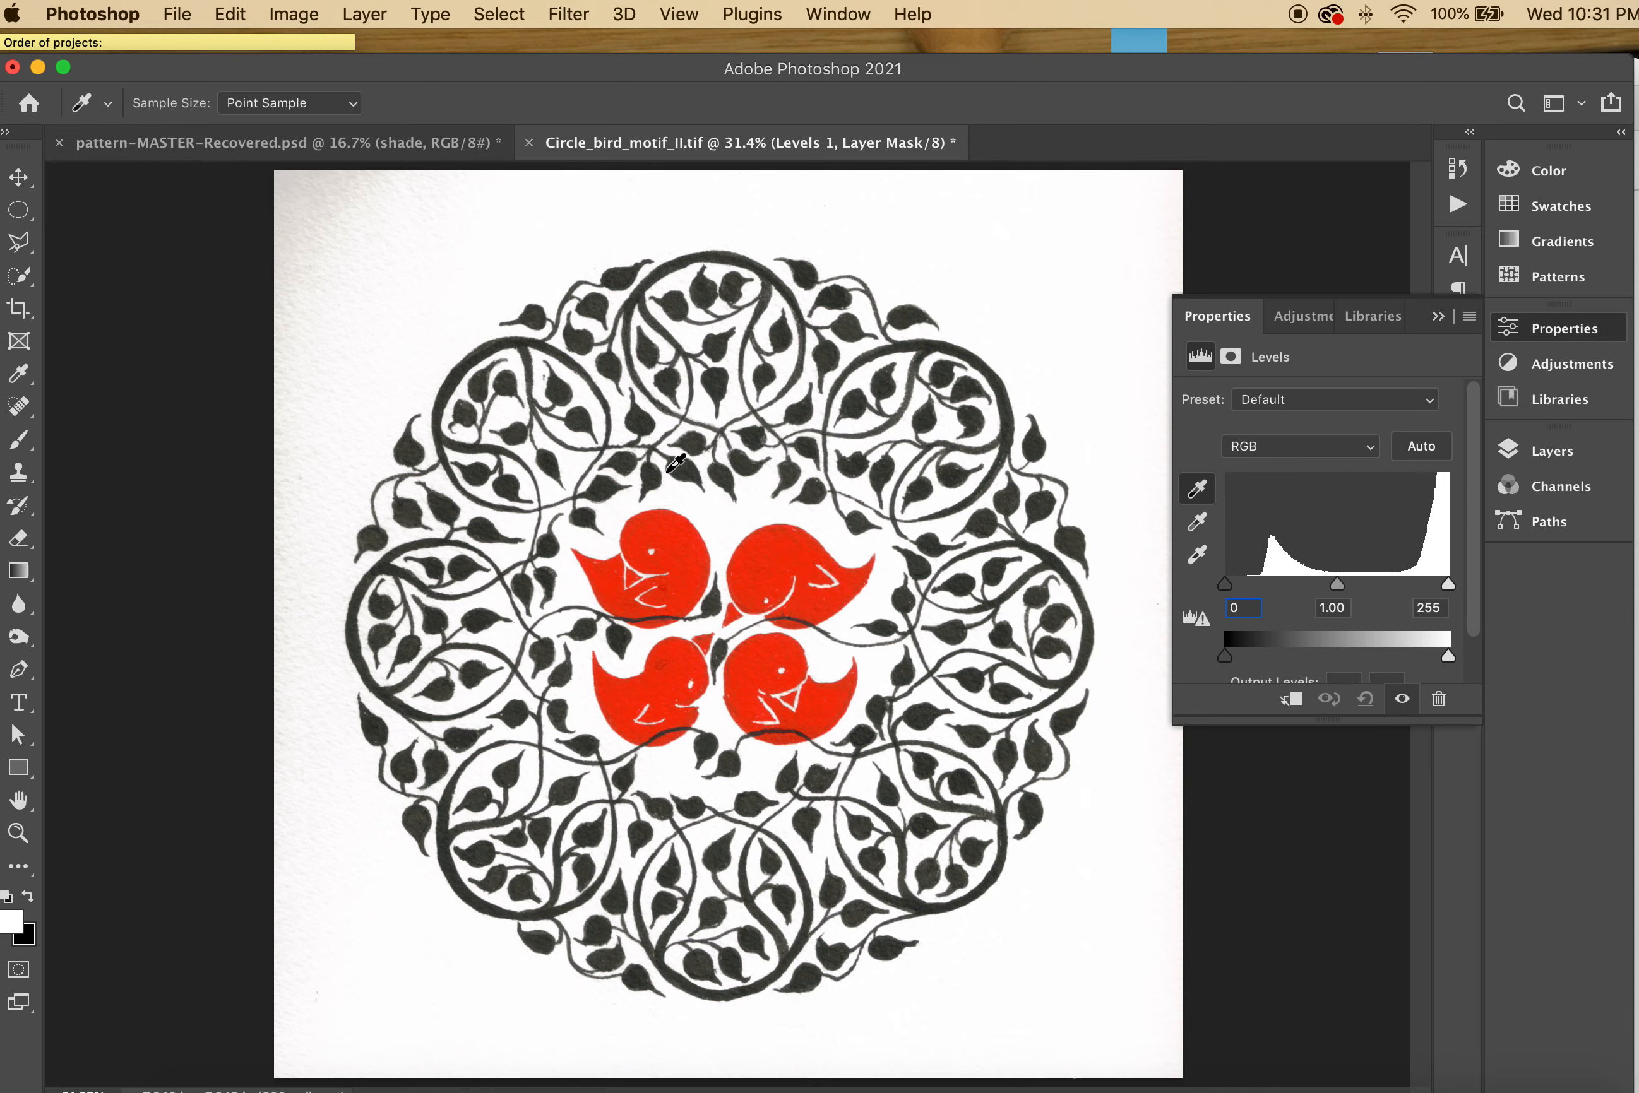
pyautogui.scroll(10, 675, 463)
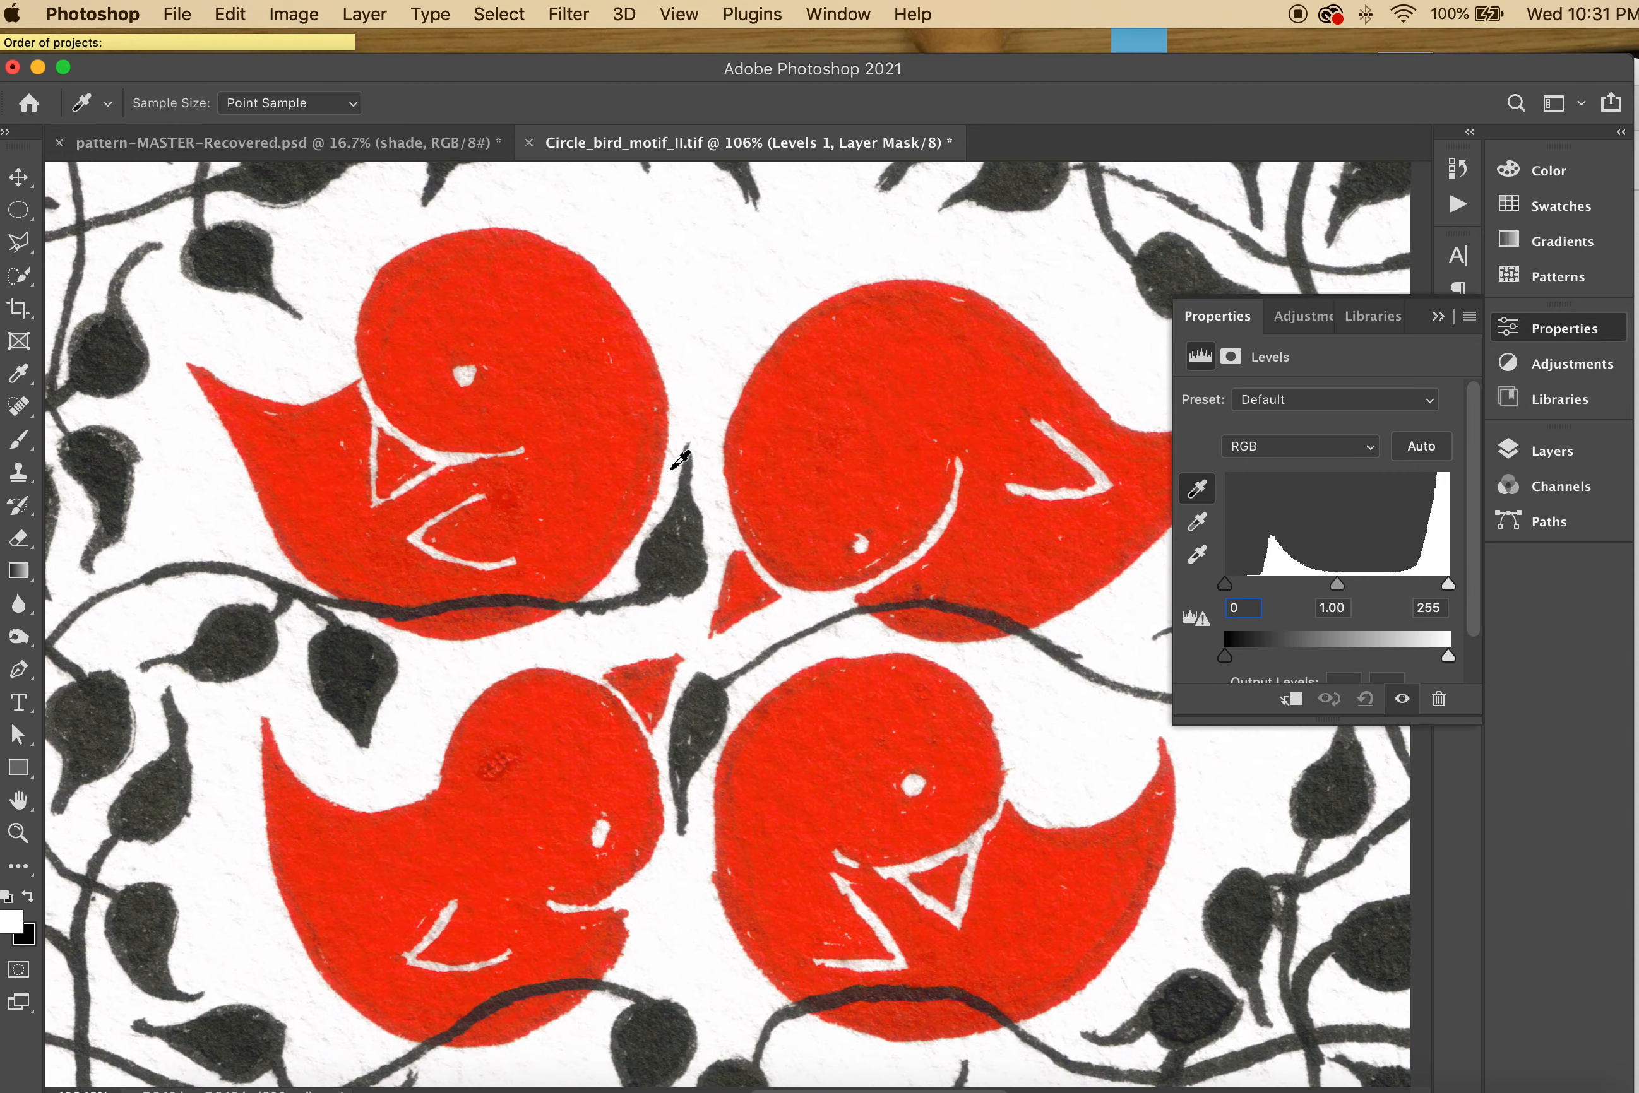
pyautogui.scroll(10, 679, 460)
pyautogui.scroll(5, 682, 458)
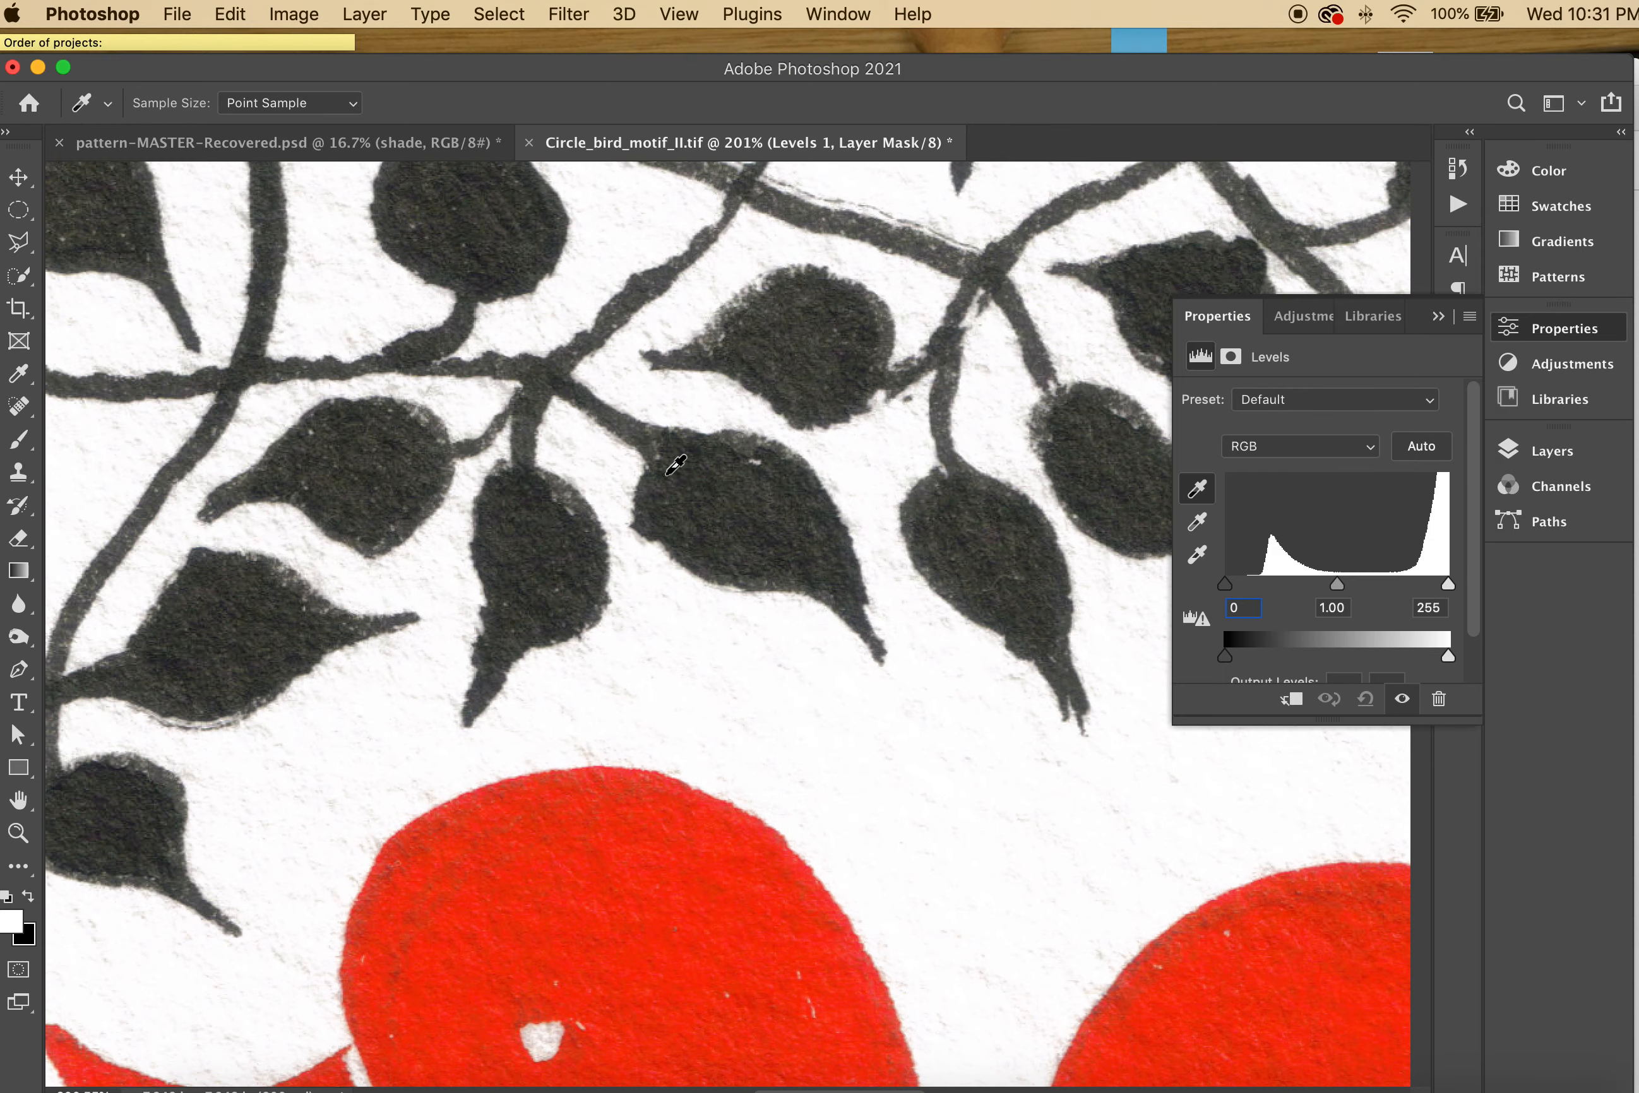
pyautogui.scroll(2, 776, 480)
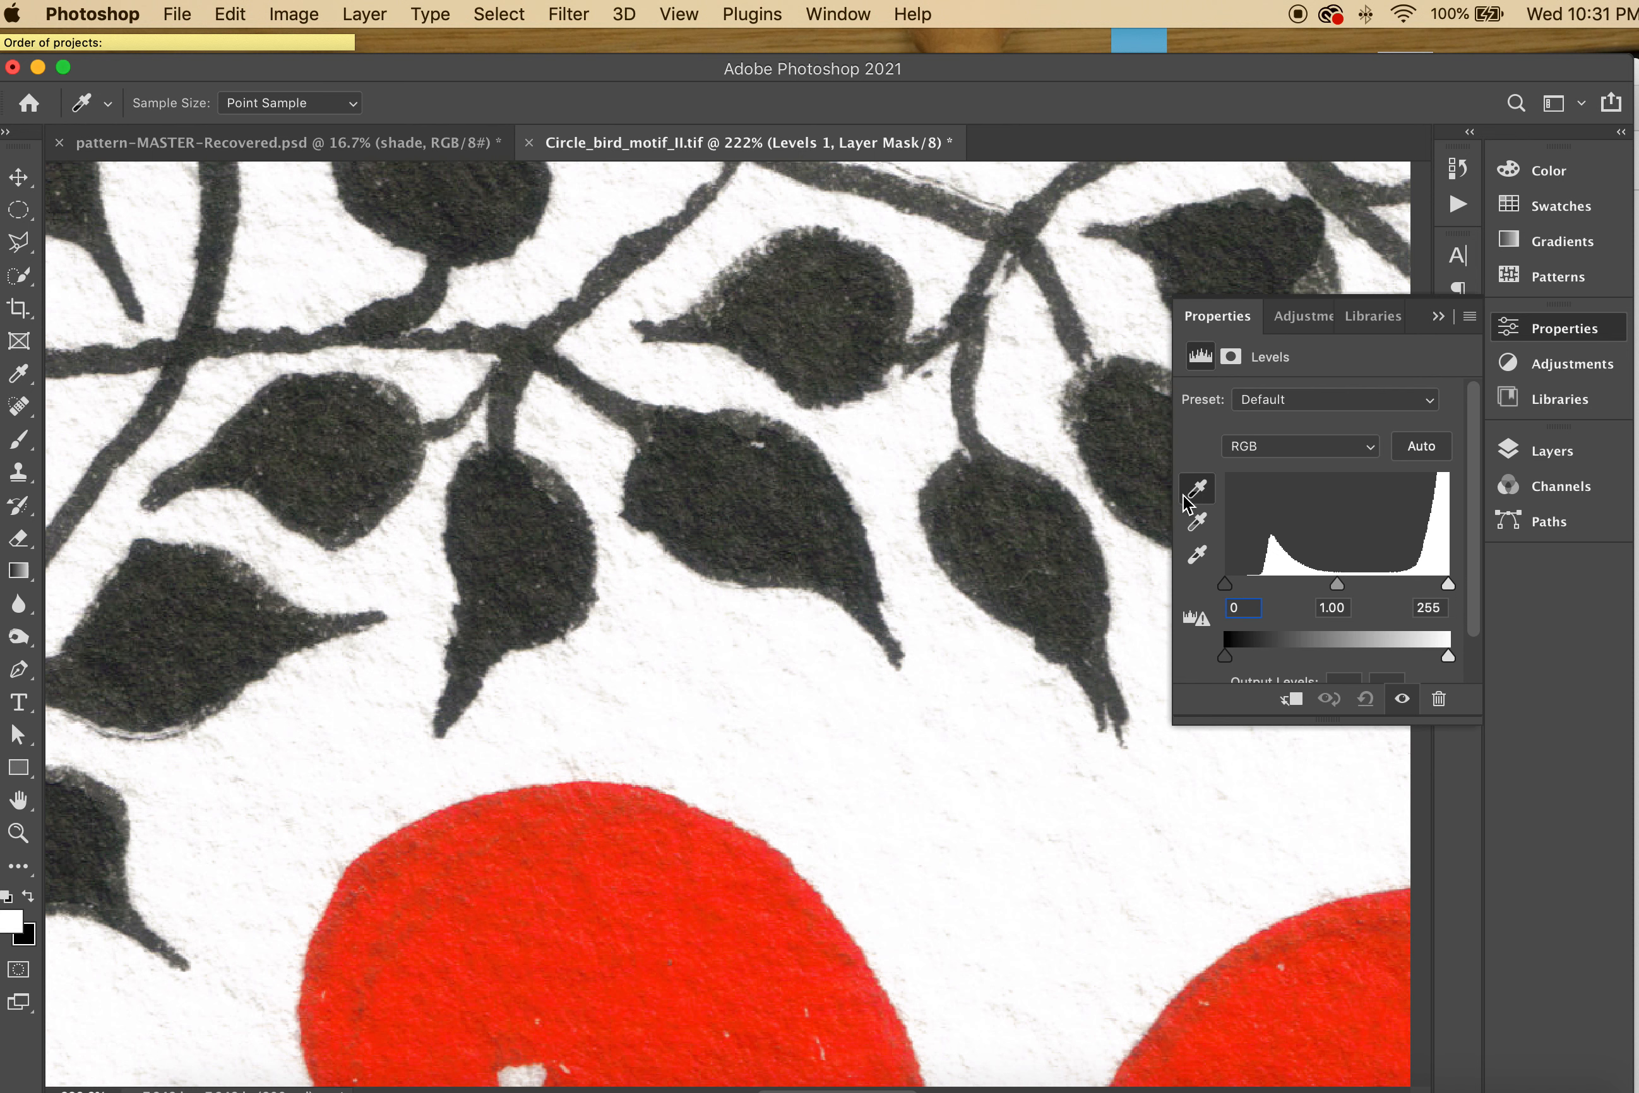
pyautogui.click(764, 479)
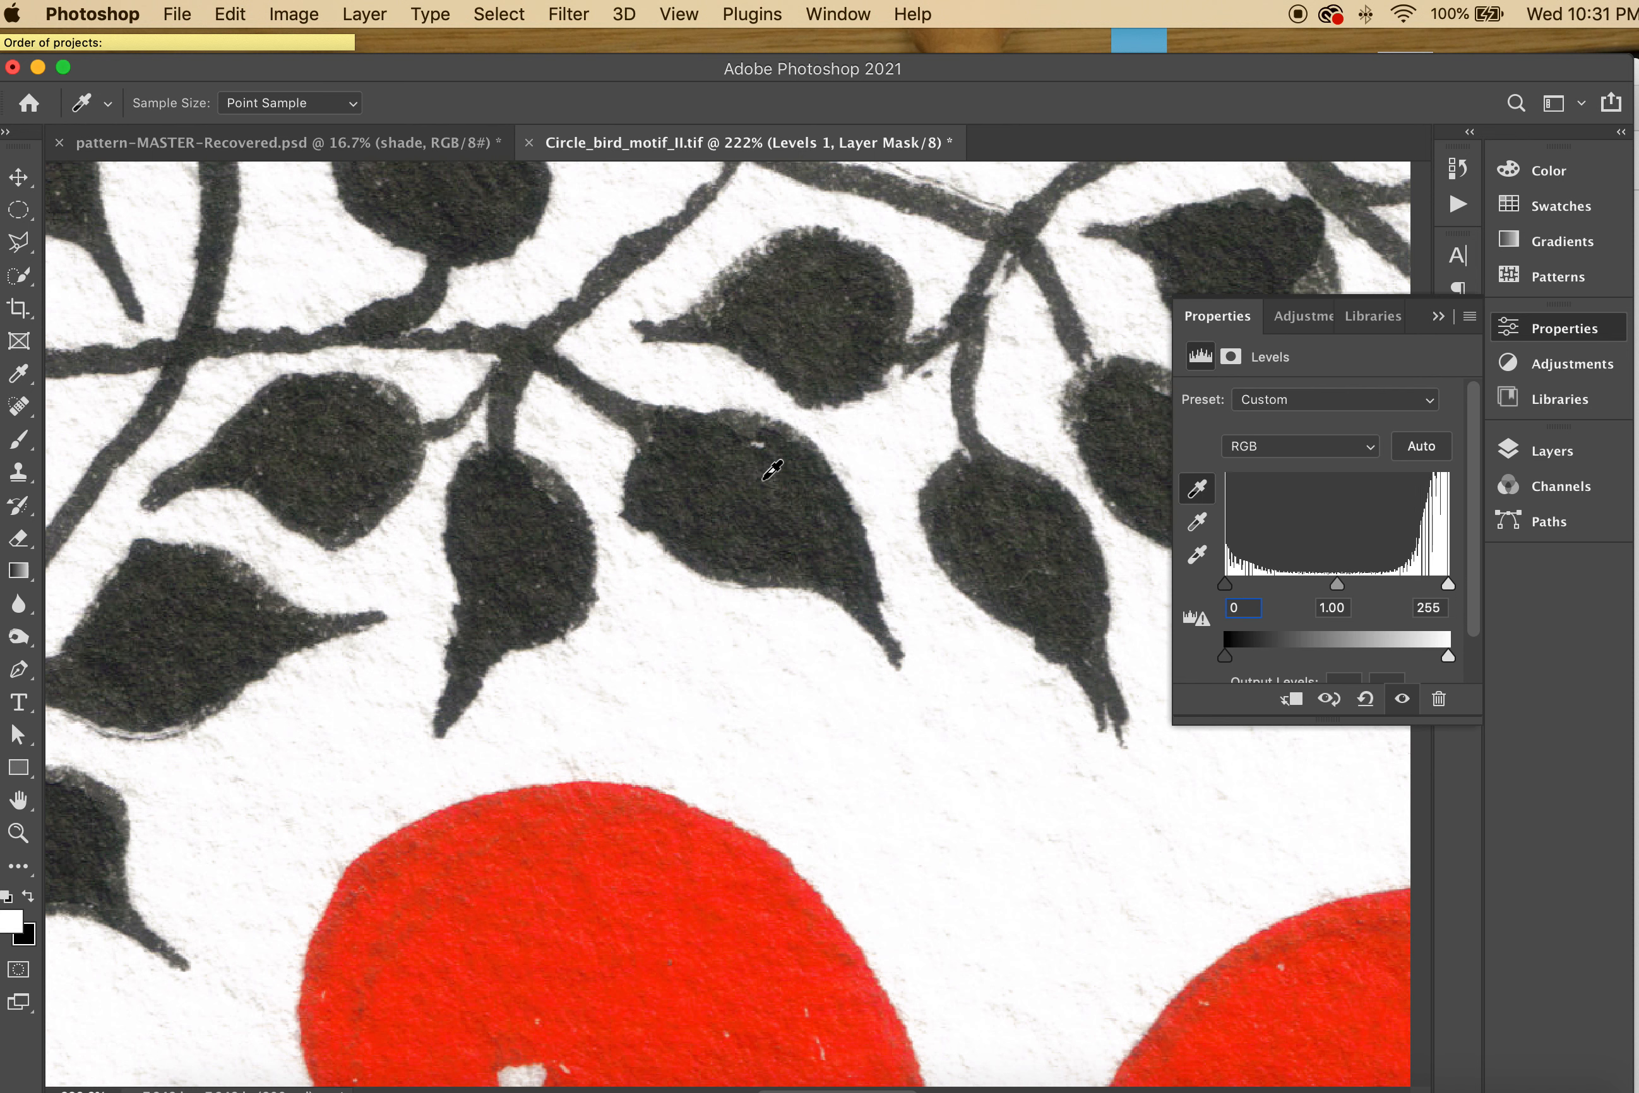
# Step: Resample the Levels black point at several spots within the same leaf to deepen the ink to solid black
pyautogui.click(789, 484)
pyautogui.click(790, 452)
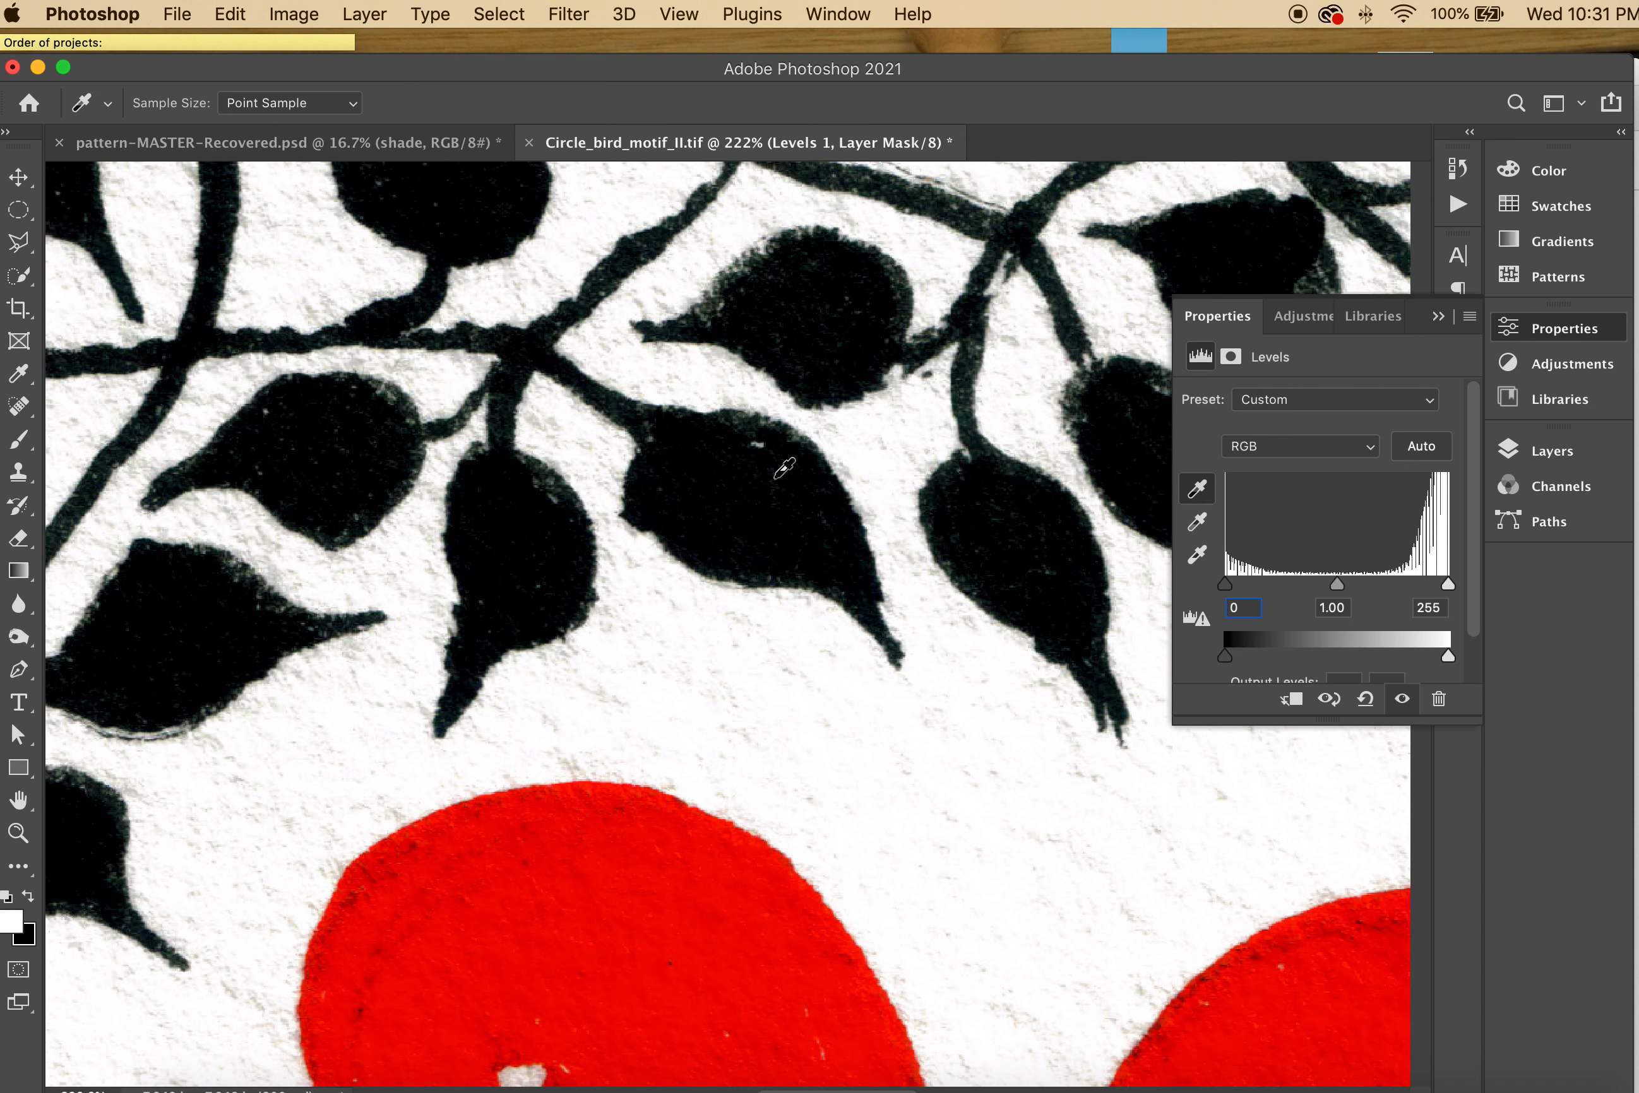
pyautogui.click(703, 466)
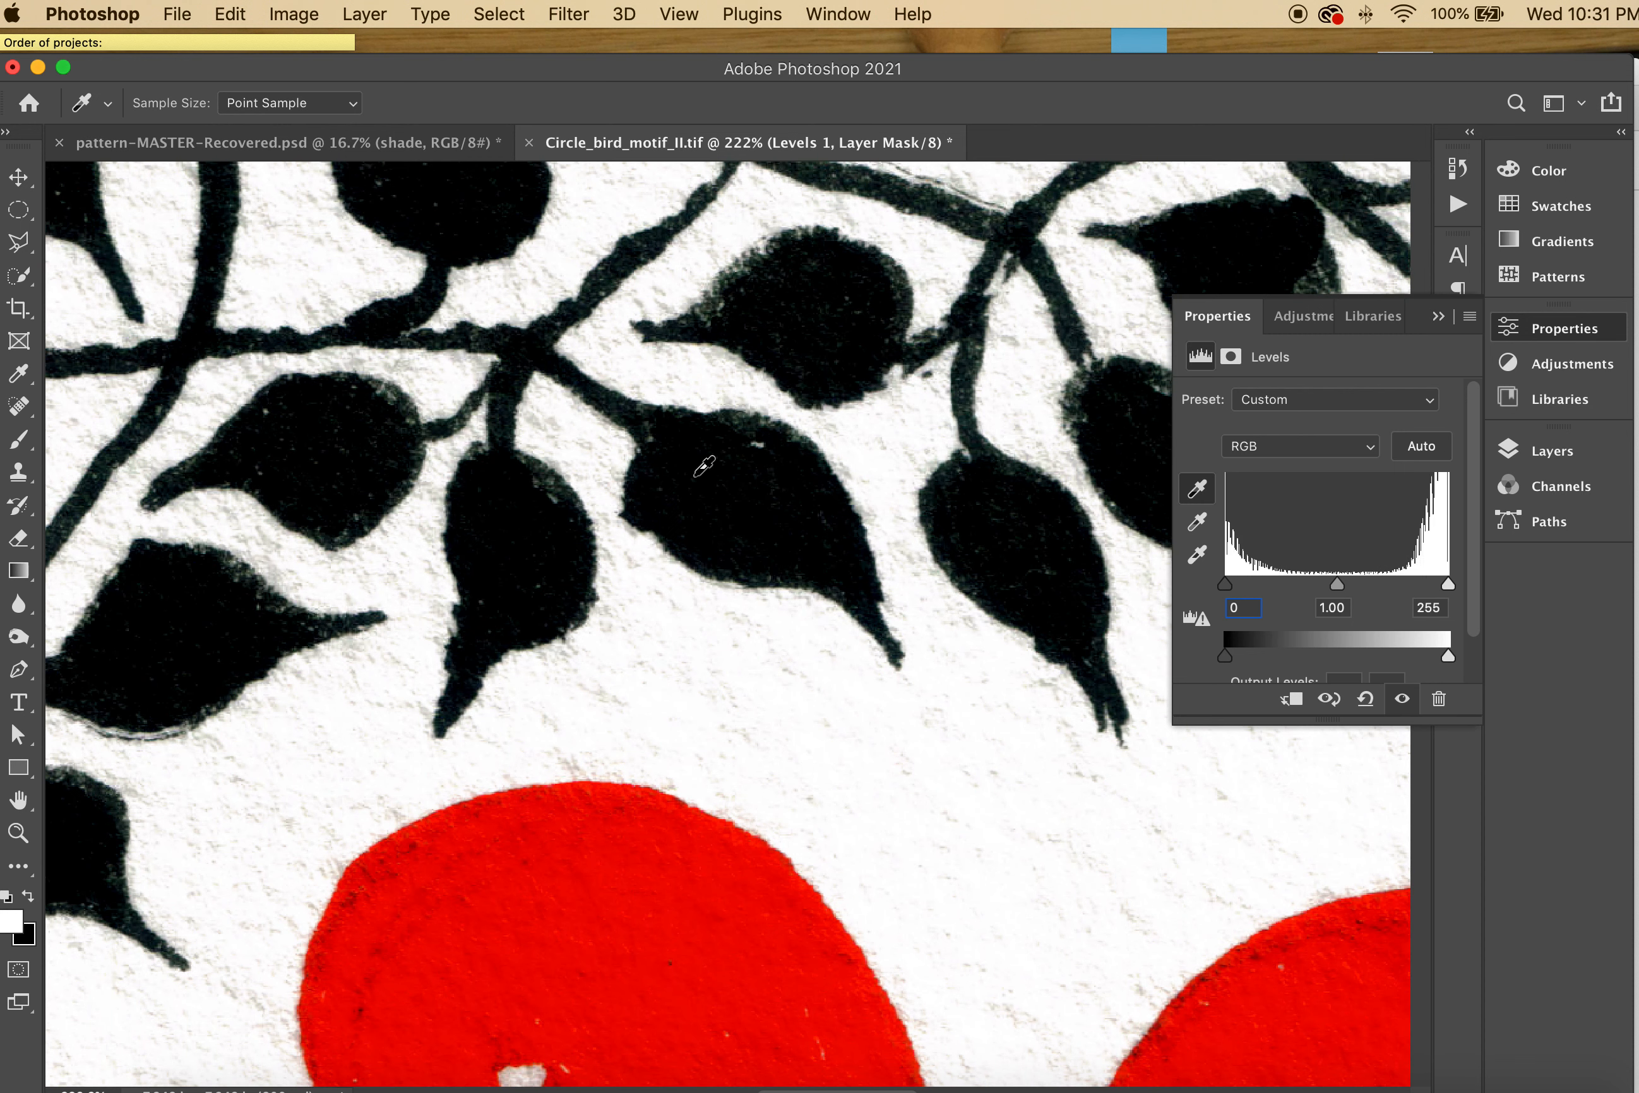
pyautogui.click(661, 488)
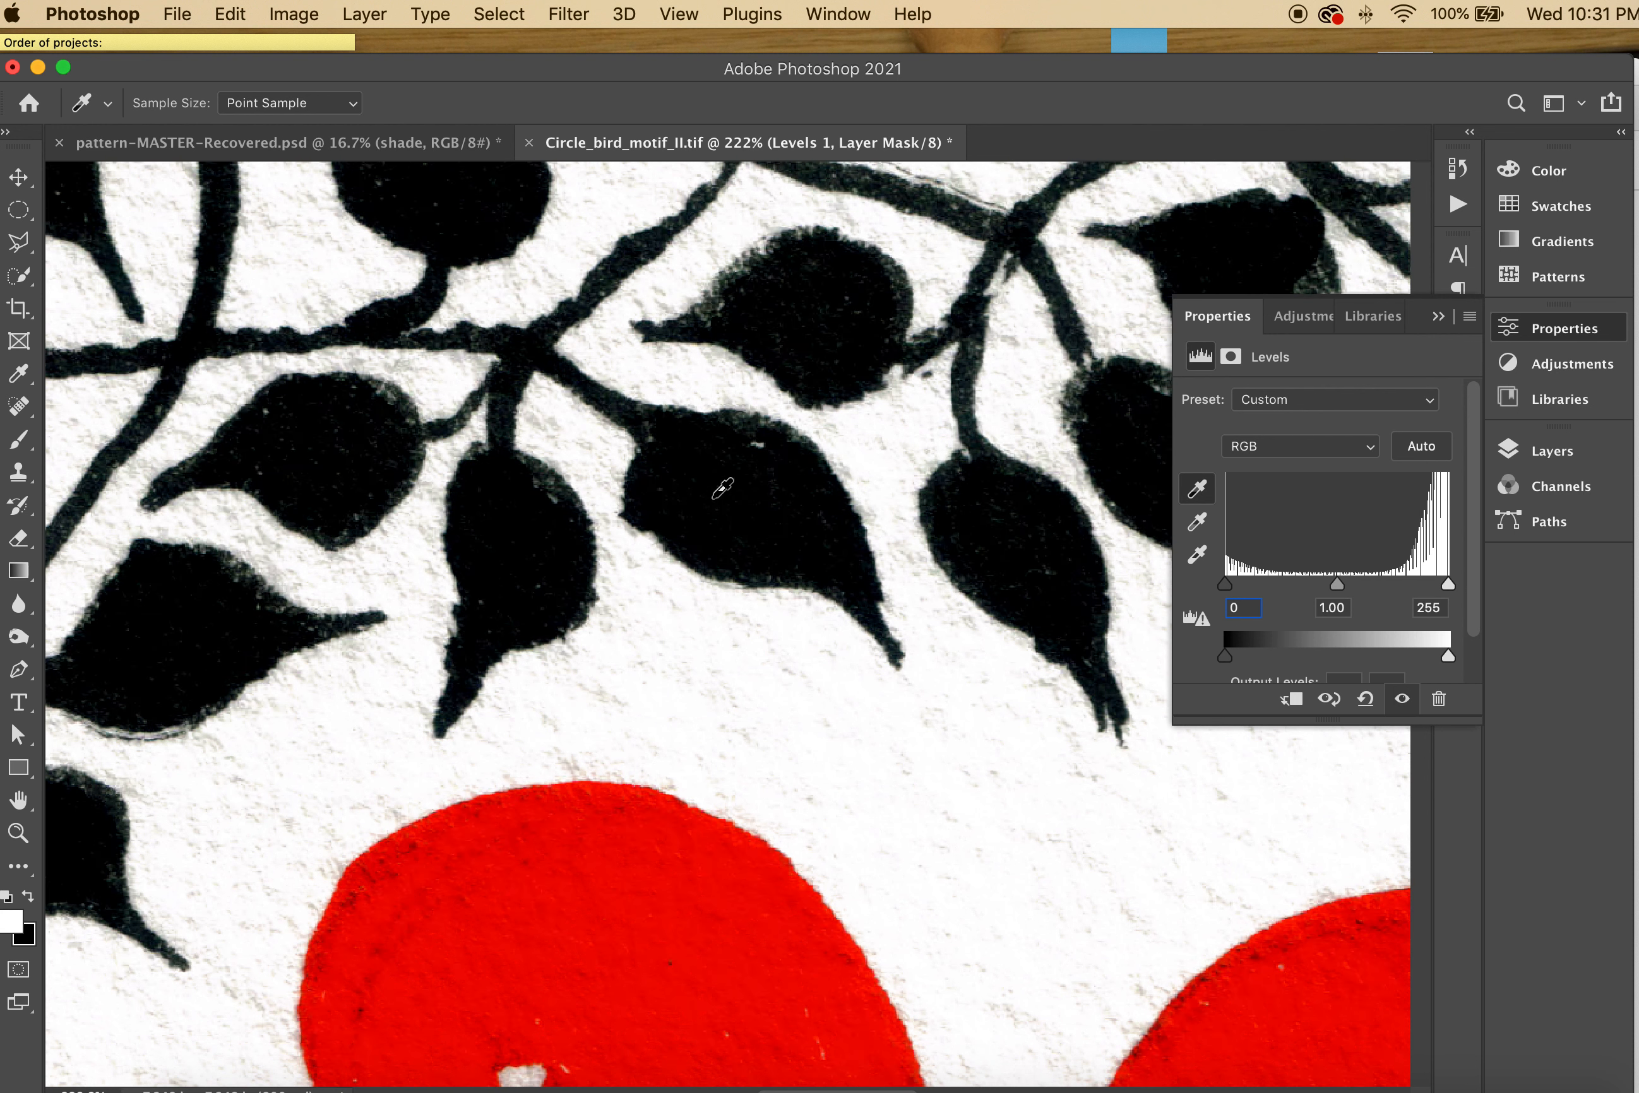
pyautogui.click(722, 487)
pyautogui.click(683, 479)
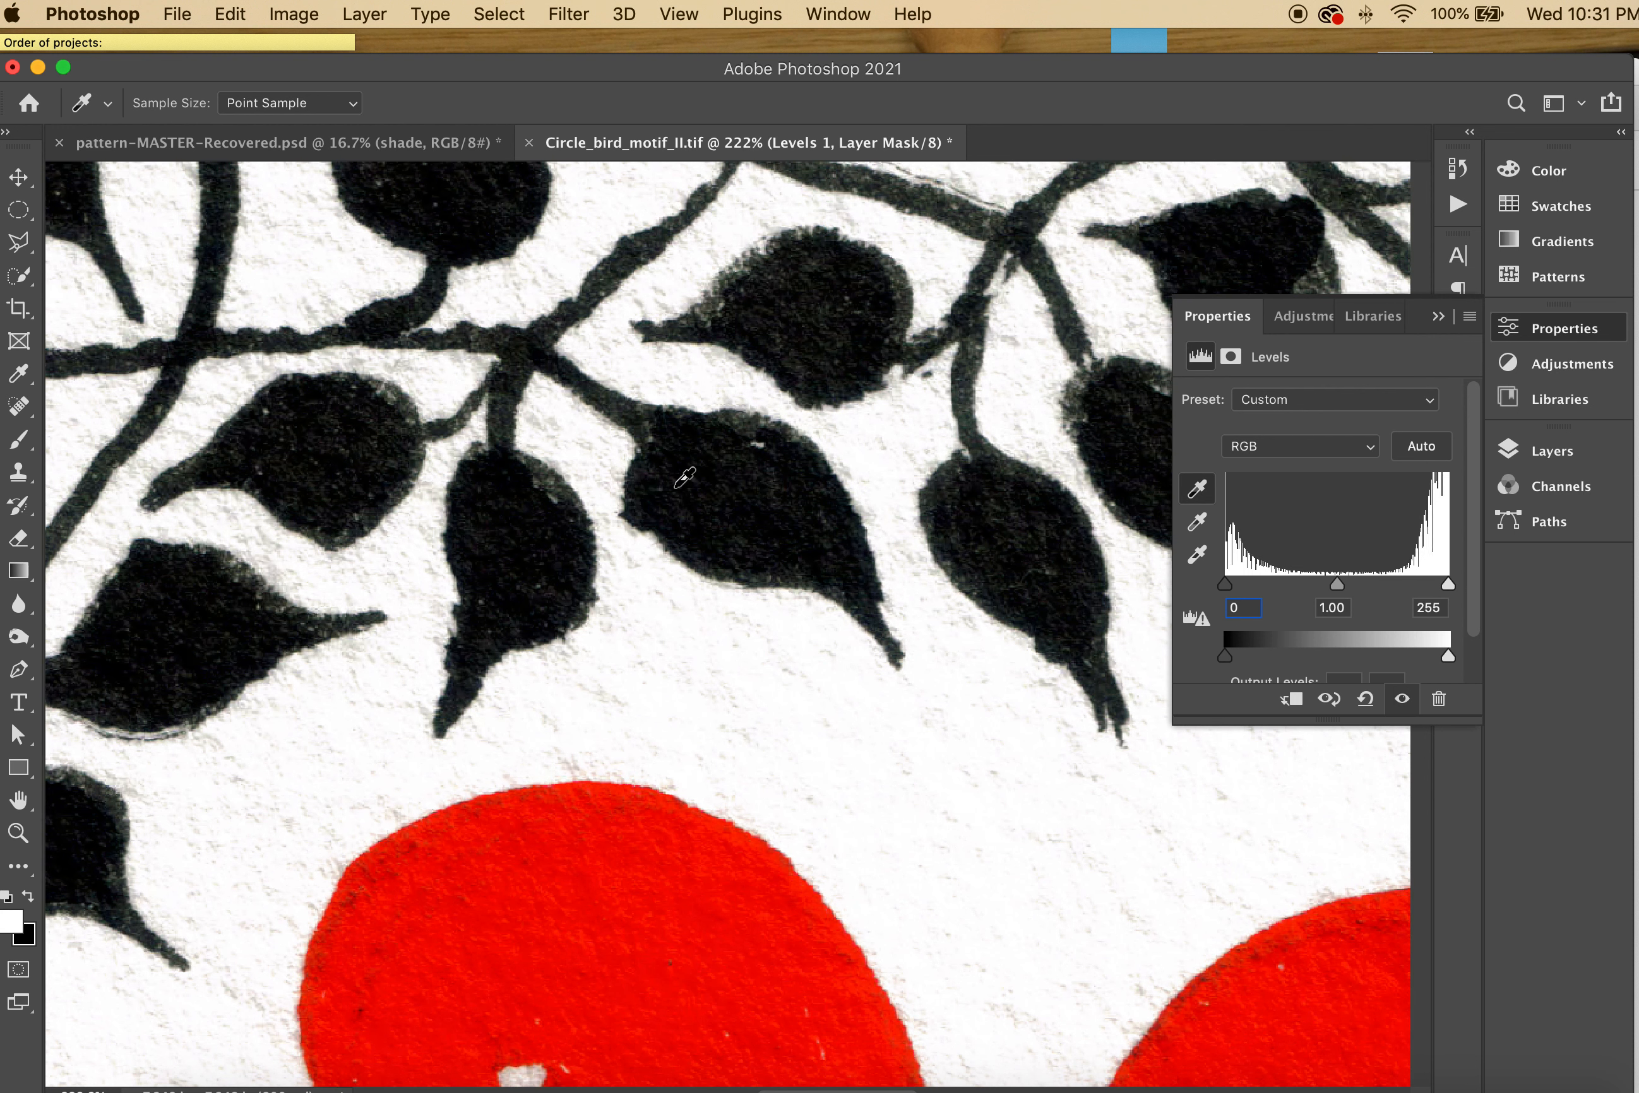
pyautogui.click(779, 479)
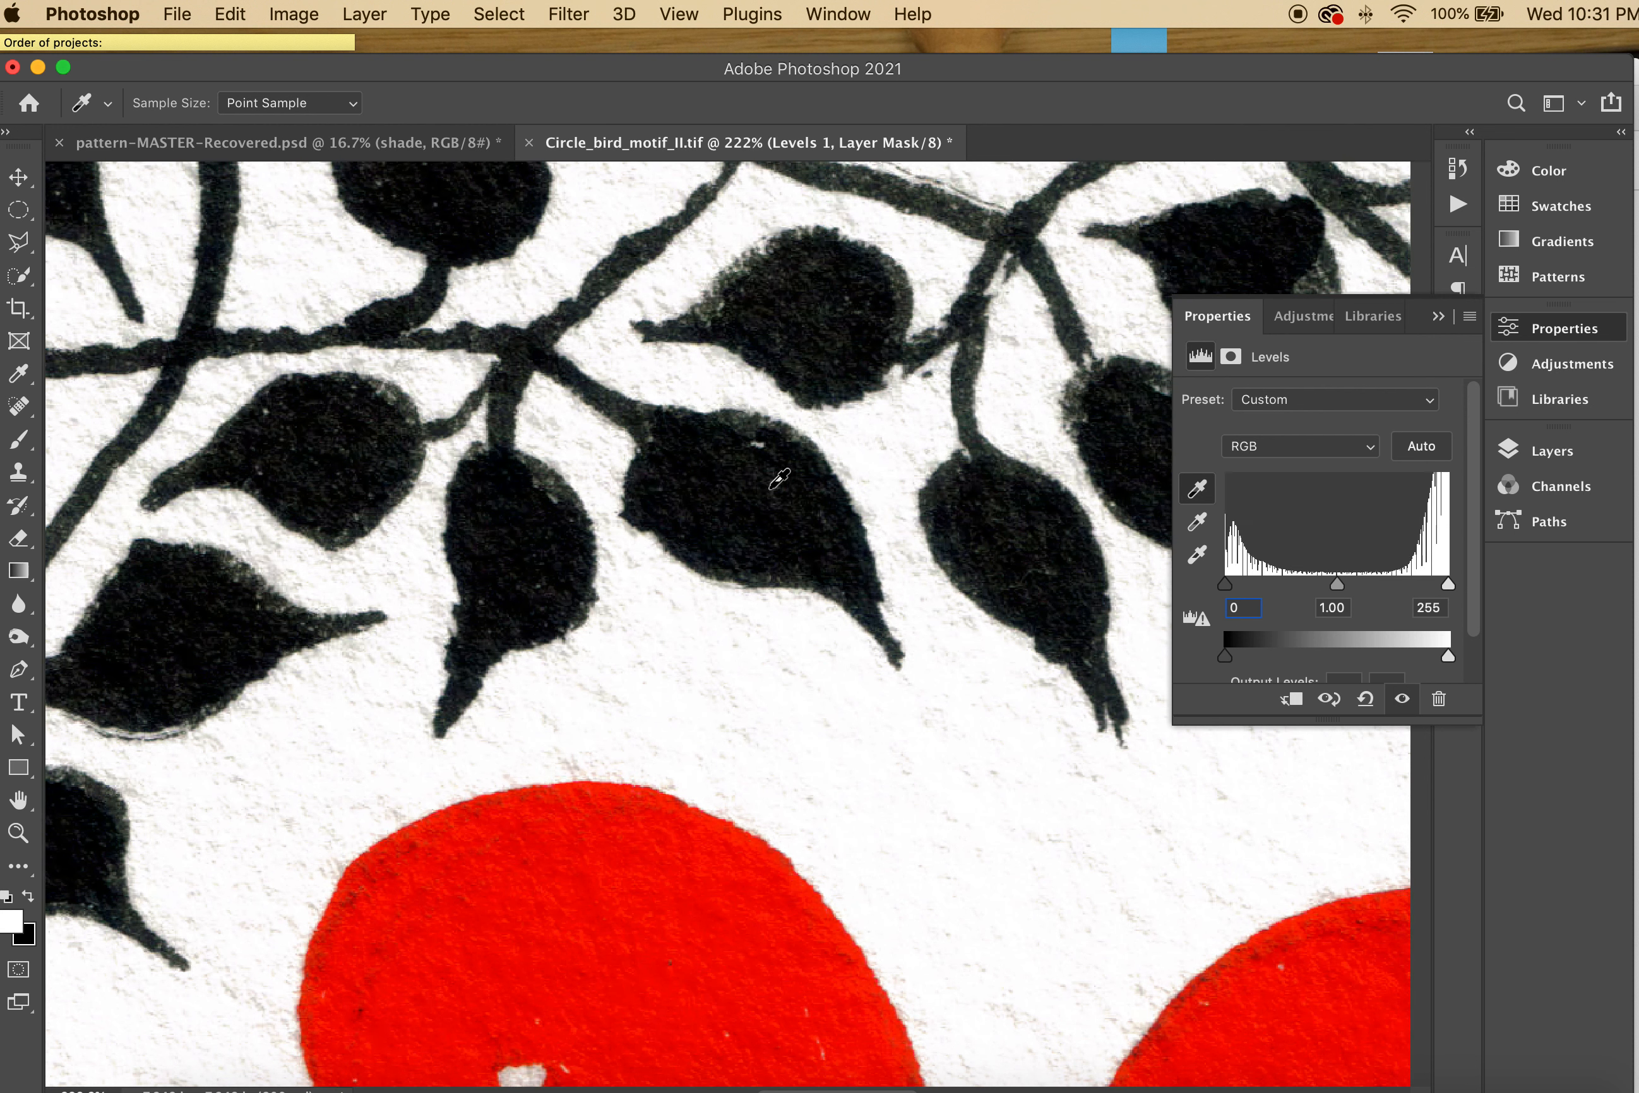
pyautogui.click(772, 481)
pyautogui.click(766, 463)
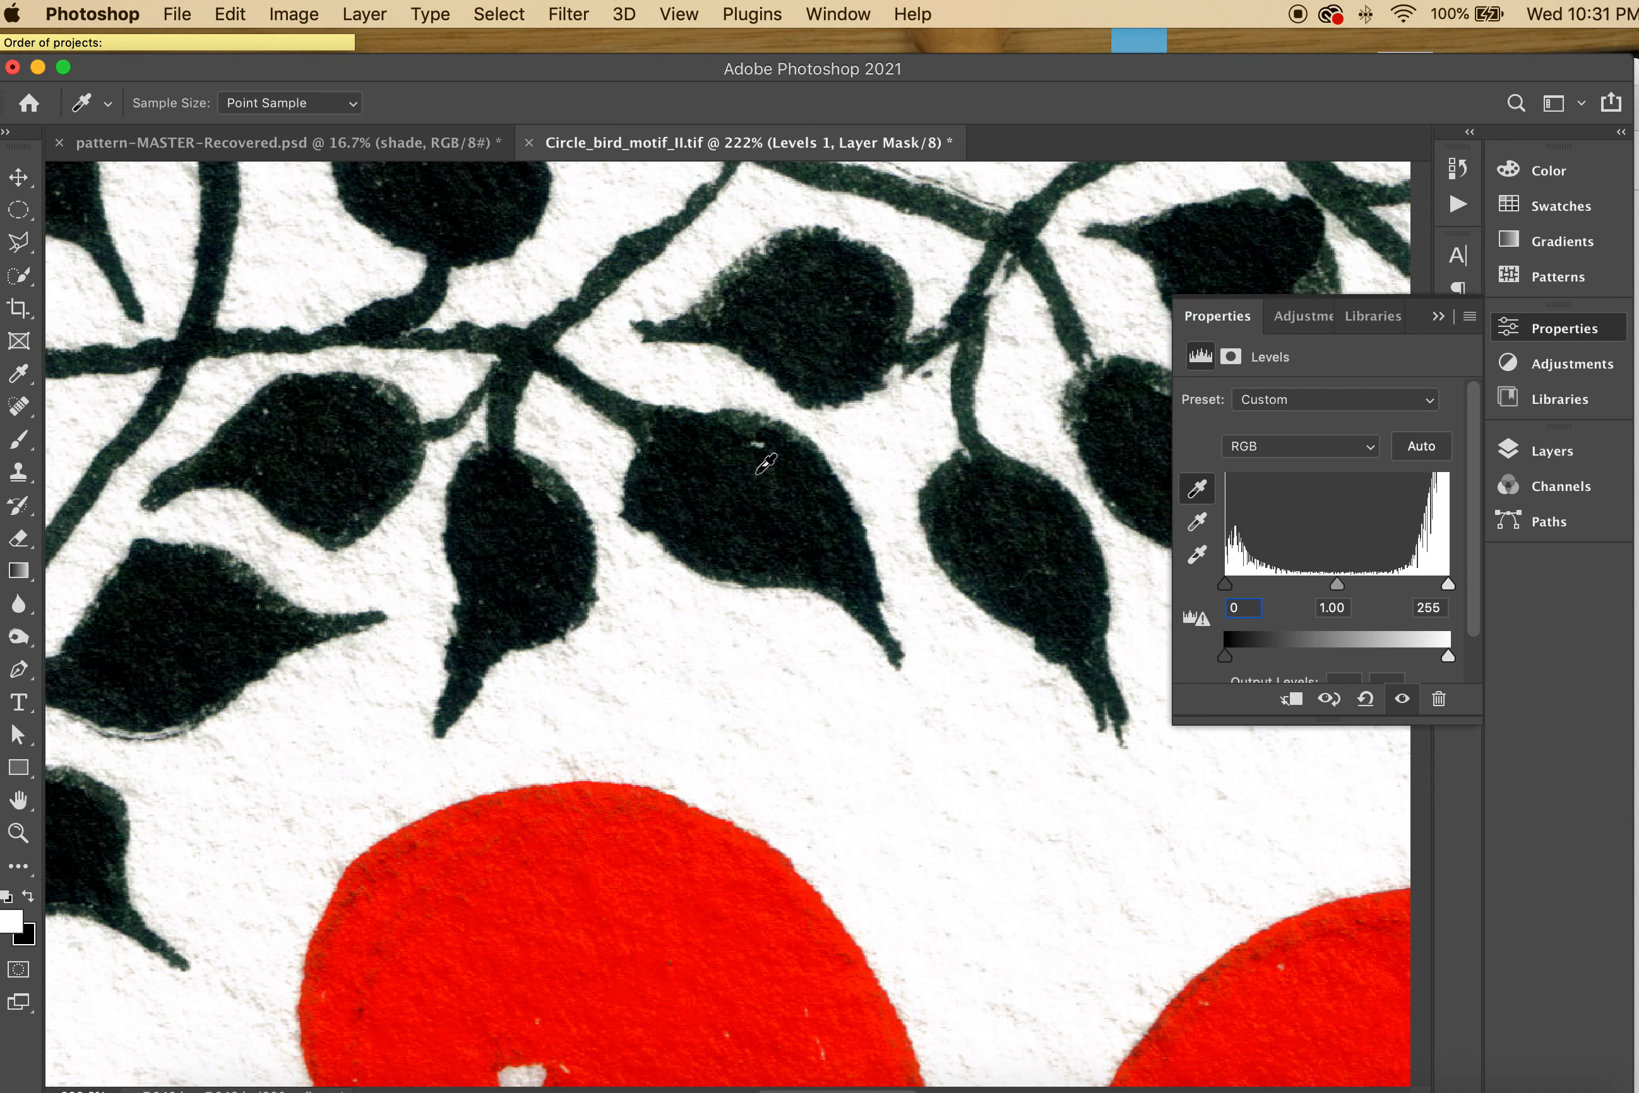
pyautogui.click(752, 448)
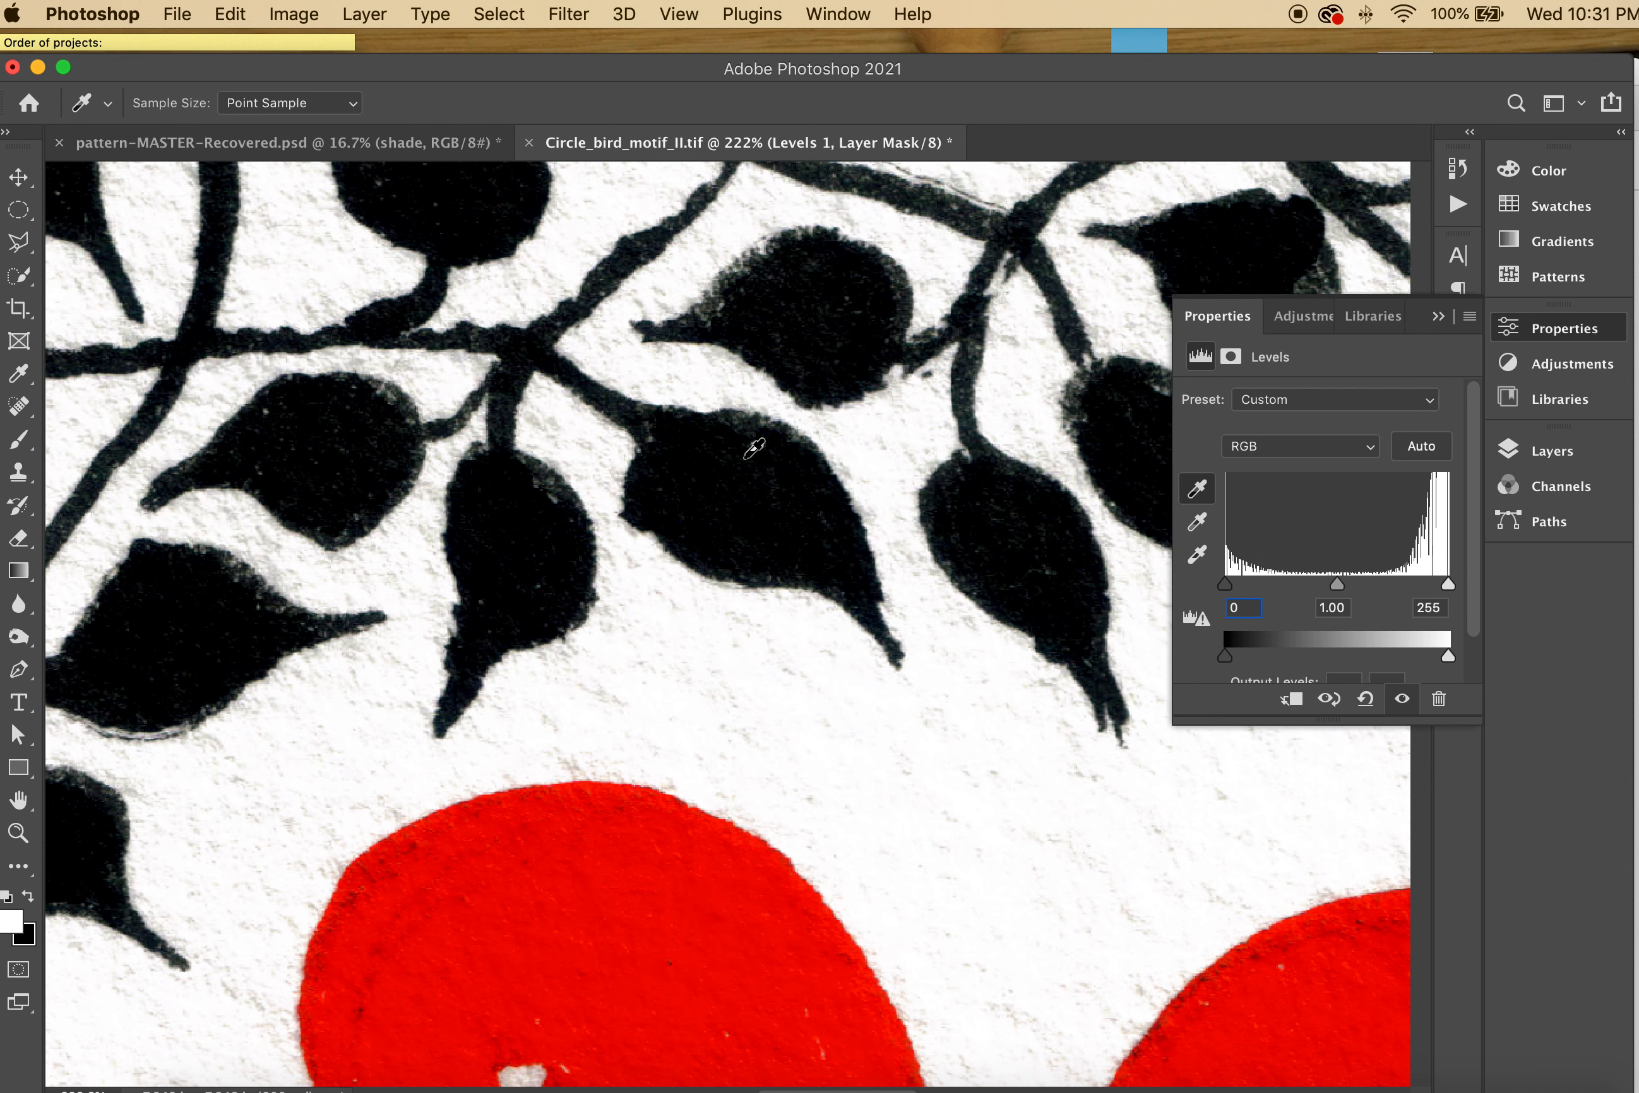
pyautogui.click(764, 457)
pyautogui.click(782, 465)
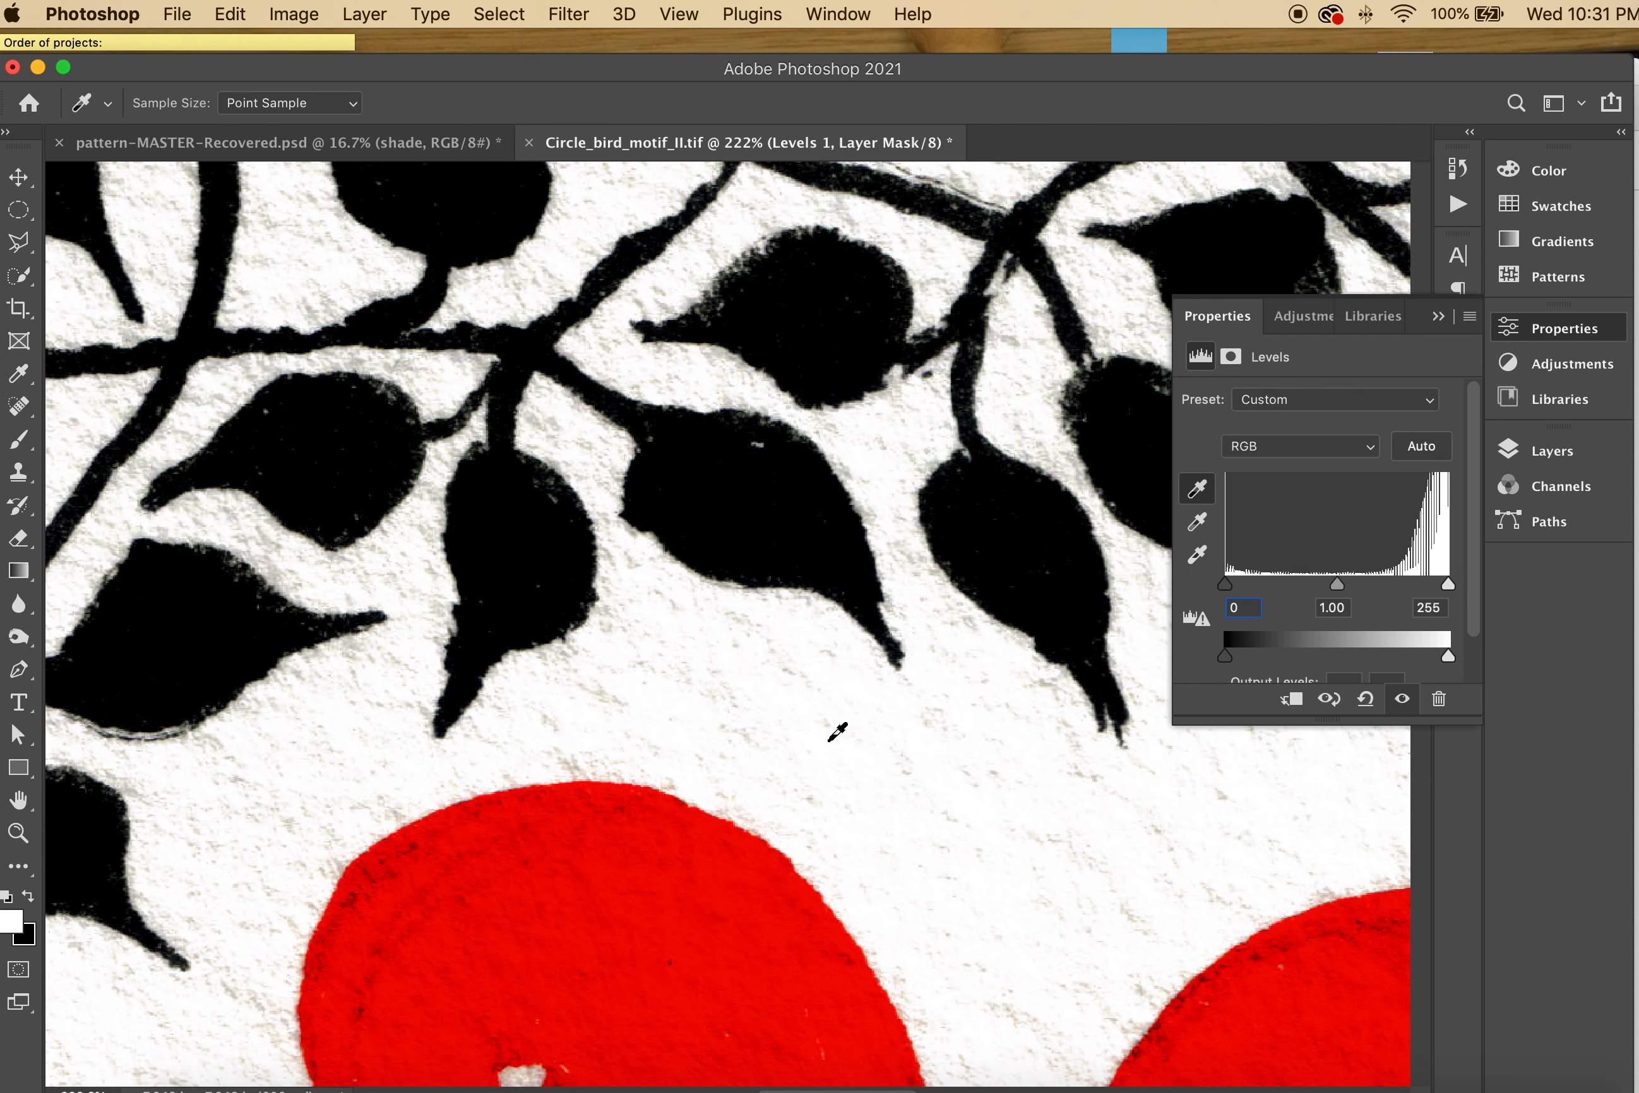
# Step: Set the Levels white point by sampling the textured paper between the two upper red birds and beside a leaf tip above them
pyautogui.scroll(-10, 851, 725)
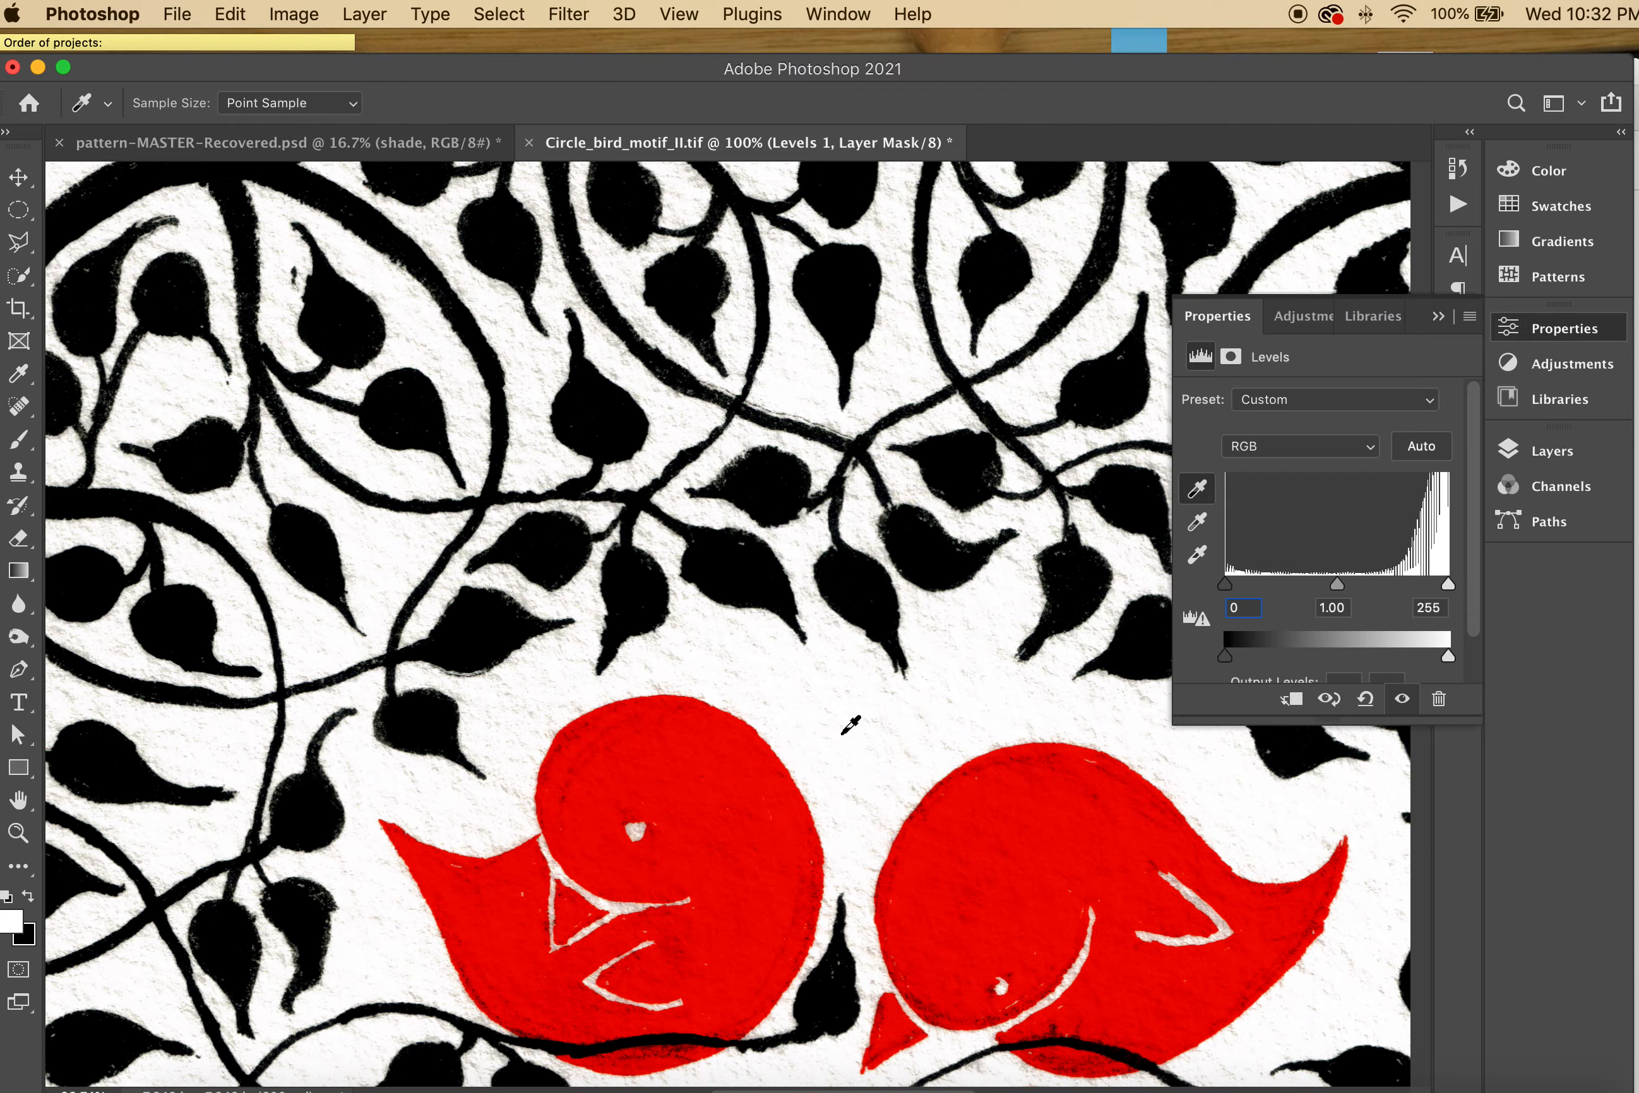
pyautogui.scroll(-3, 850, 726)
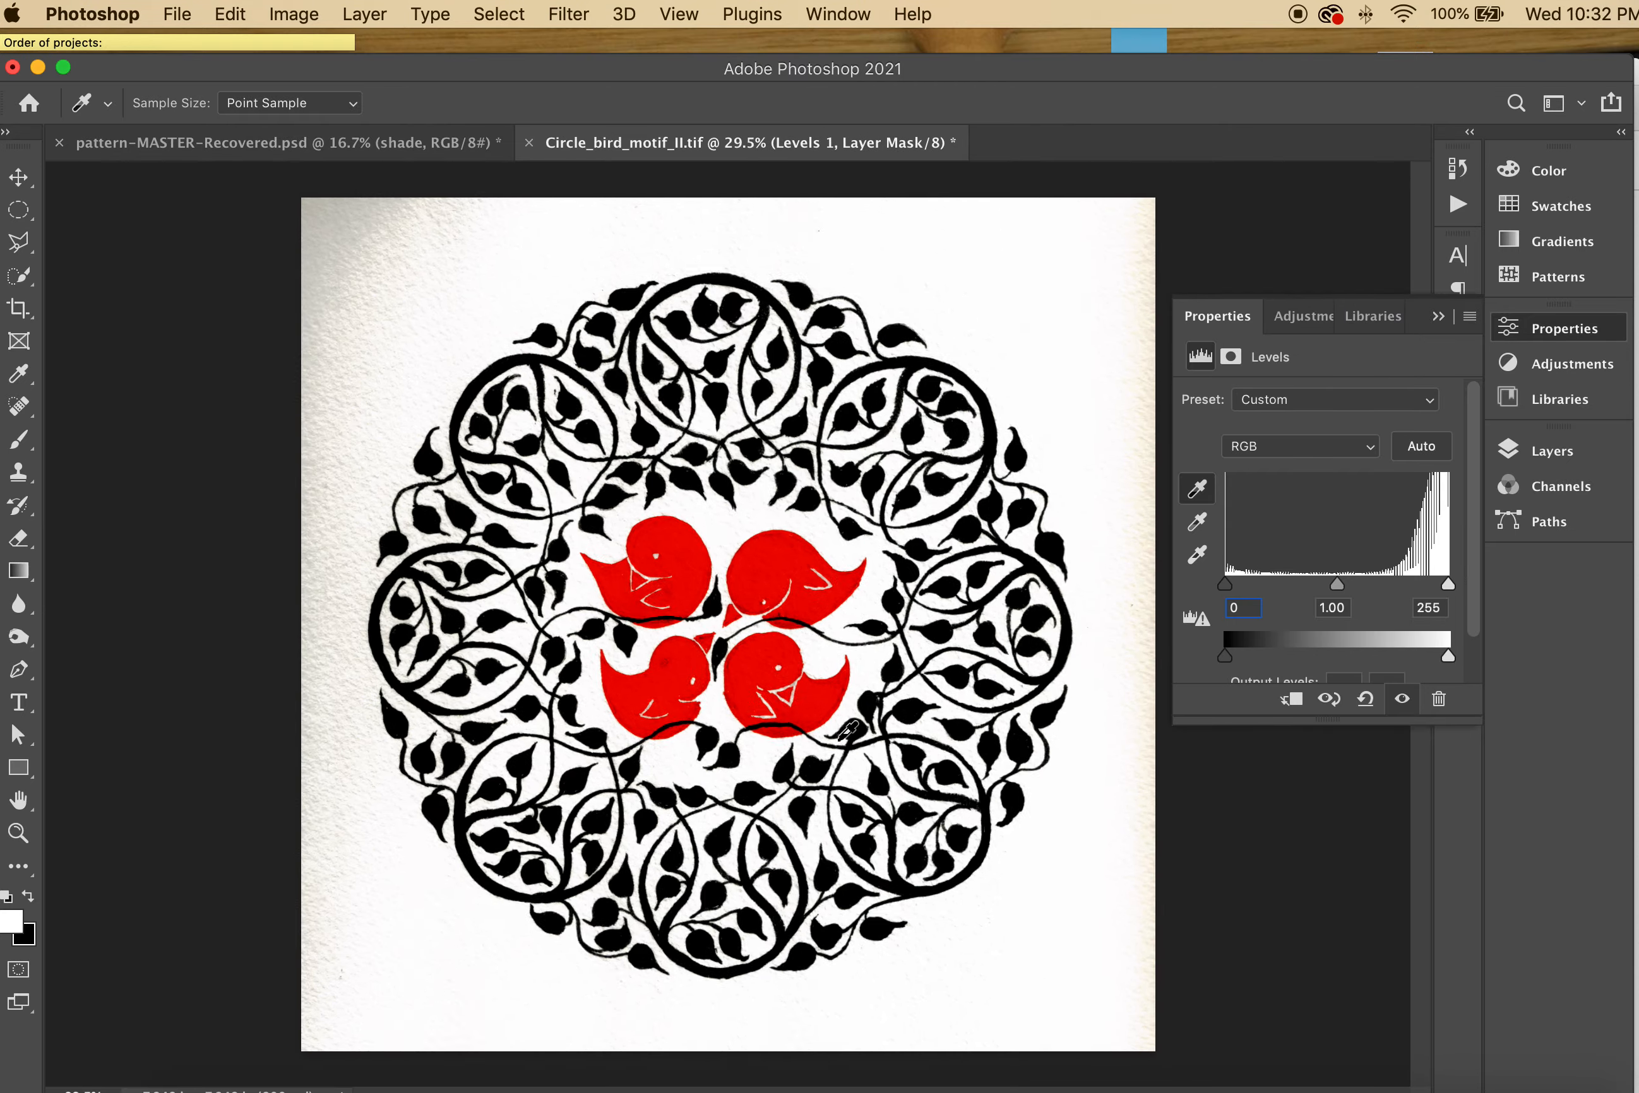
pyautogui.scroll(2, 849, 731)
pyautogui.scroll(-1, 848, 731)
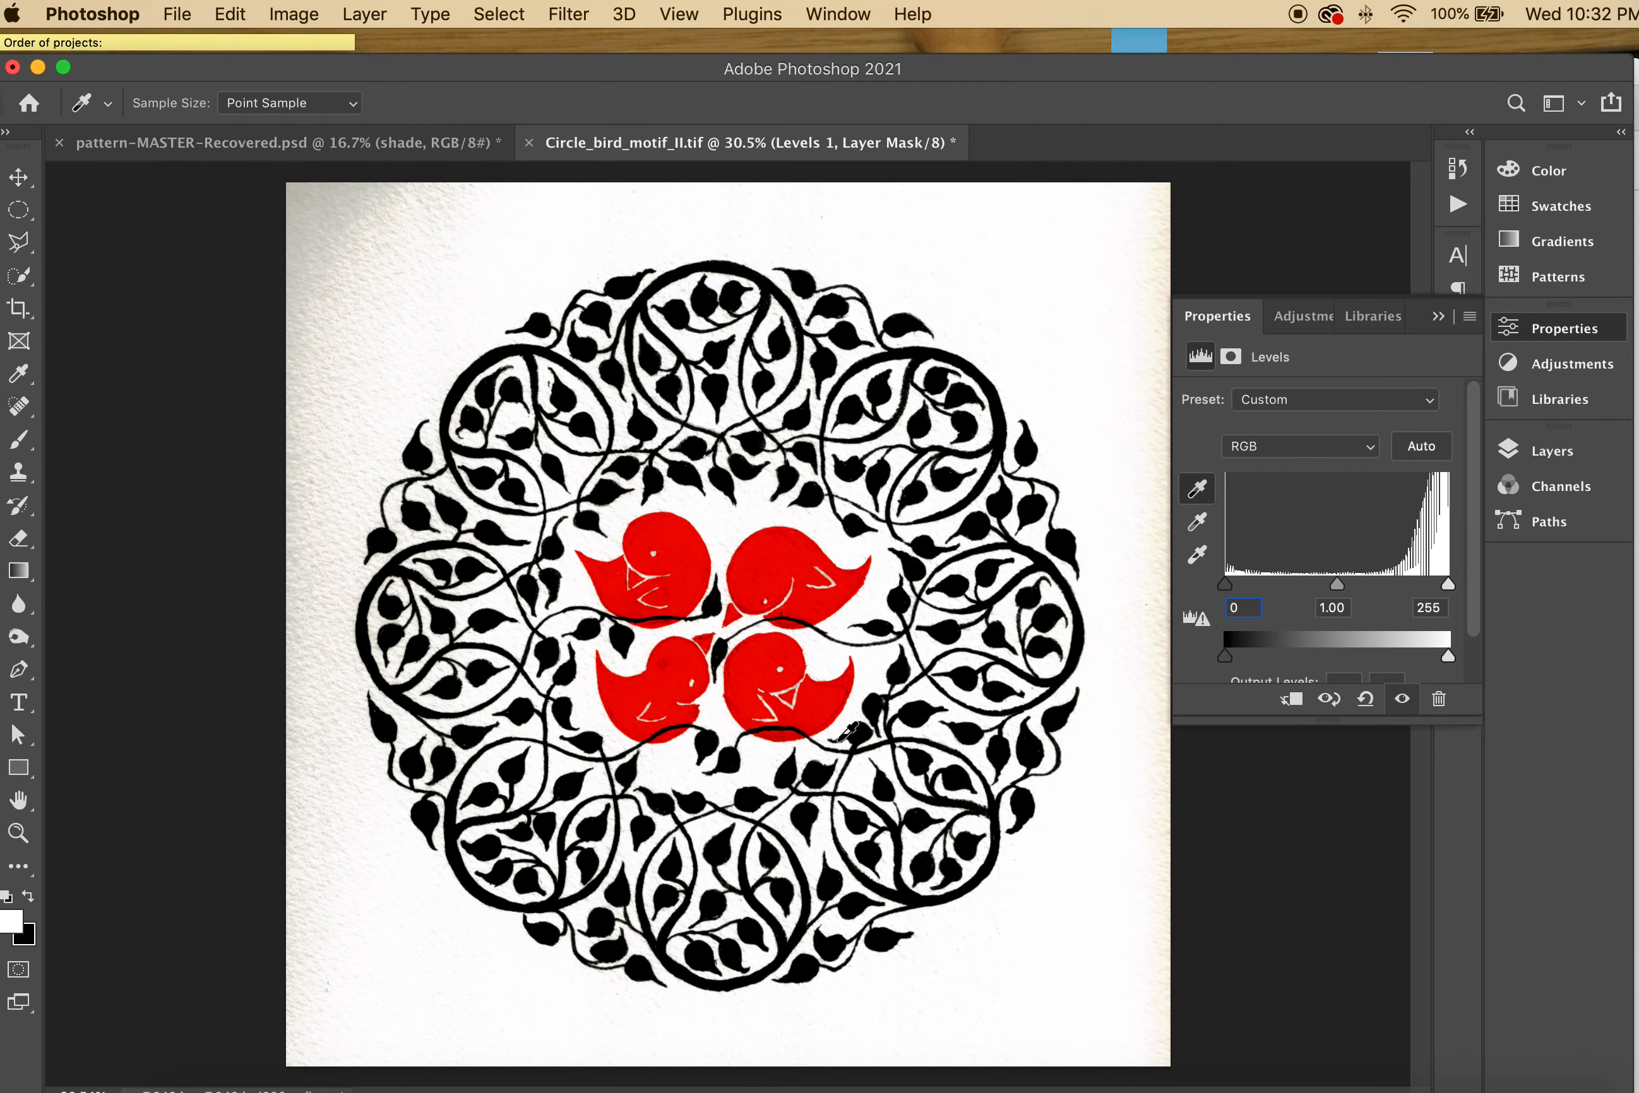
pyautogui.scroll(3, 848, 731)
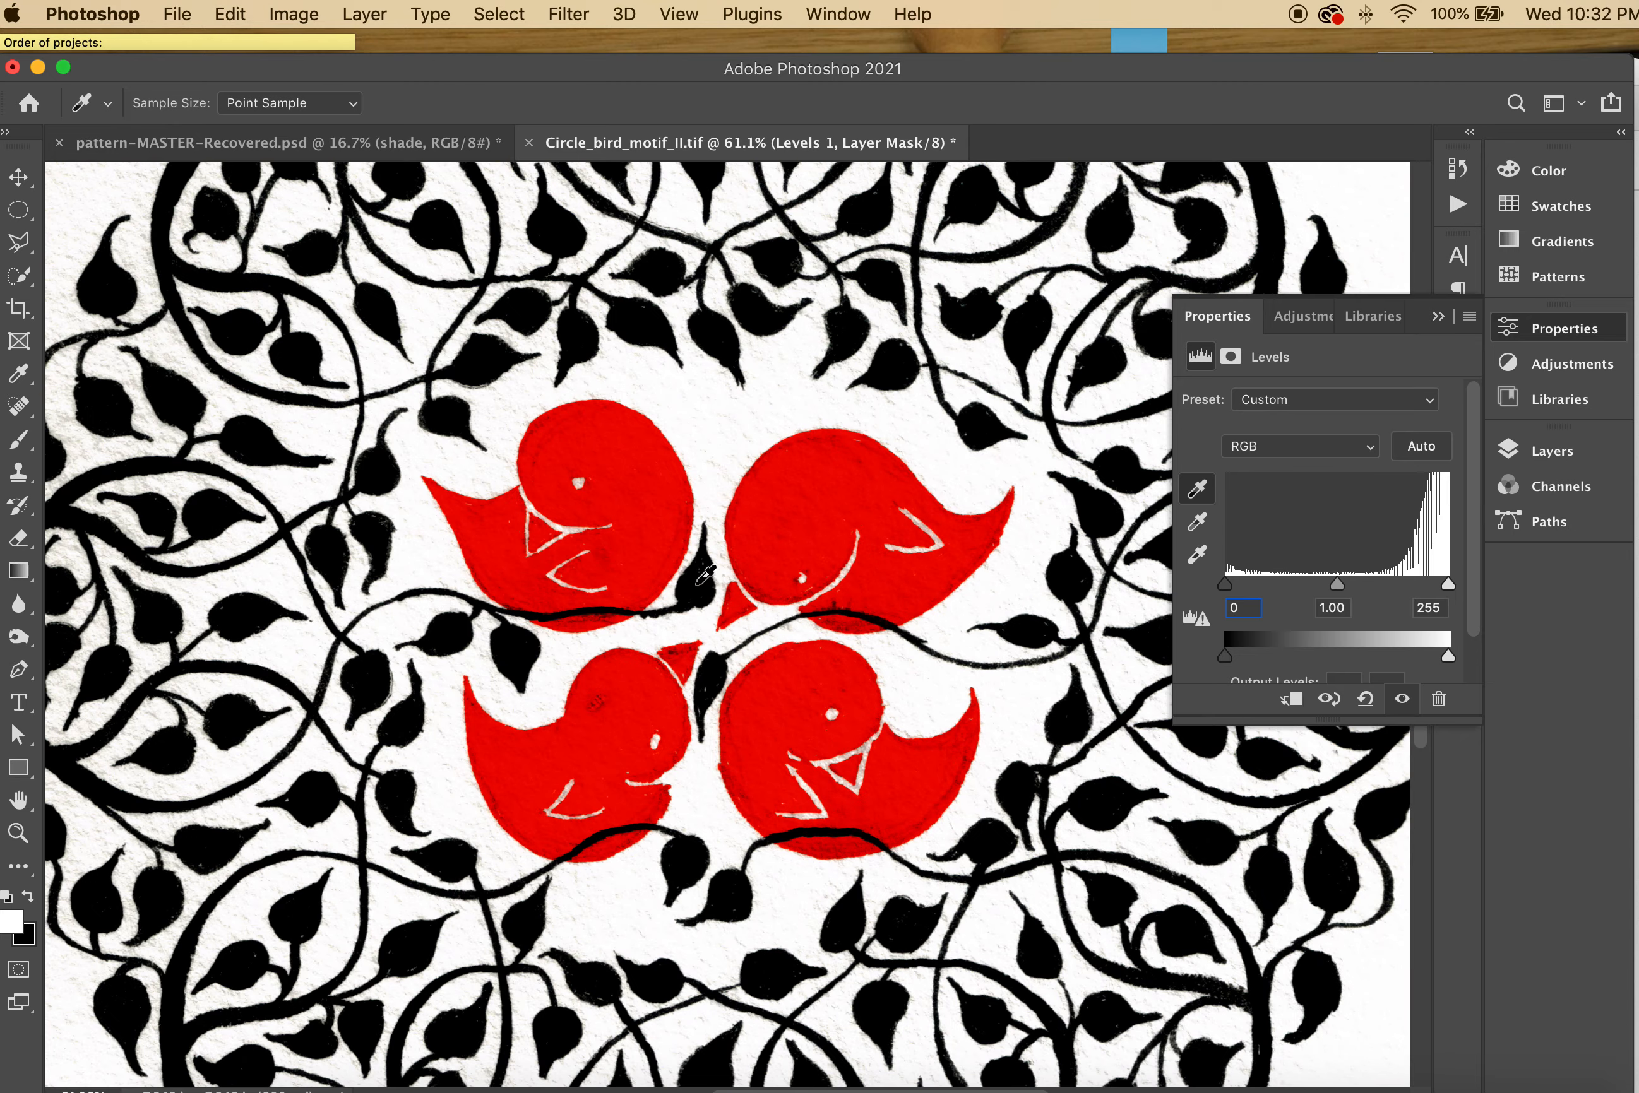
pyautogui.scroll(3, 839, 341)
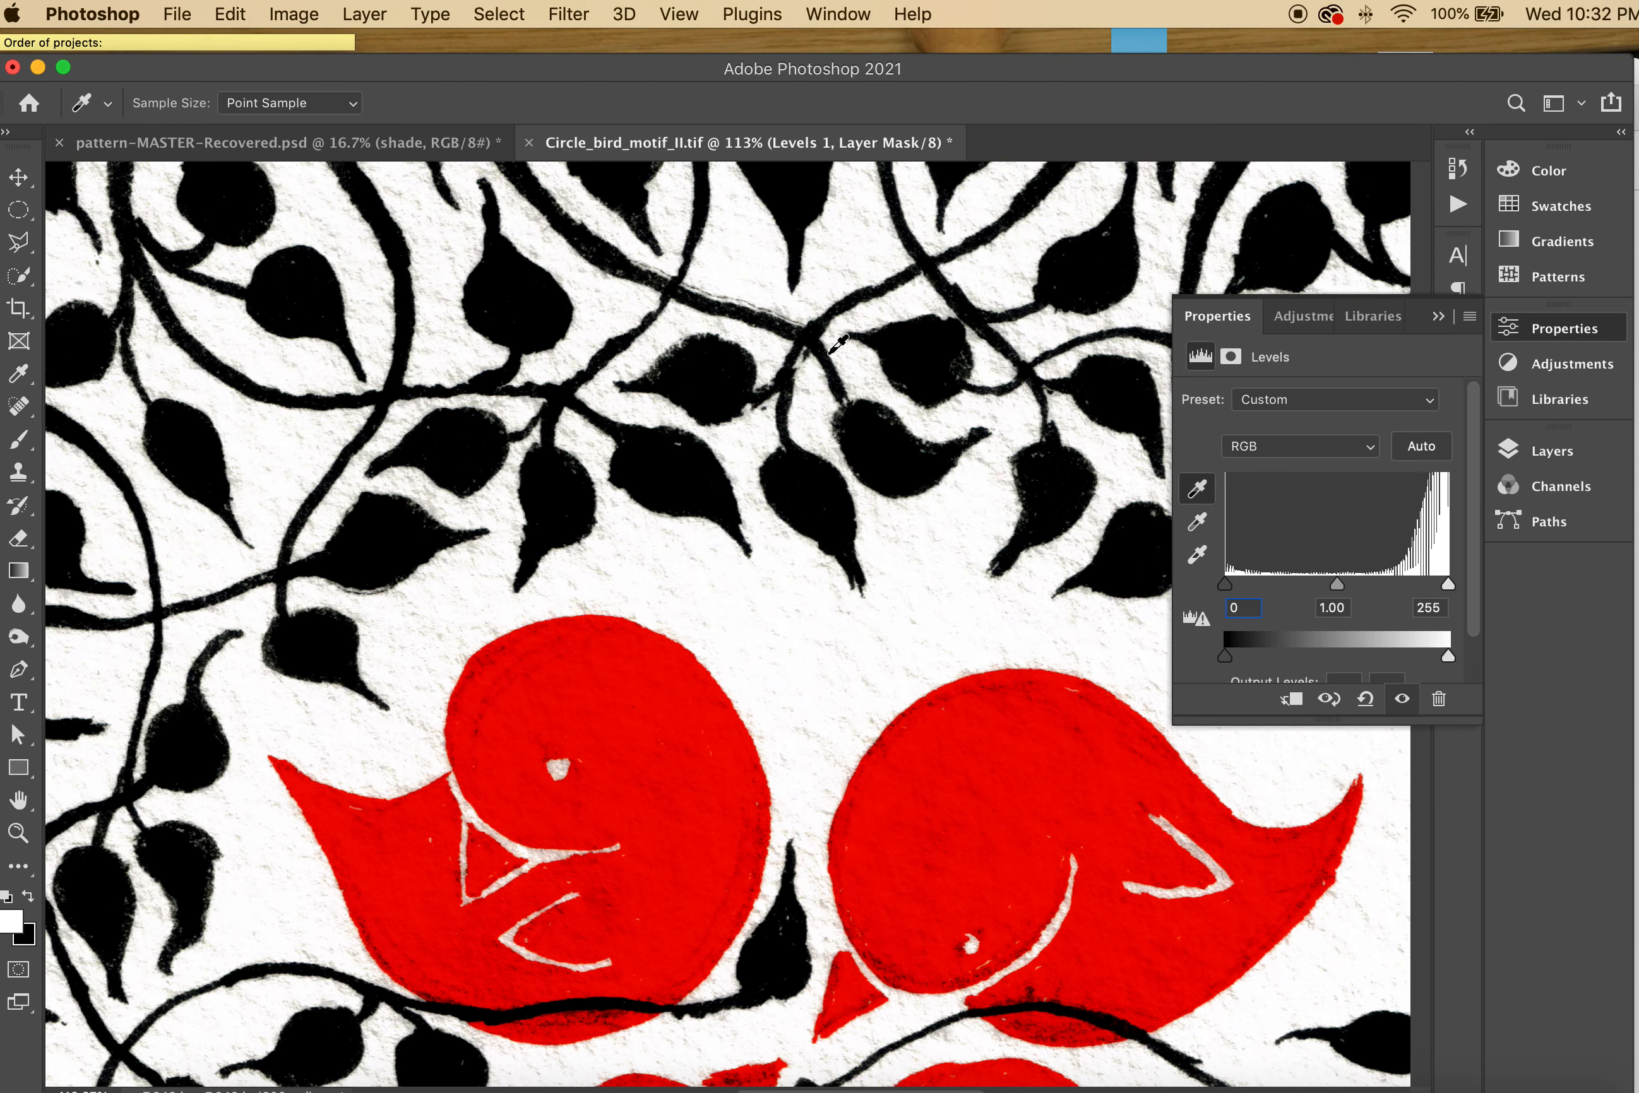
pyautogui.click(1209, 560)
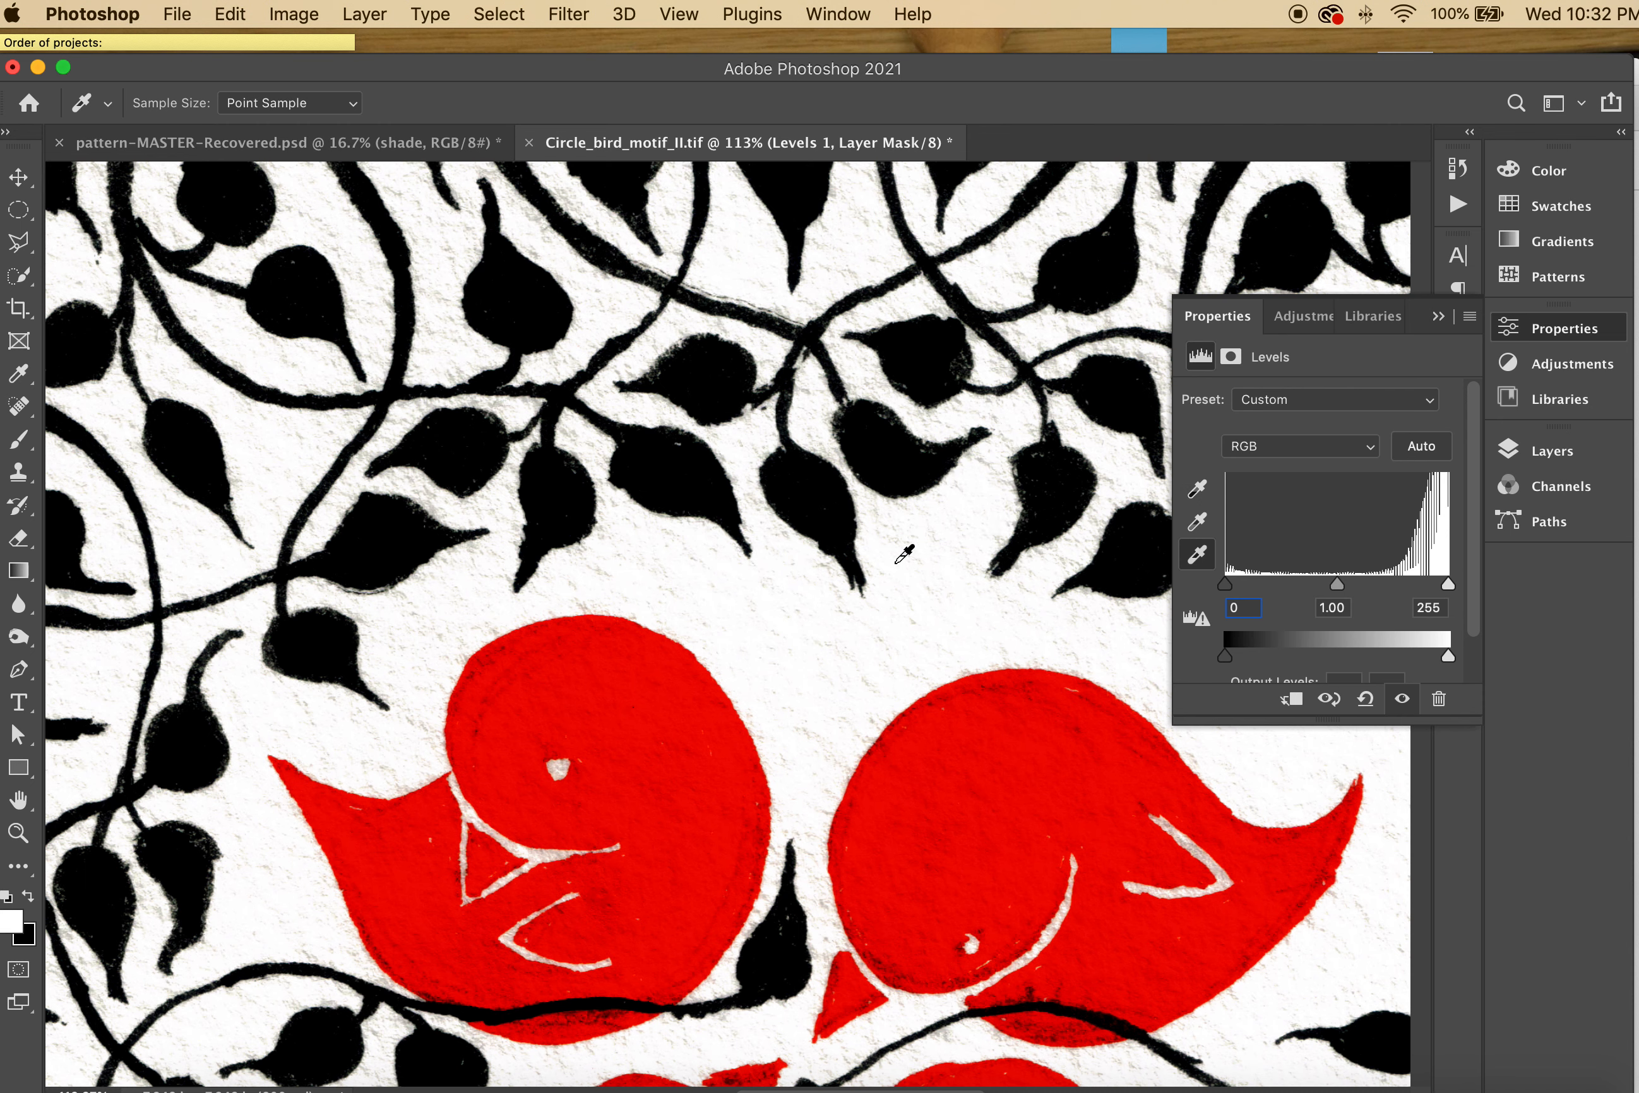
pyautogui.scroll(2, 904, 554)
pyautogui.scroll(2, 904, 555)
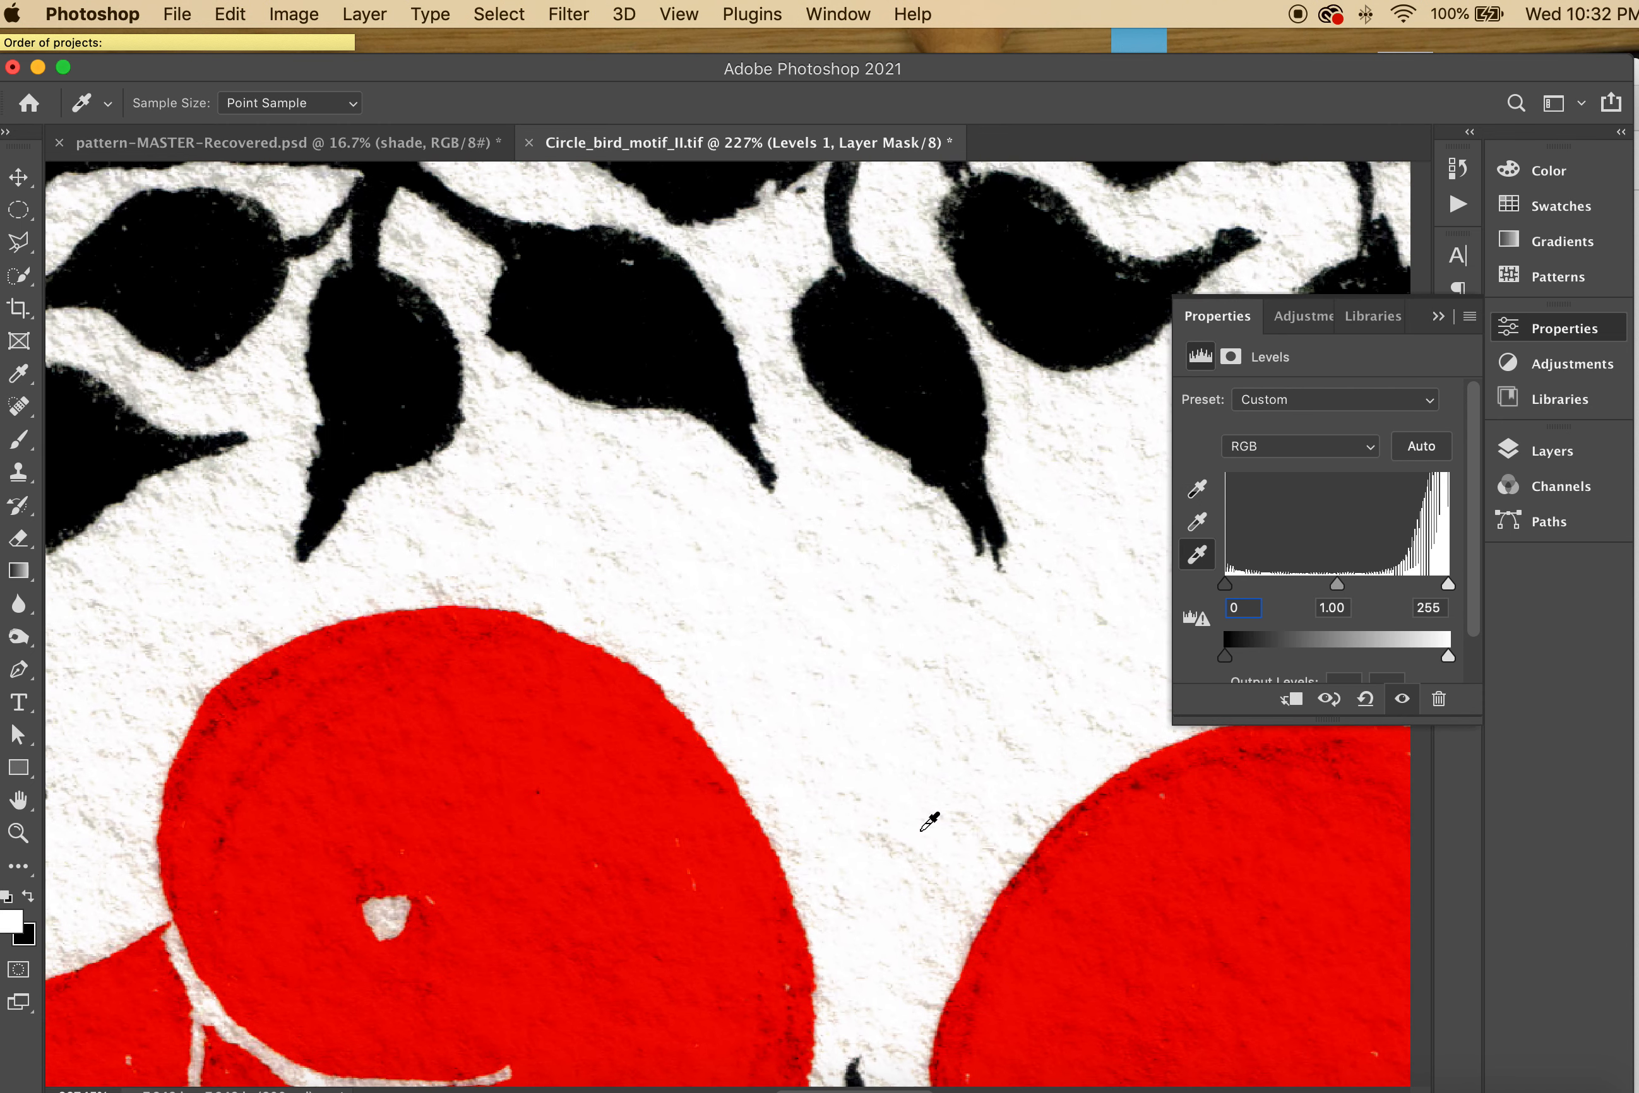
pyautogui.click(886, 845)
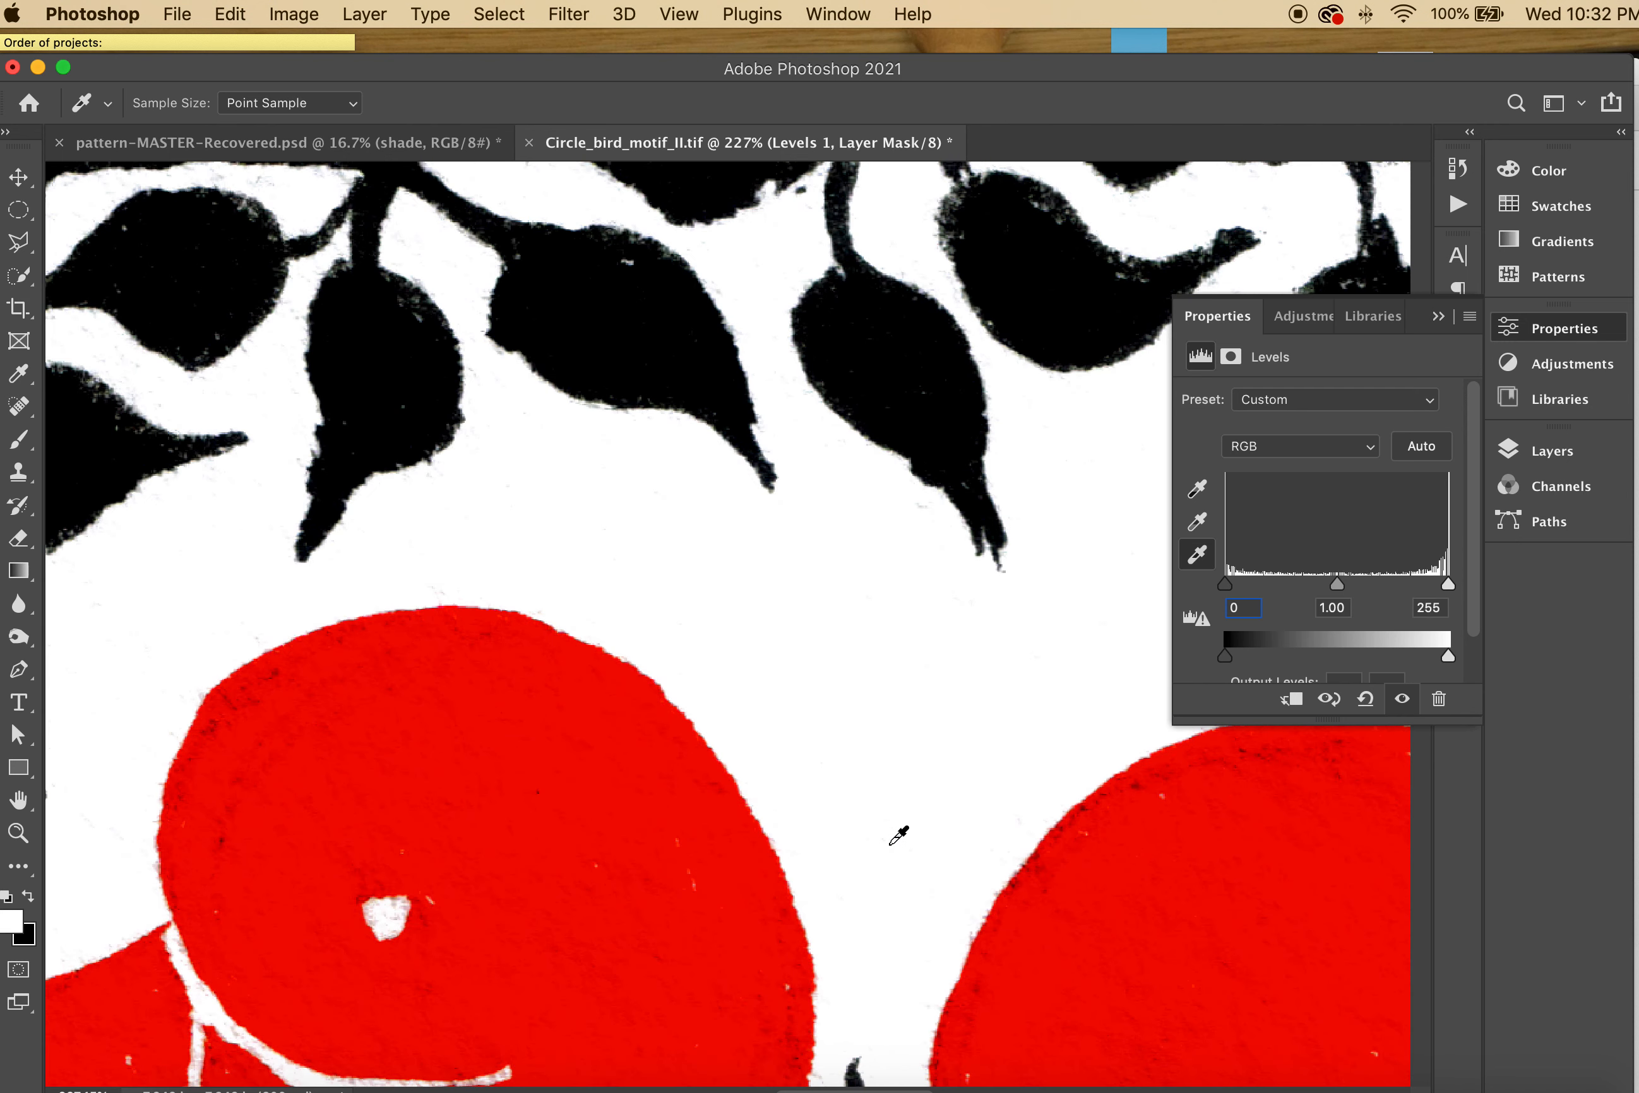
pyautogui.click(916, 504)
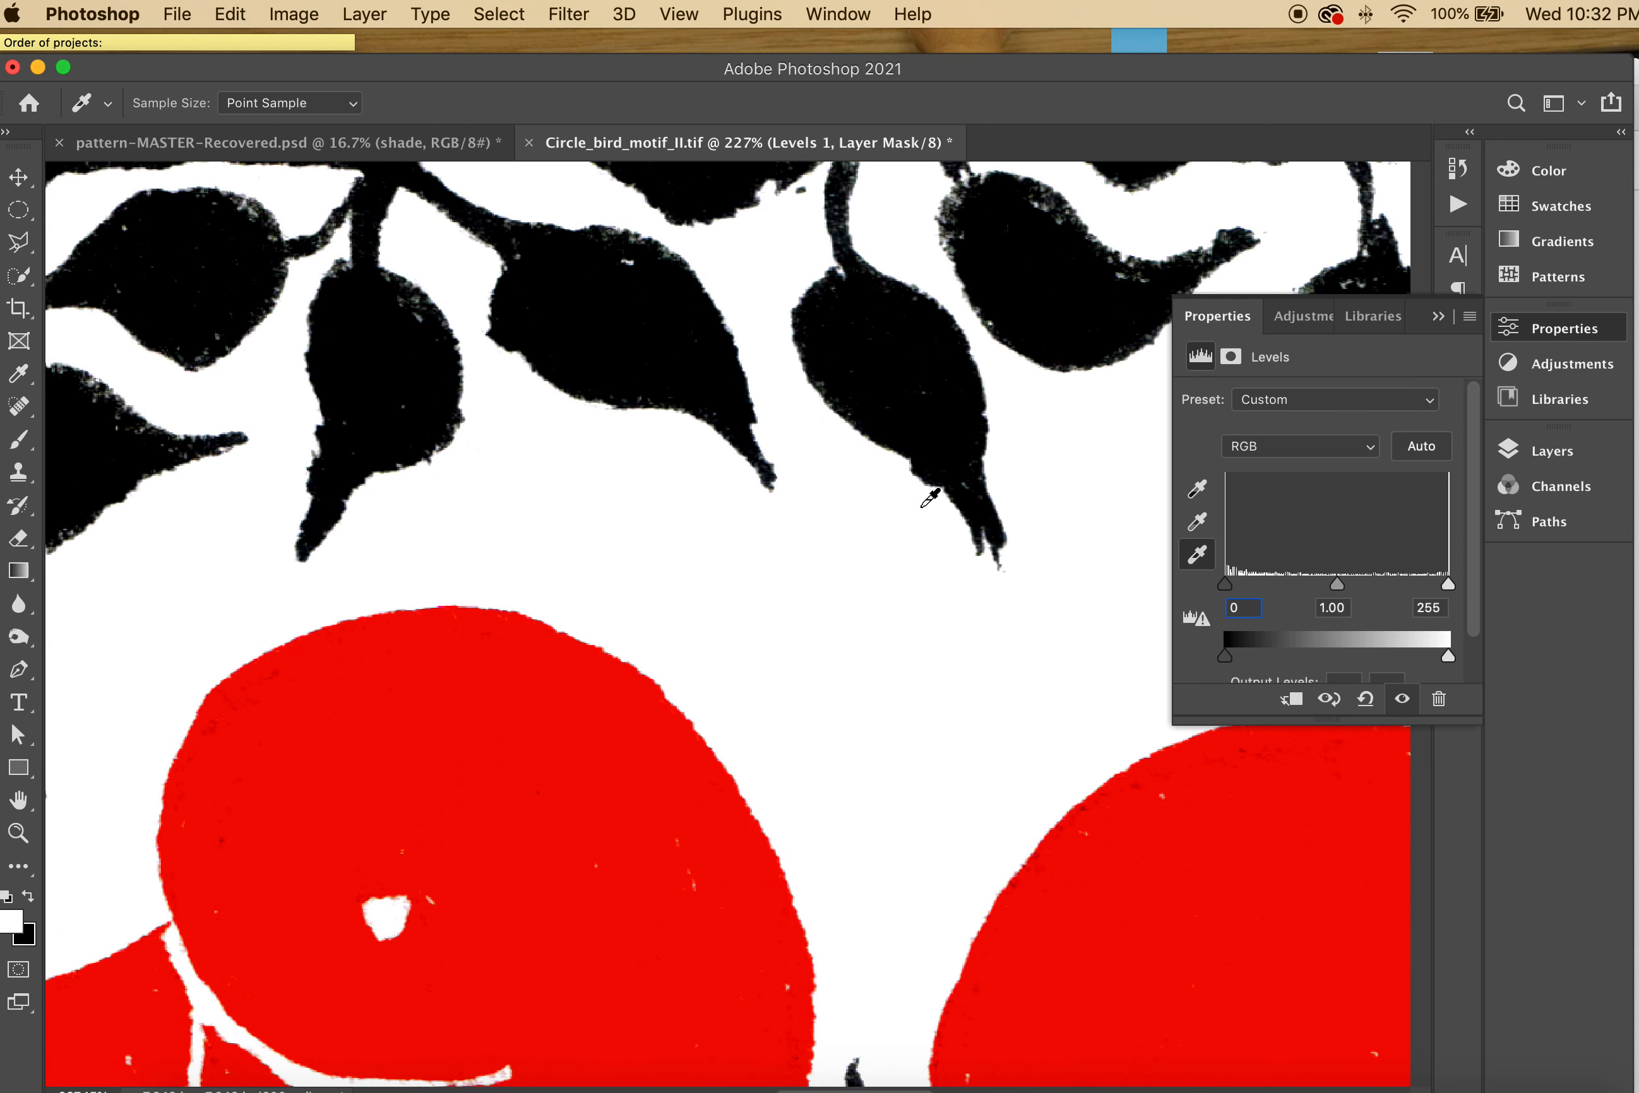
# Step: Examine the whole motif and the paper corners for leftover shadows, texture and specks
pyautogui.scroll(-10, 937, 501)
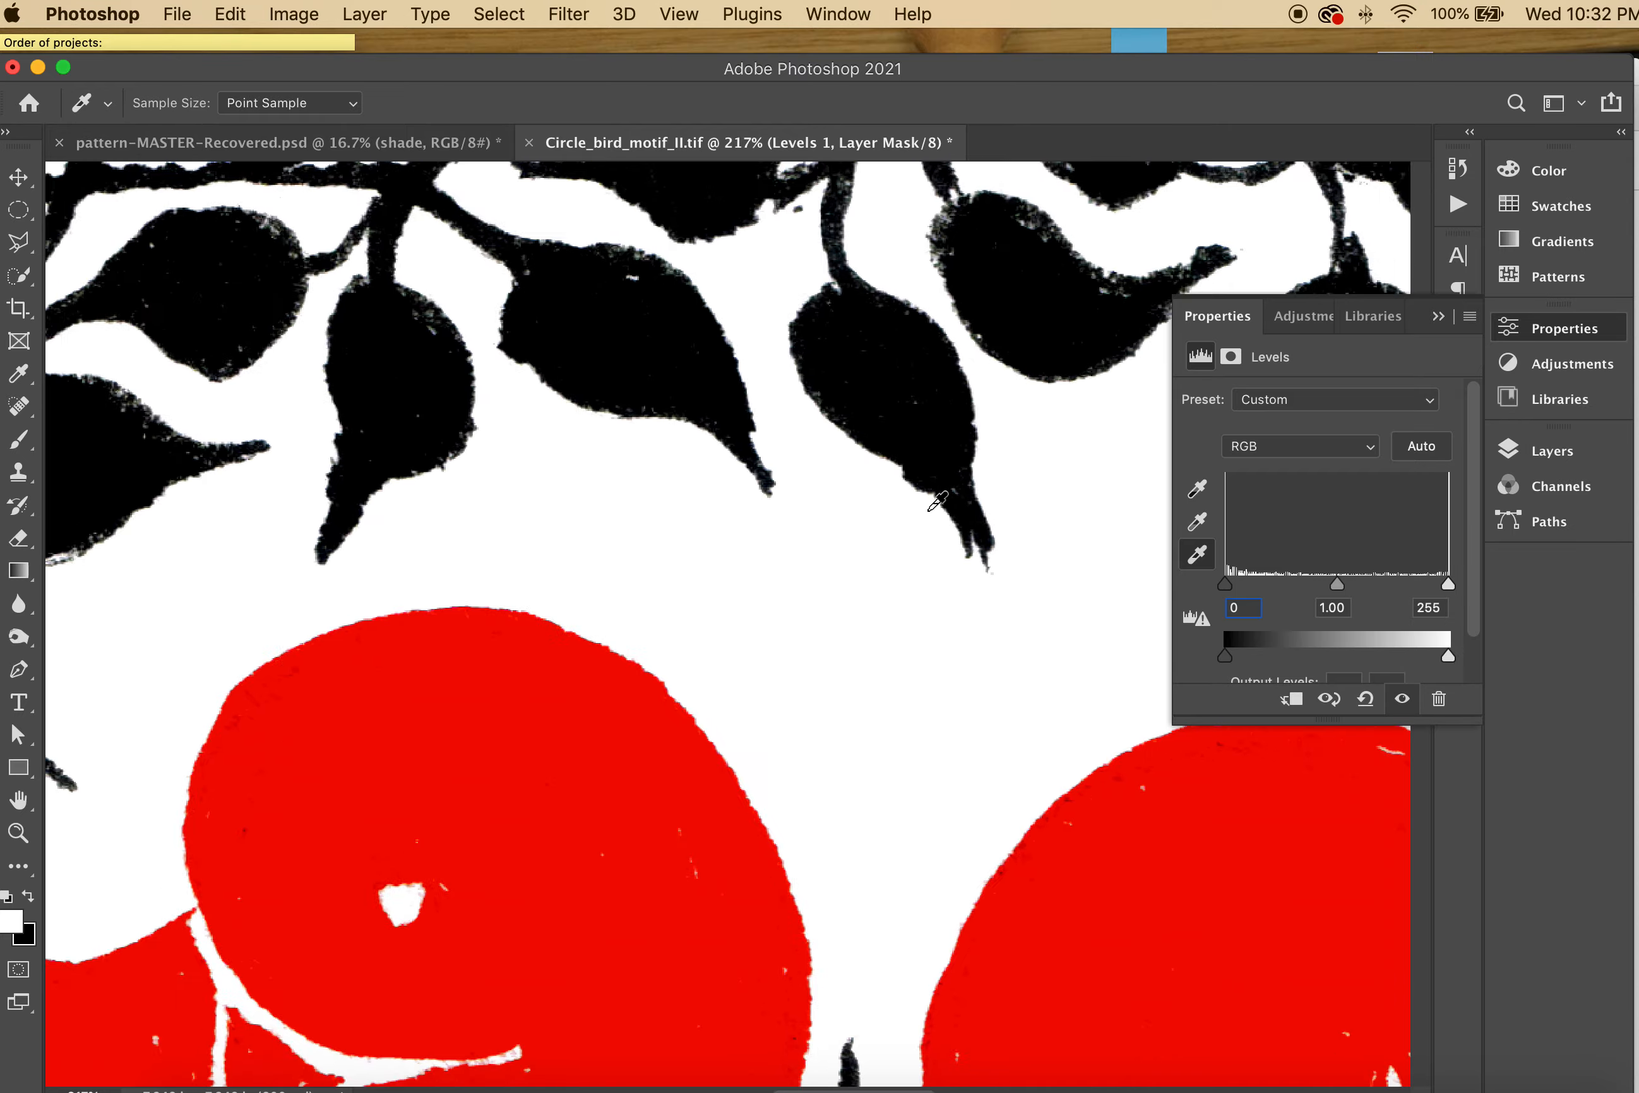
pyautogui.scroll(-5, 937, 500)
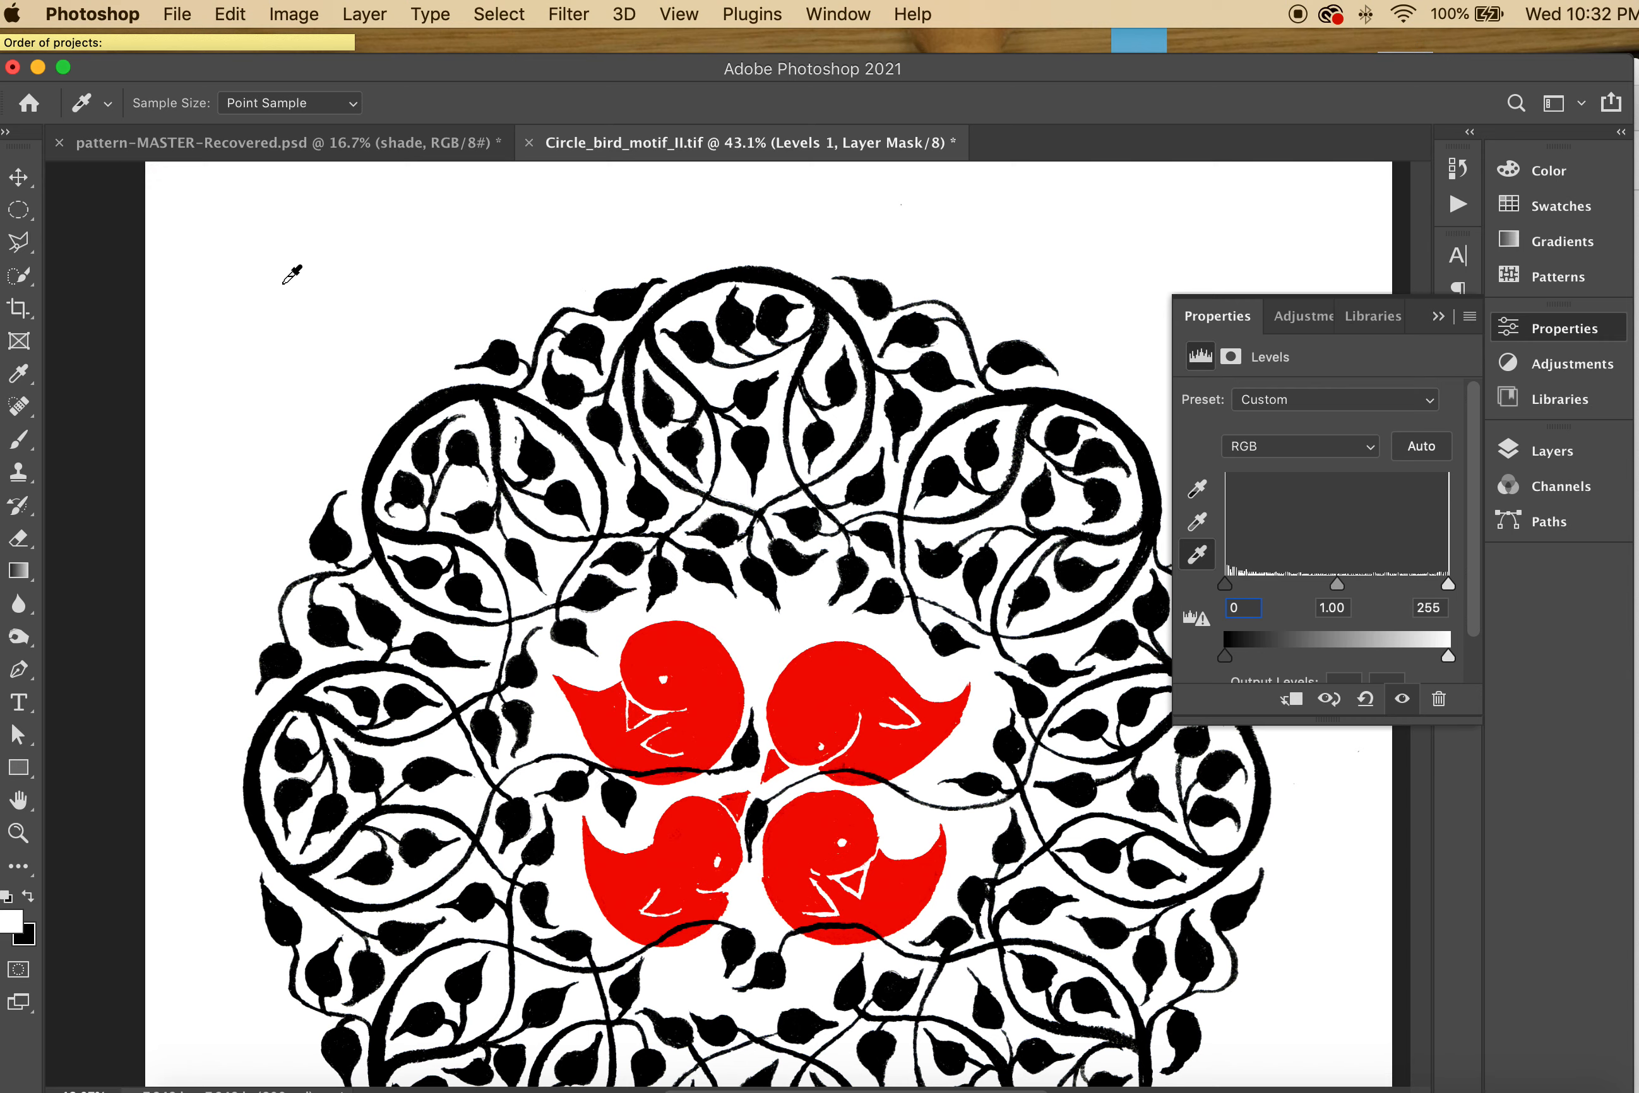
pyautogui.scroll(3, 291, 275)
pyautogui.scroll(-3, 291, 274)
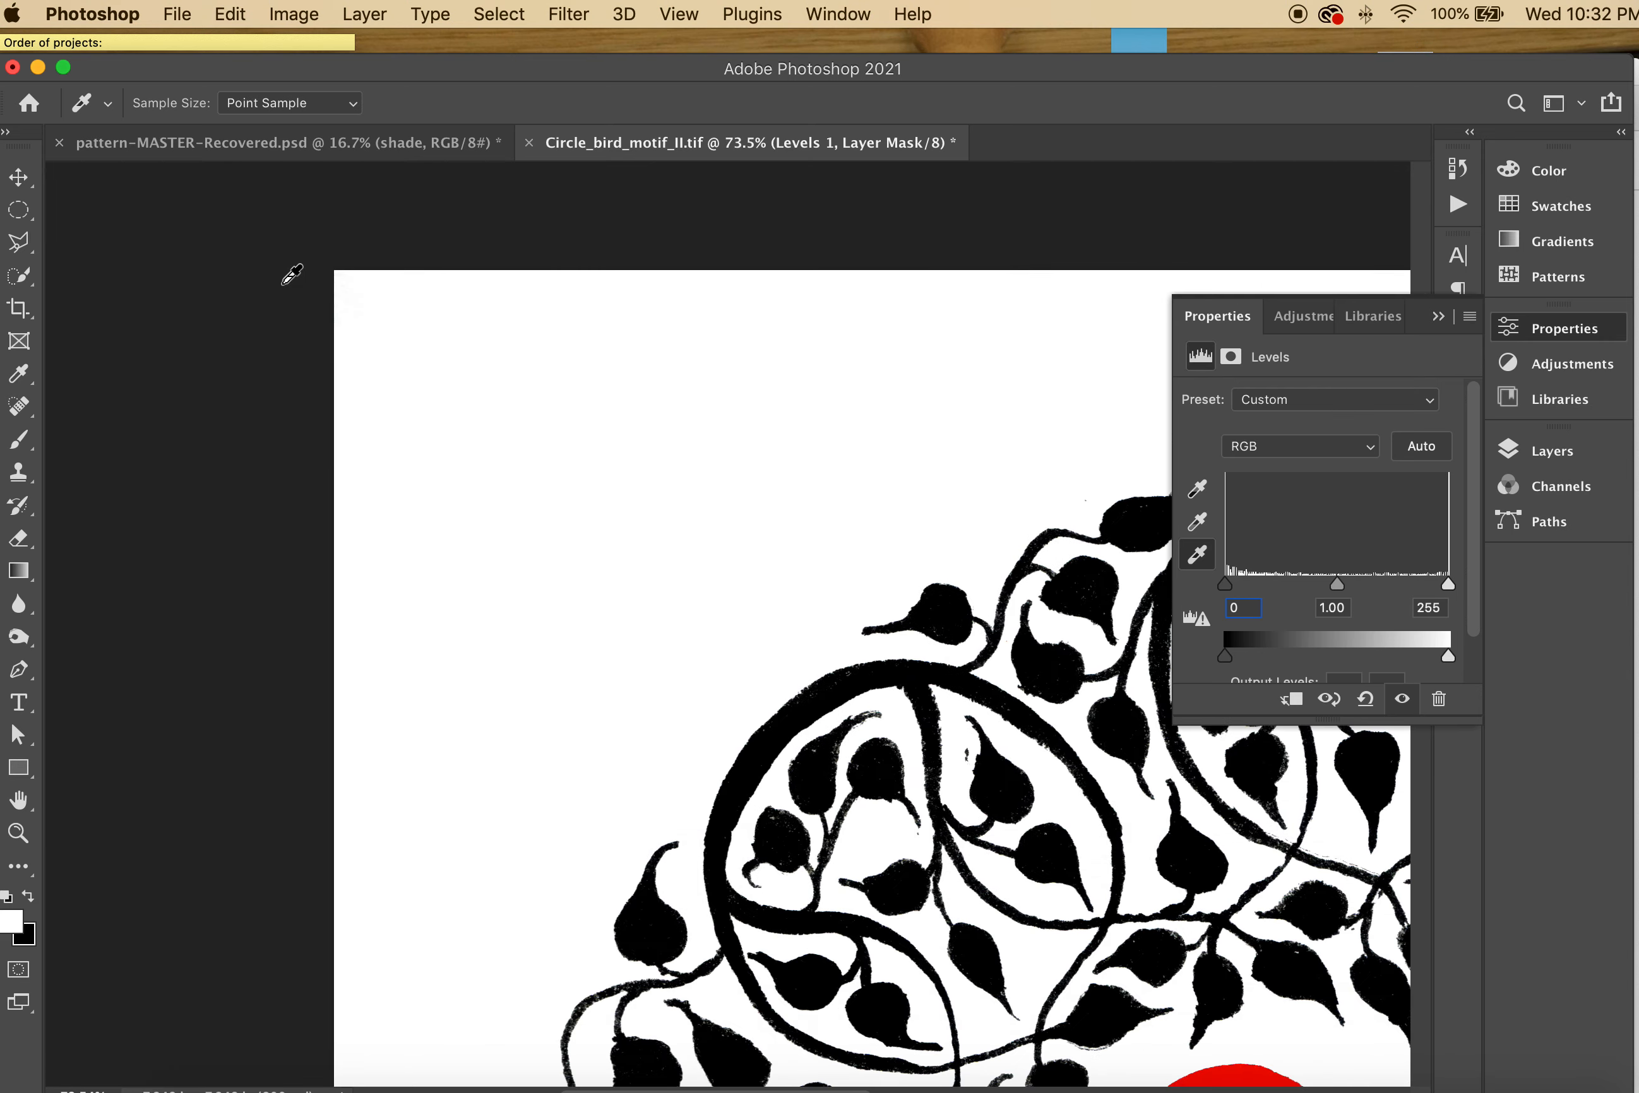
pyautogui.scroll(1, 292, 274)
pyautogui.scroll(-1, 292, 275)
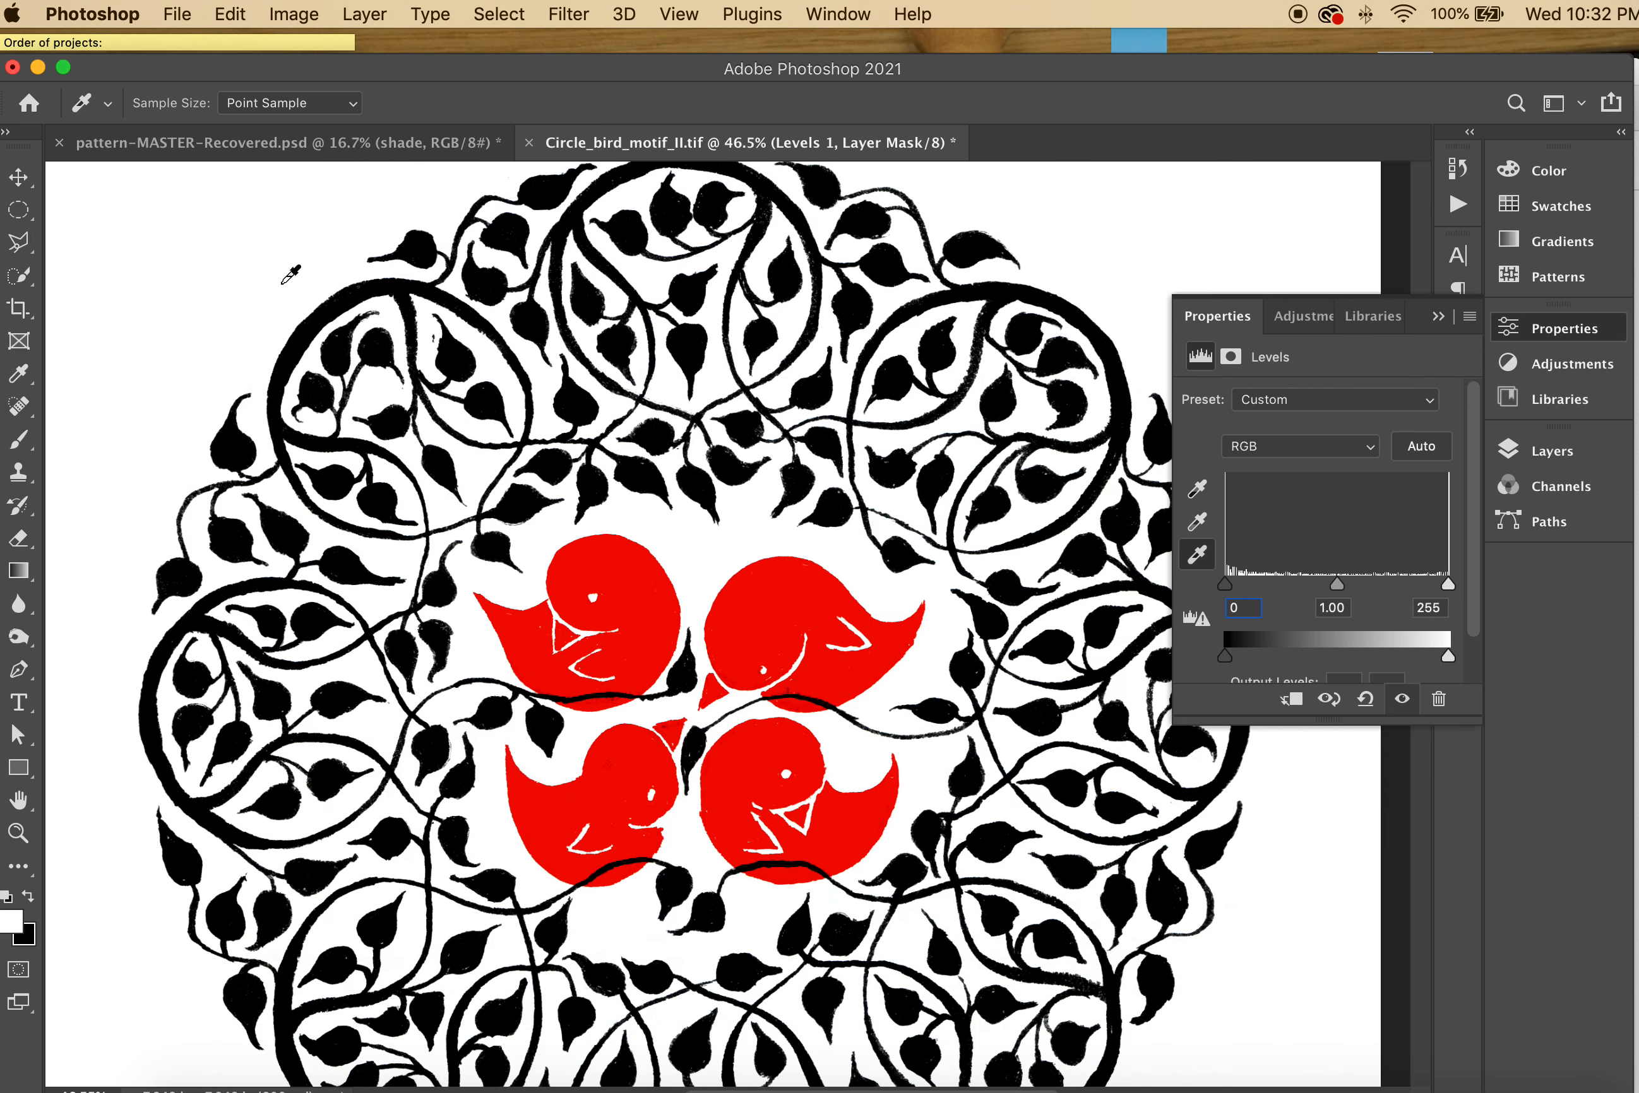
pyautogui.scroll(-1, 291, 274)
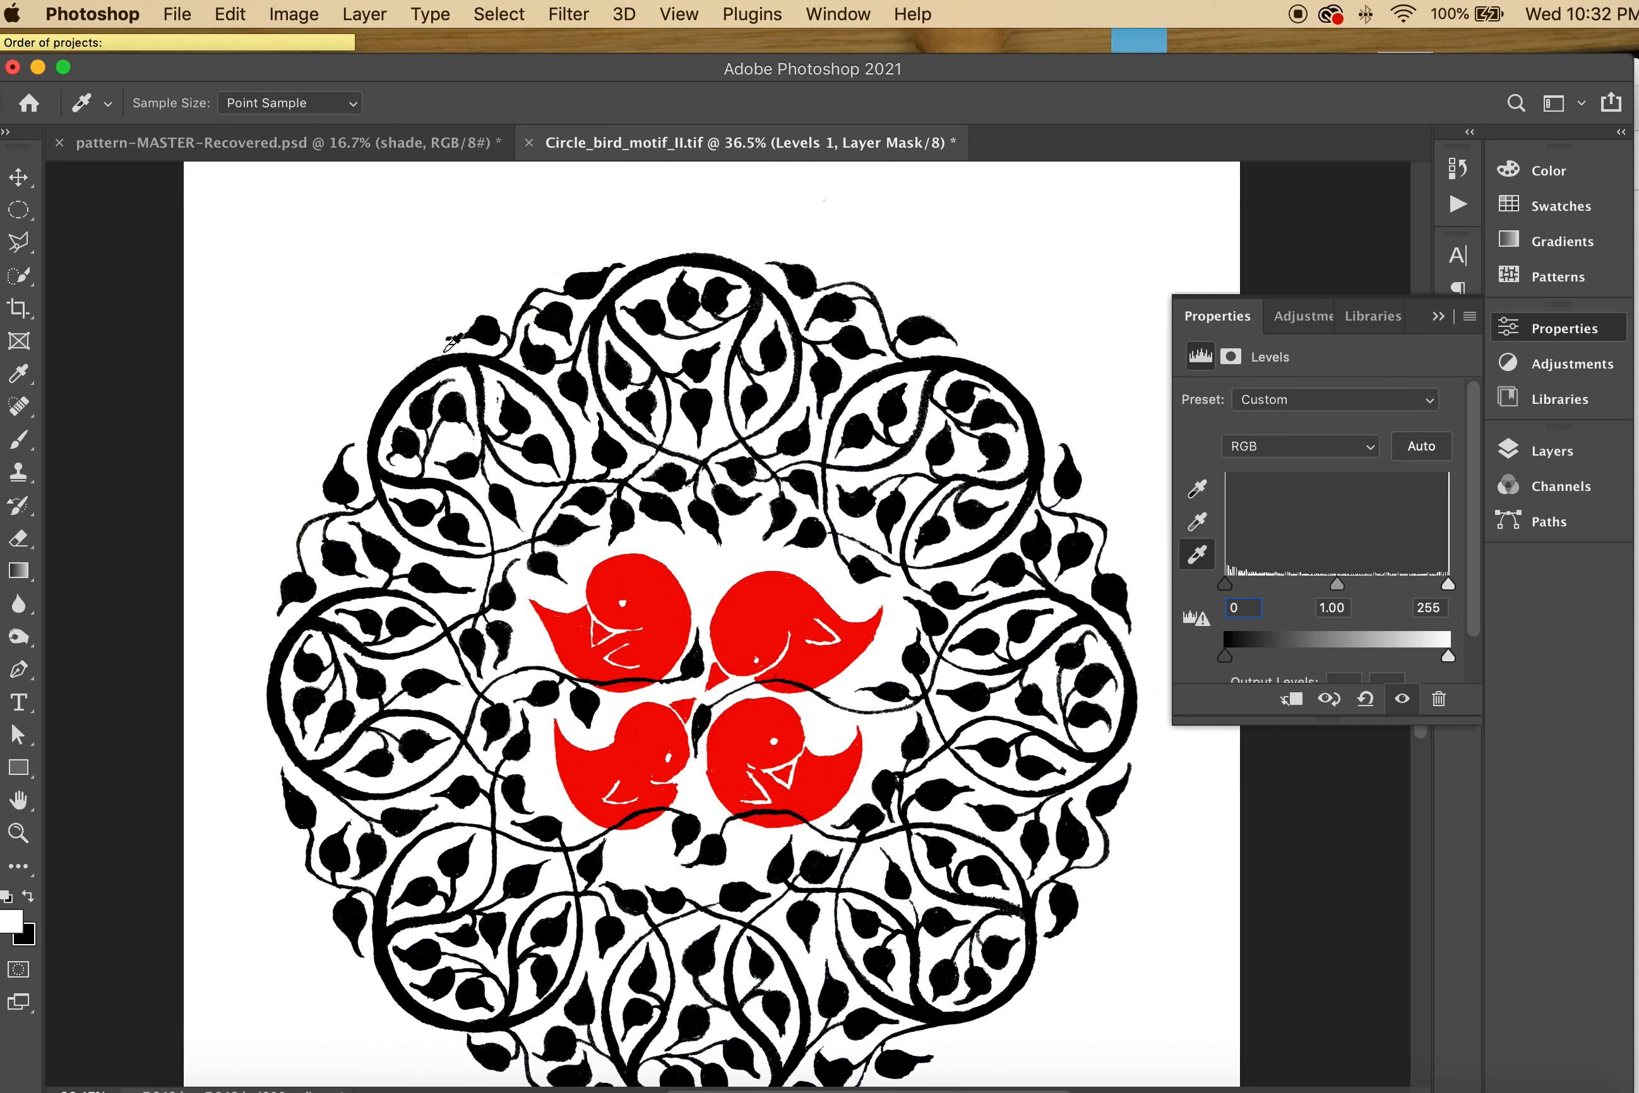
pyautogui.scroll(-2, 451, 343)
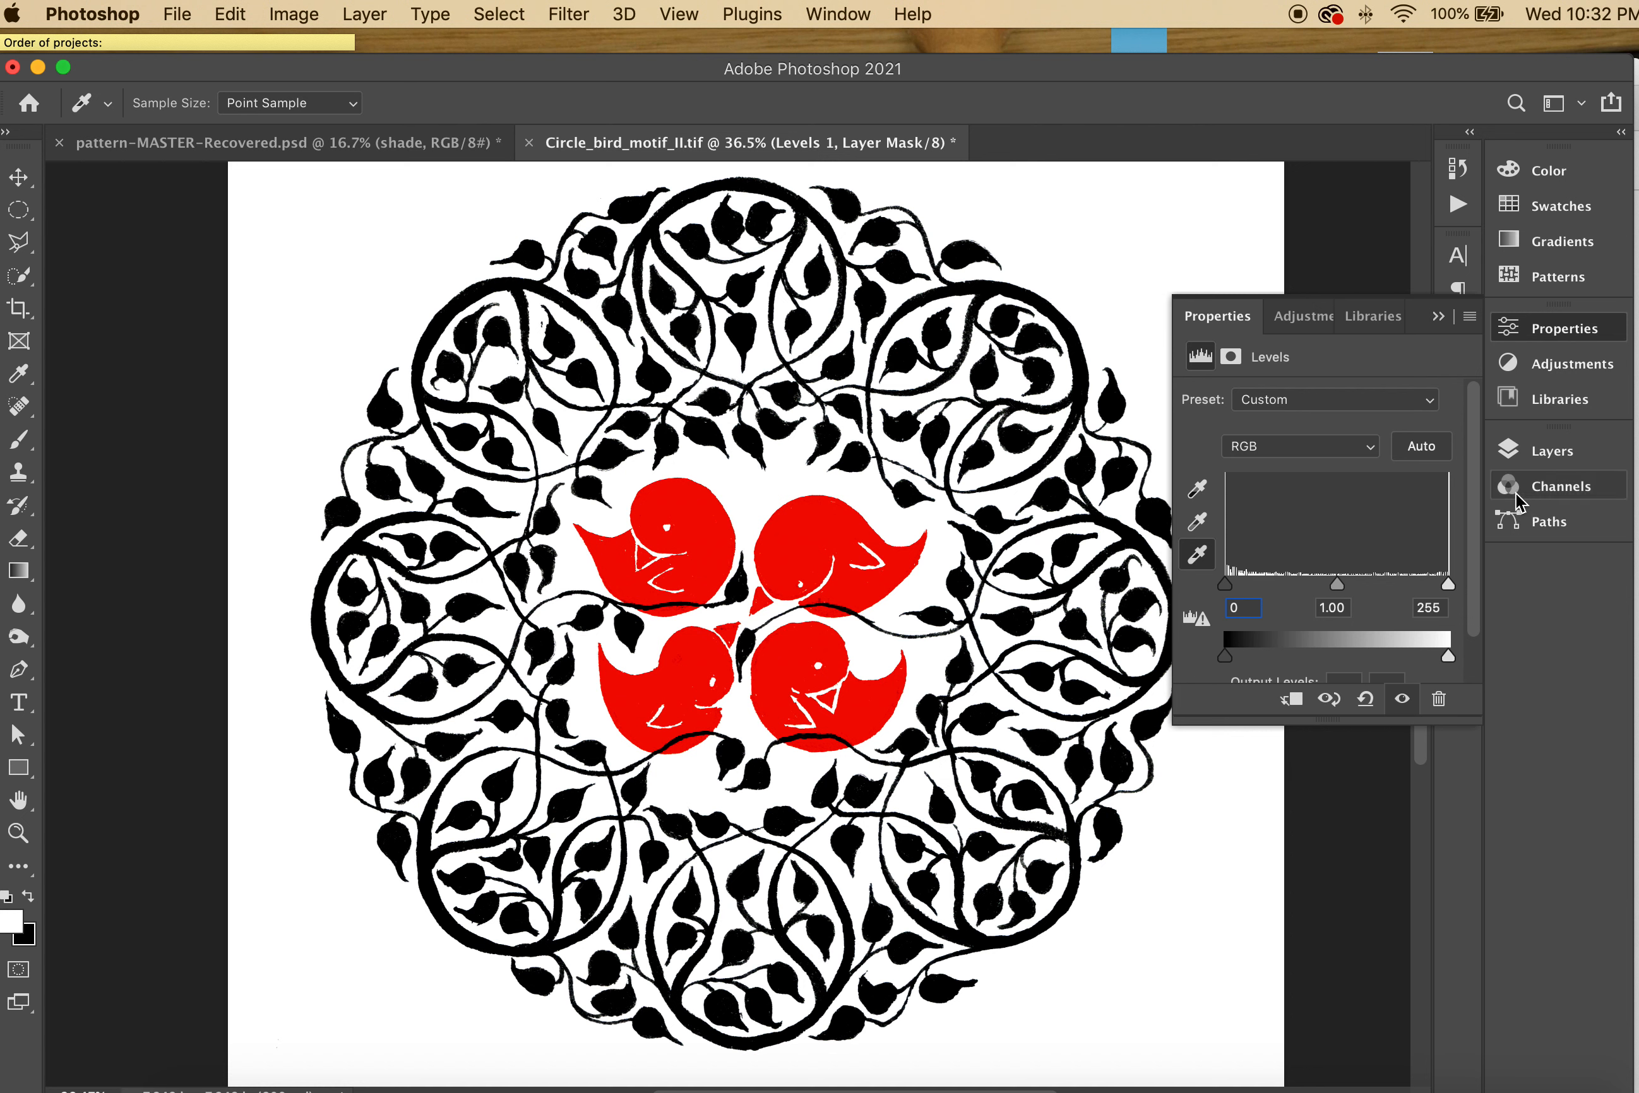
# Step: Compare the artwork before and after the Levels 1 adjustment by hiding and showing its layer
pyautogui.click(1527, 452)
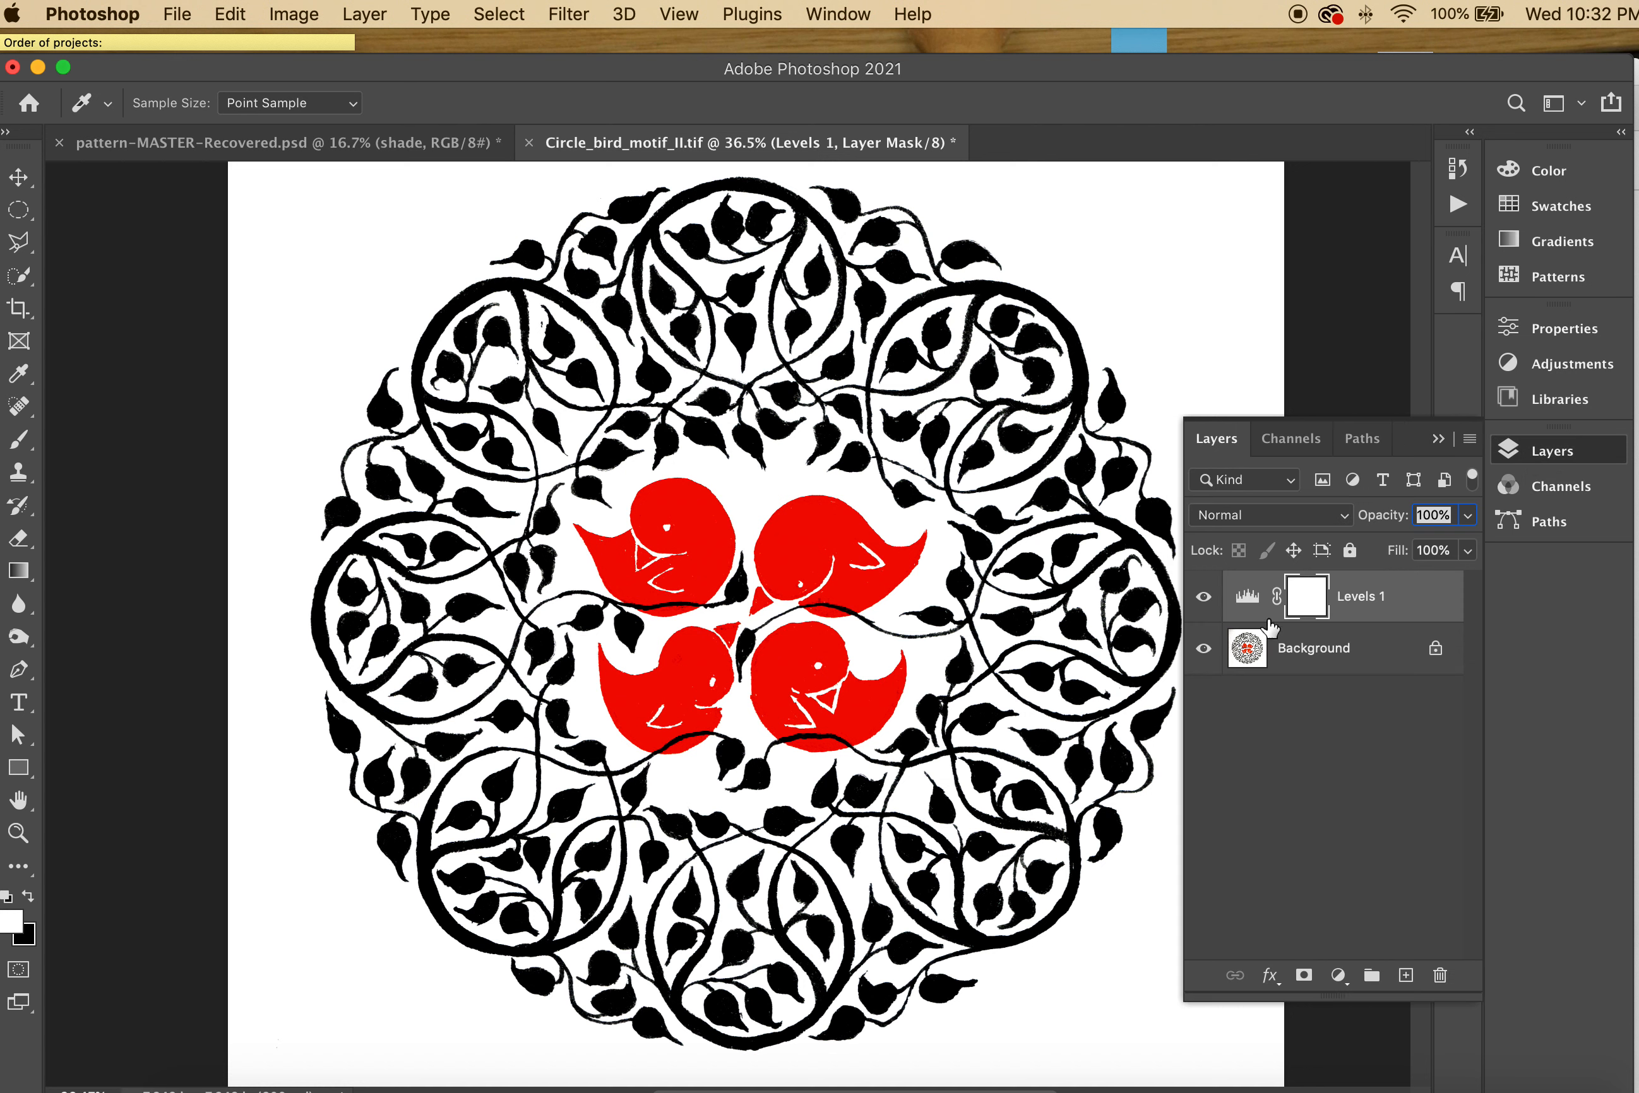
pyautogui.click(1205, 599)
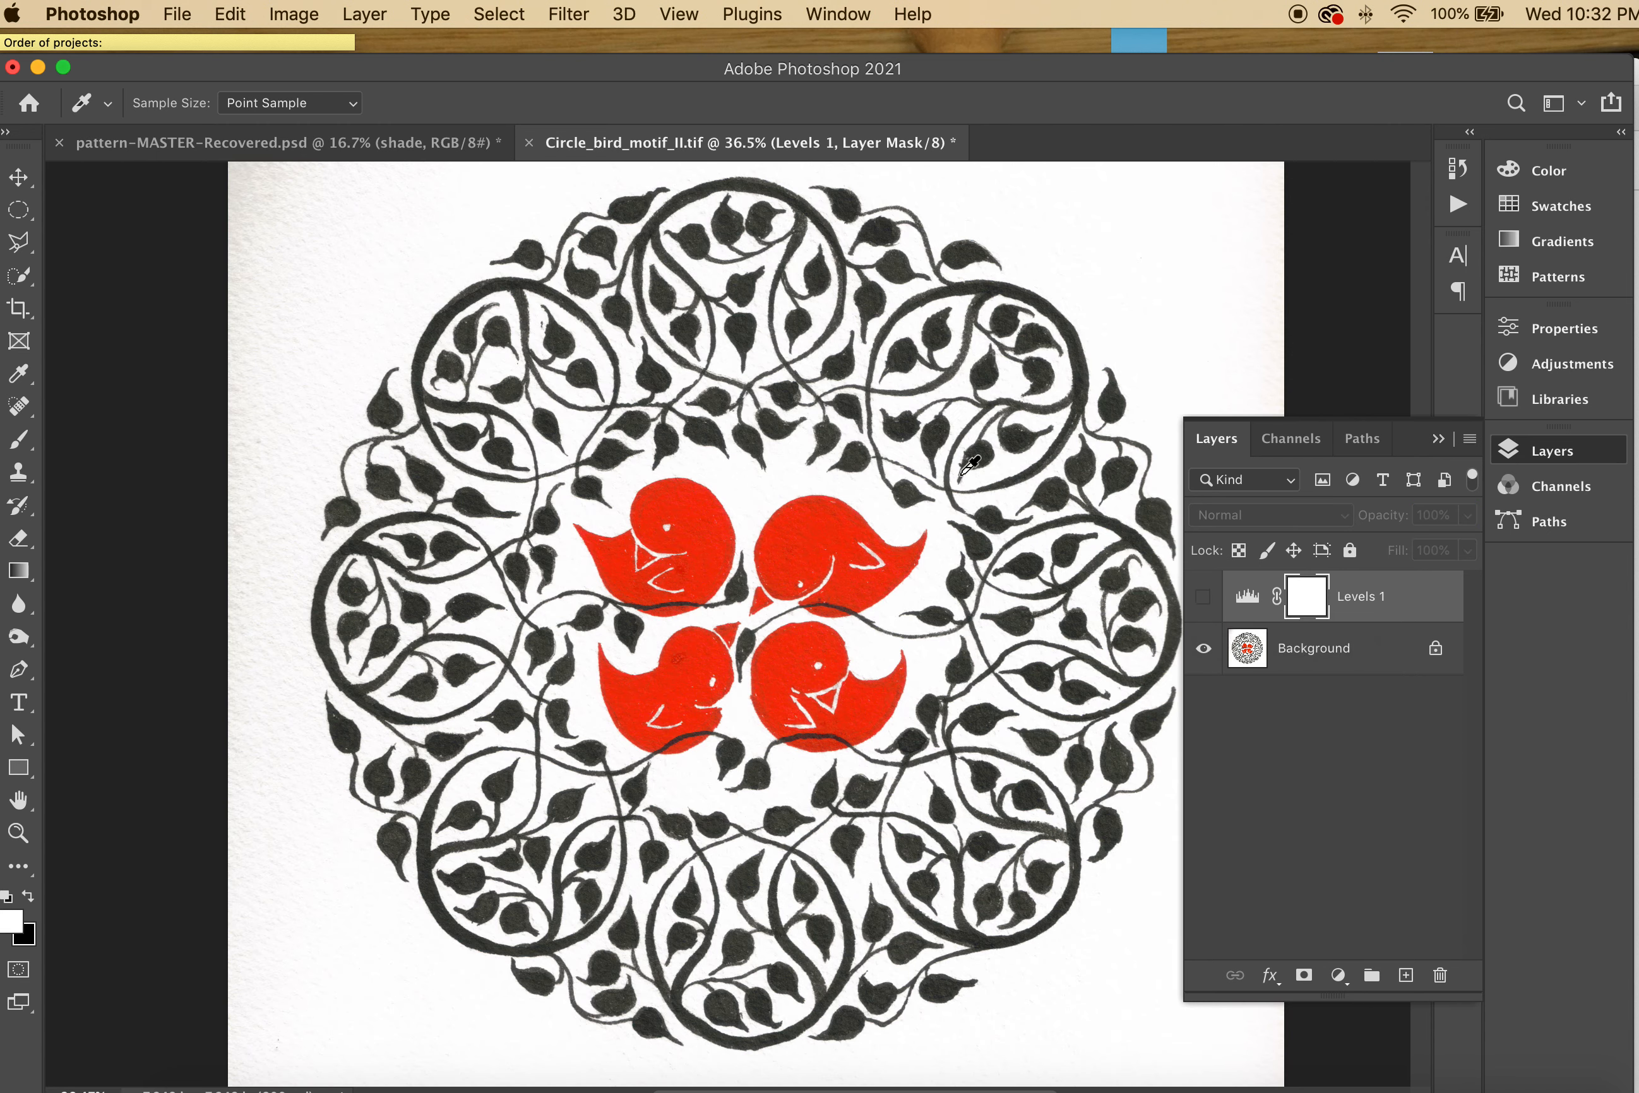
pyautogui.scroll(4, 962, 474)
pyautogui.click(1204, 598)
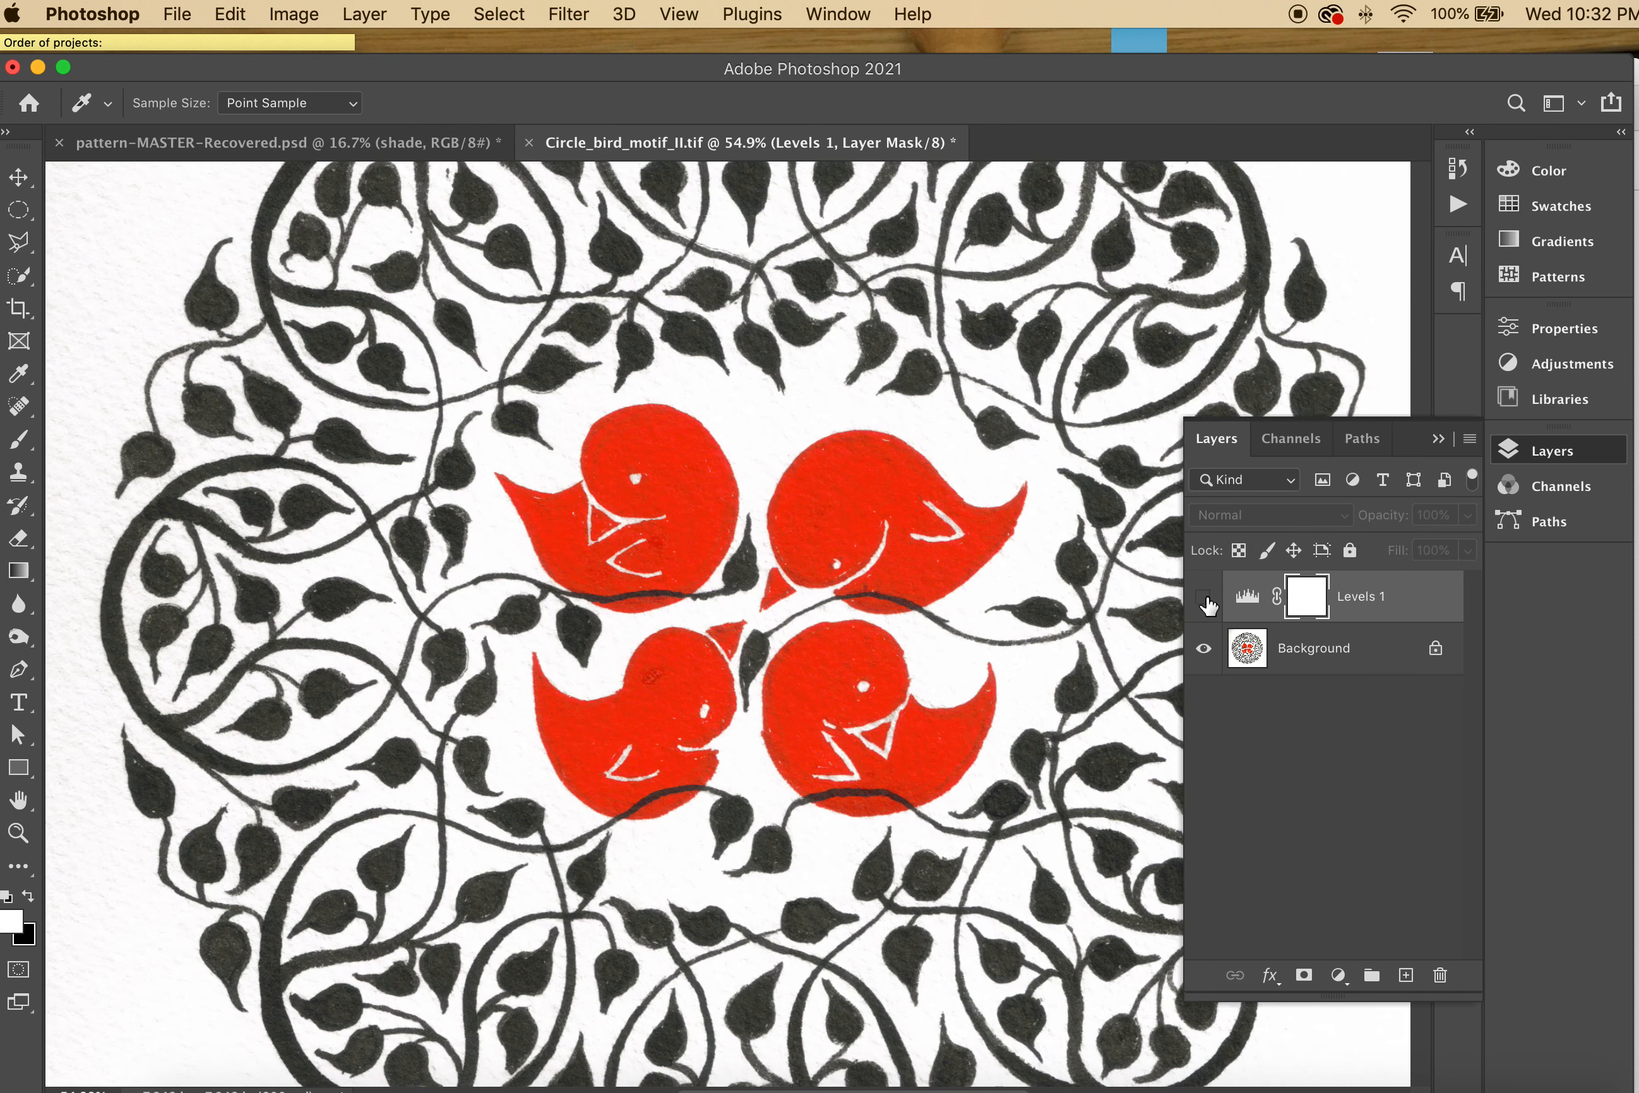
pyautogui.click(1204, 599)
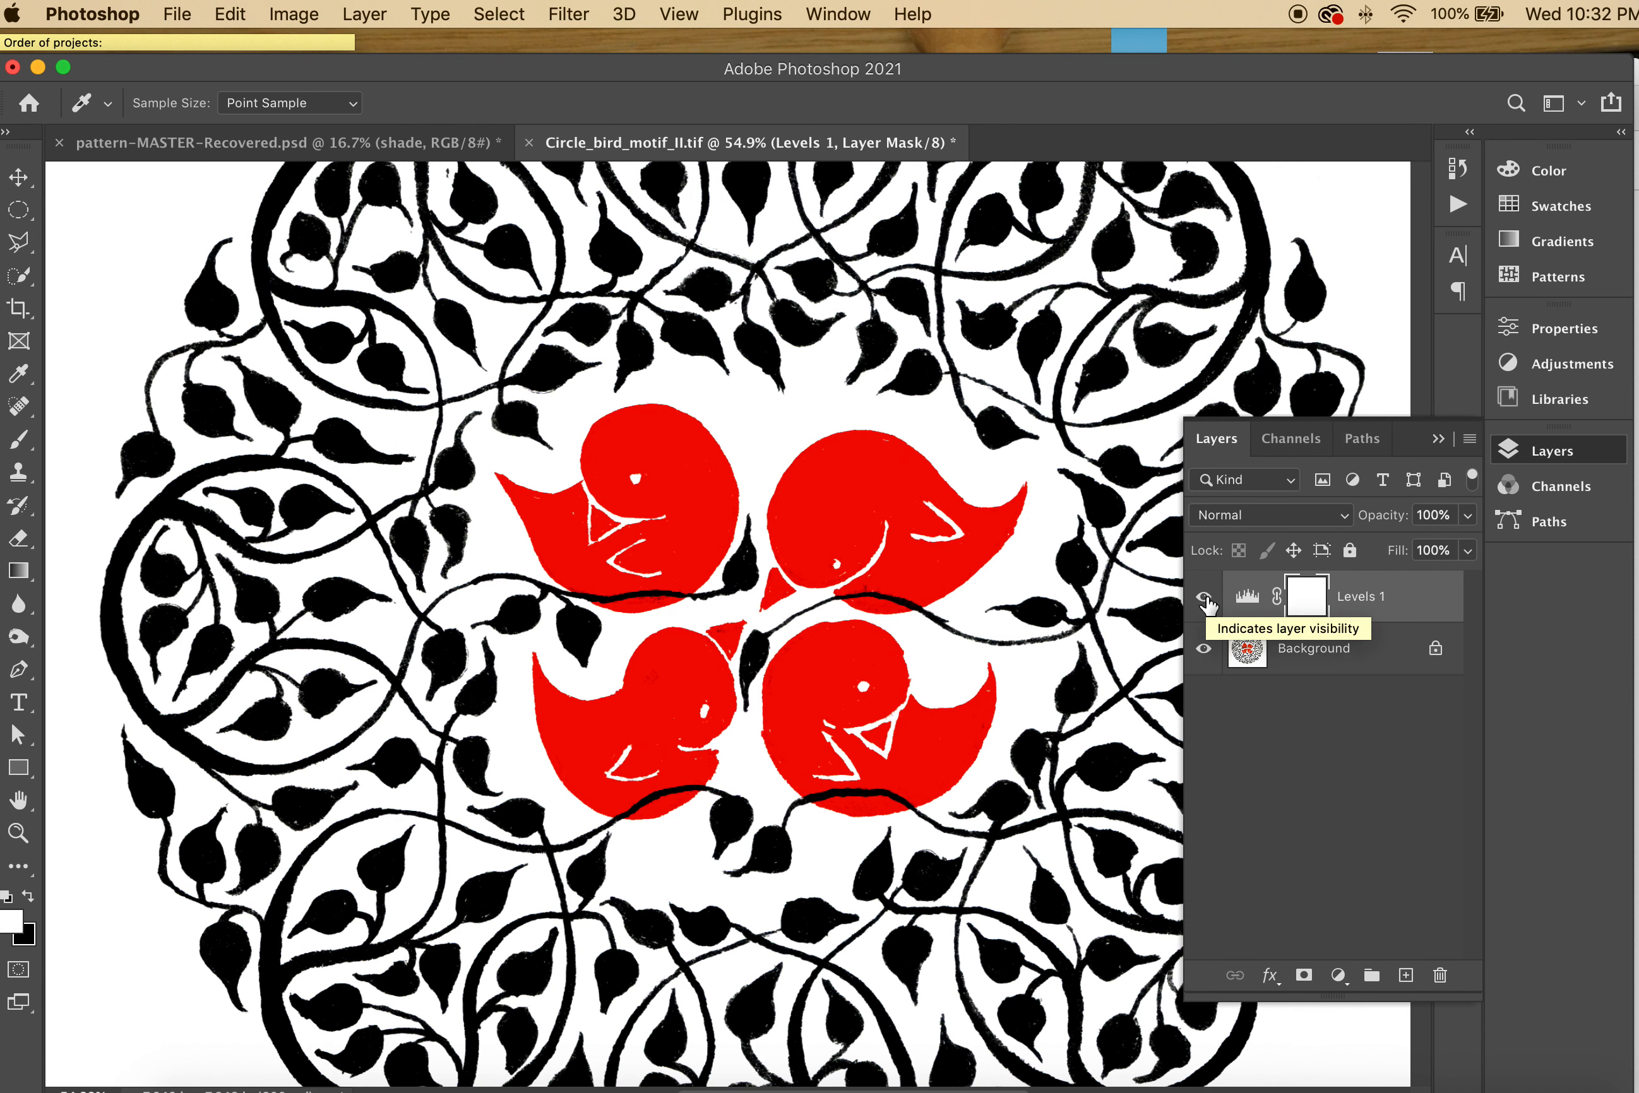
pyautogui.press('super+minus')
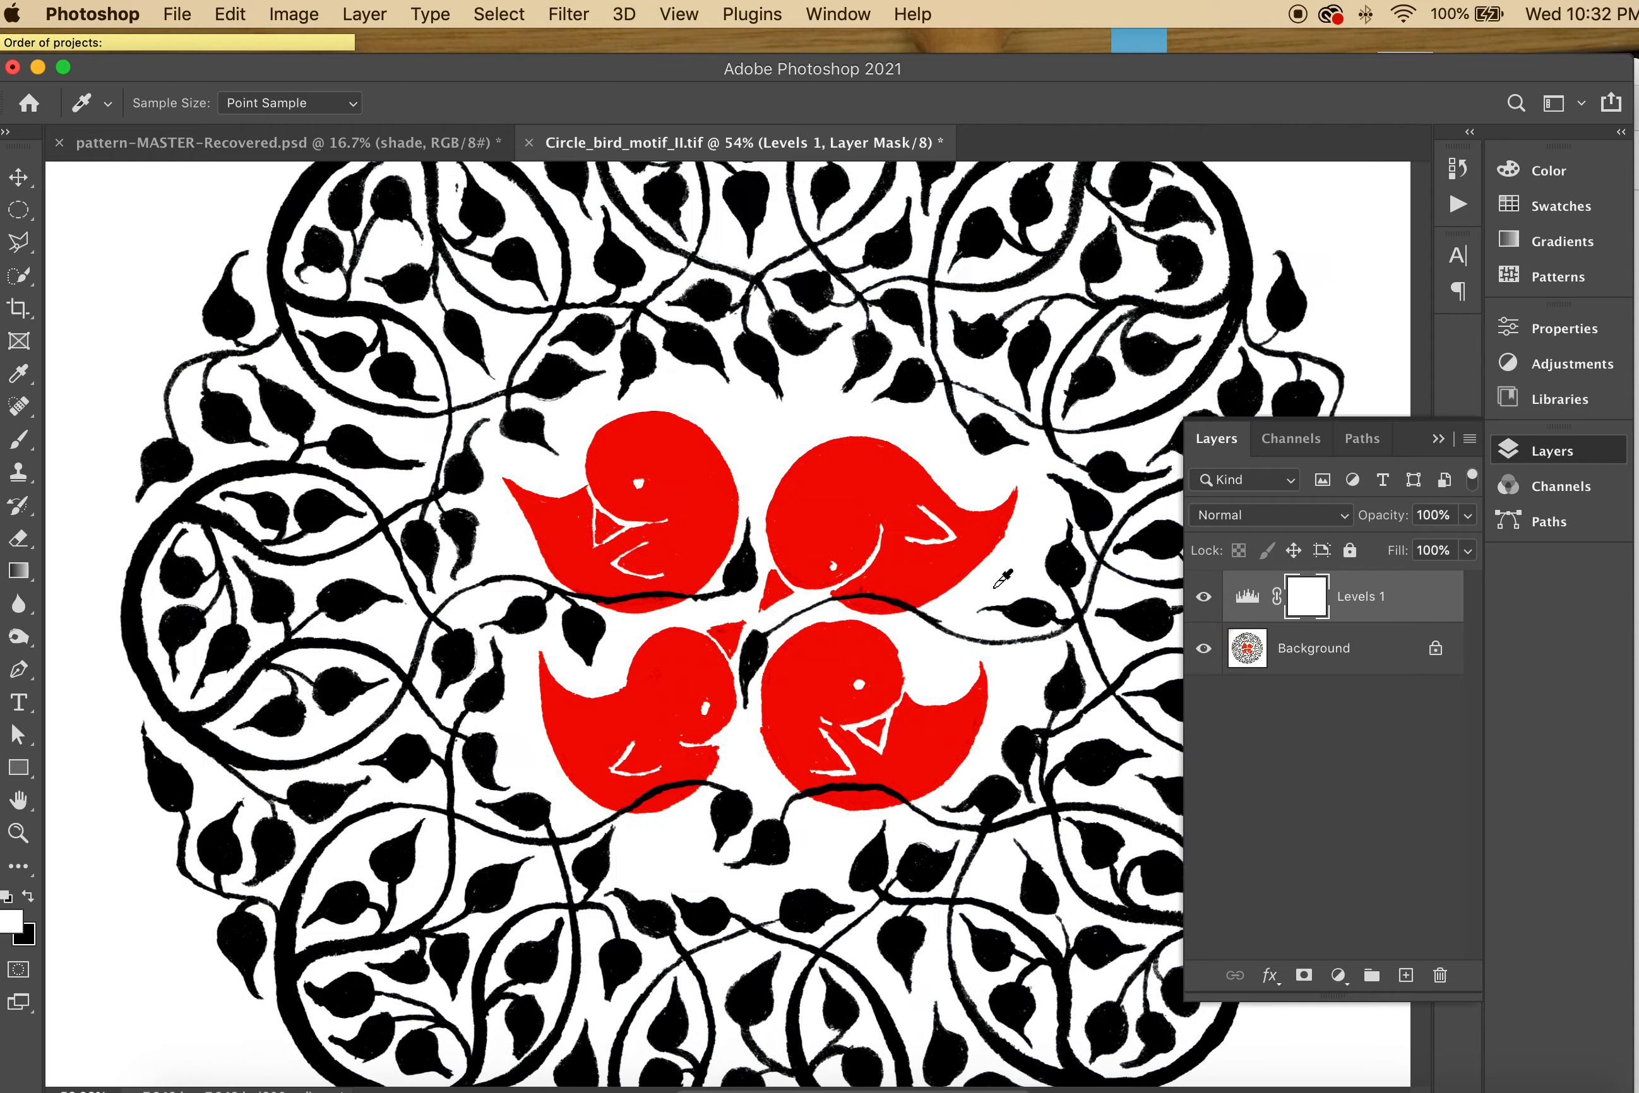
# Step: Review the Levels 1 settings and compare the full motif once more with the adjustment hidden and shown
pyautogui.doubleClick(1246, 597)
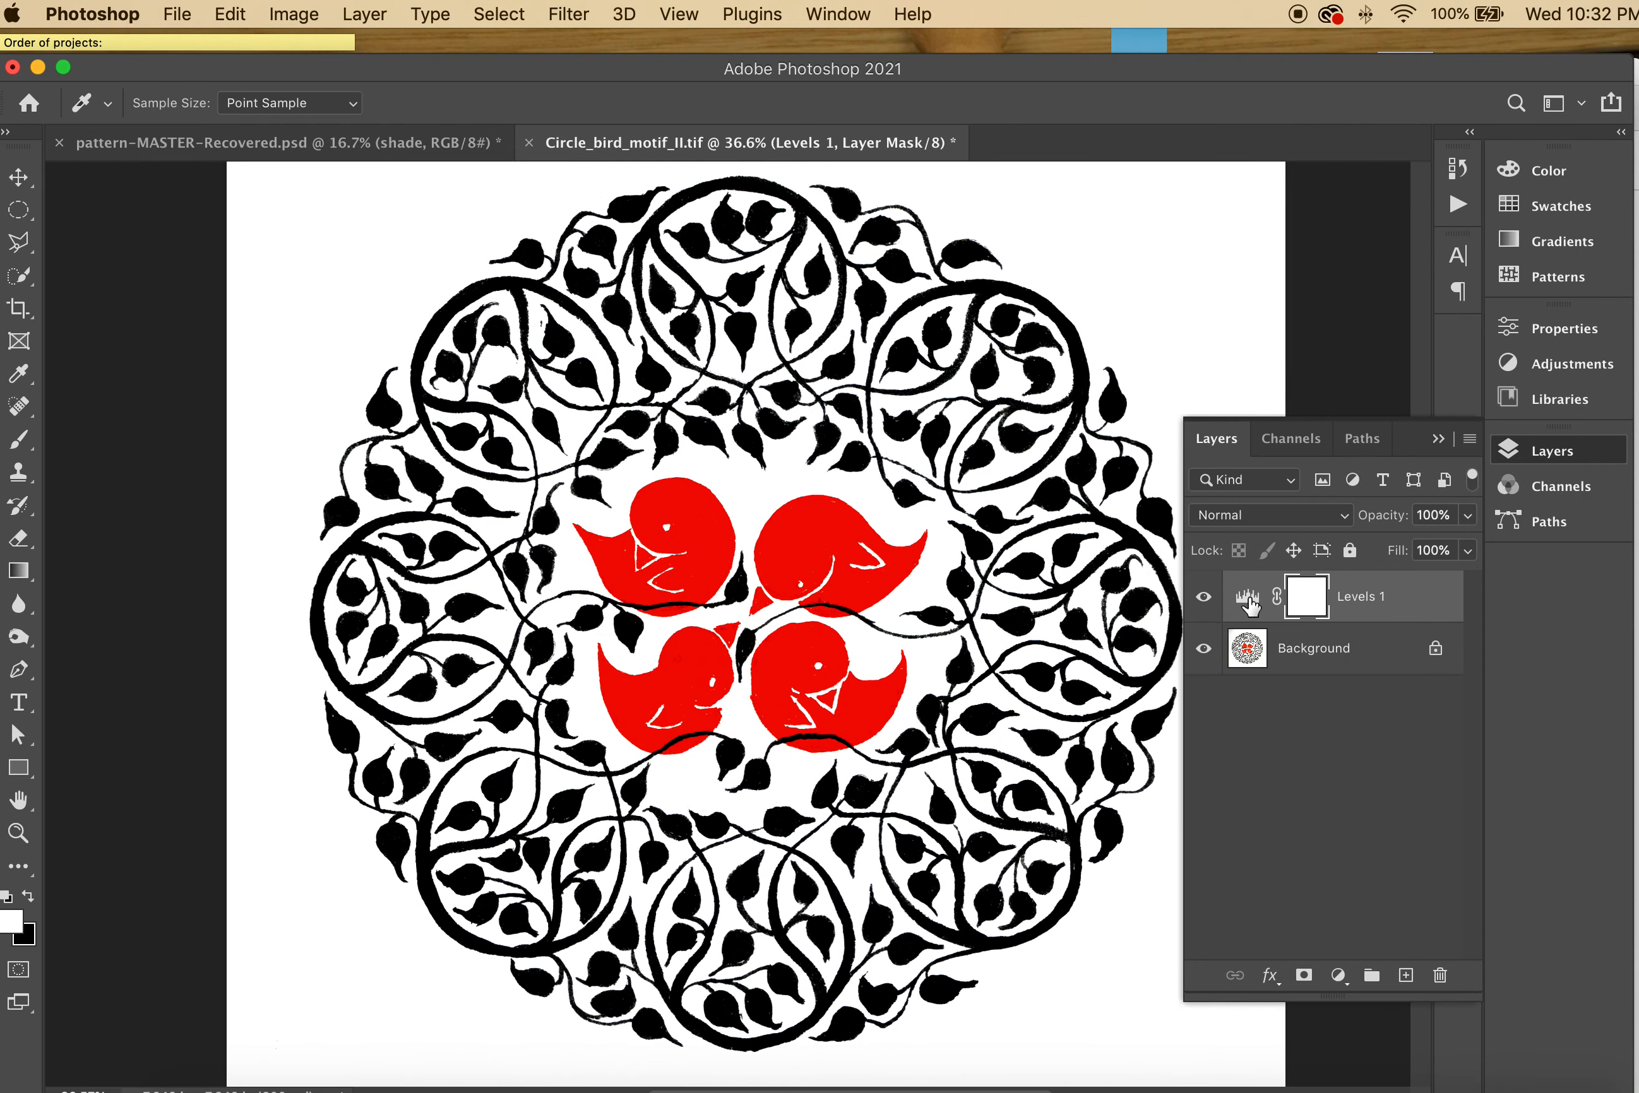
pyautogui.press('v')
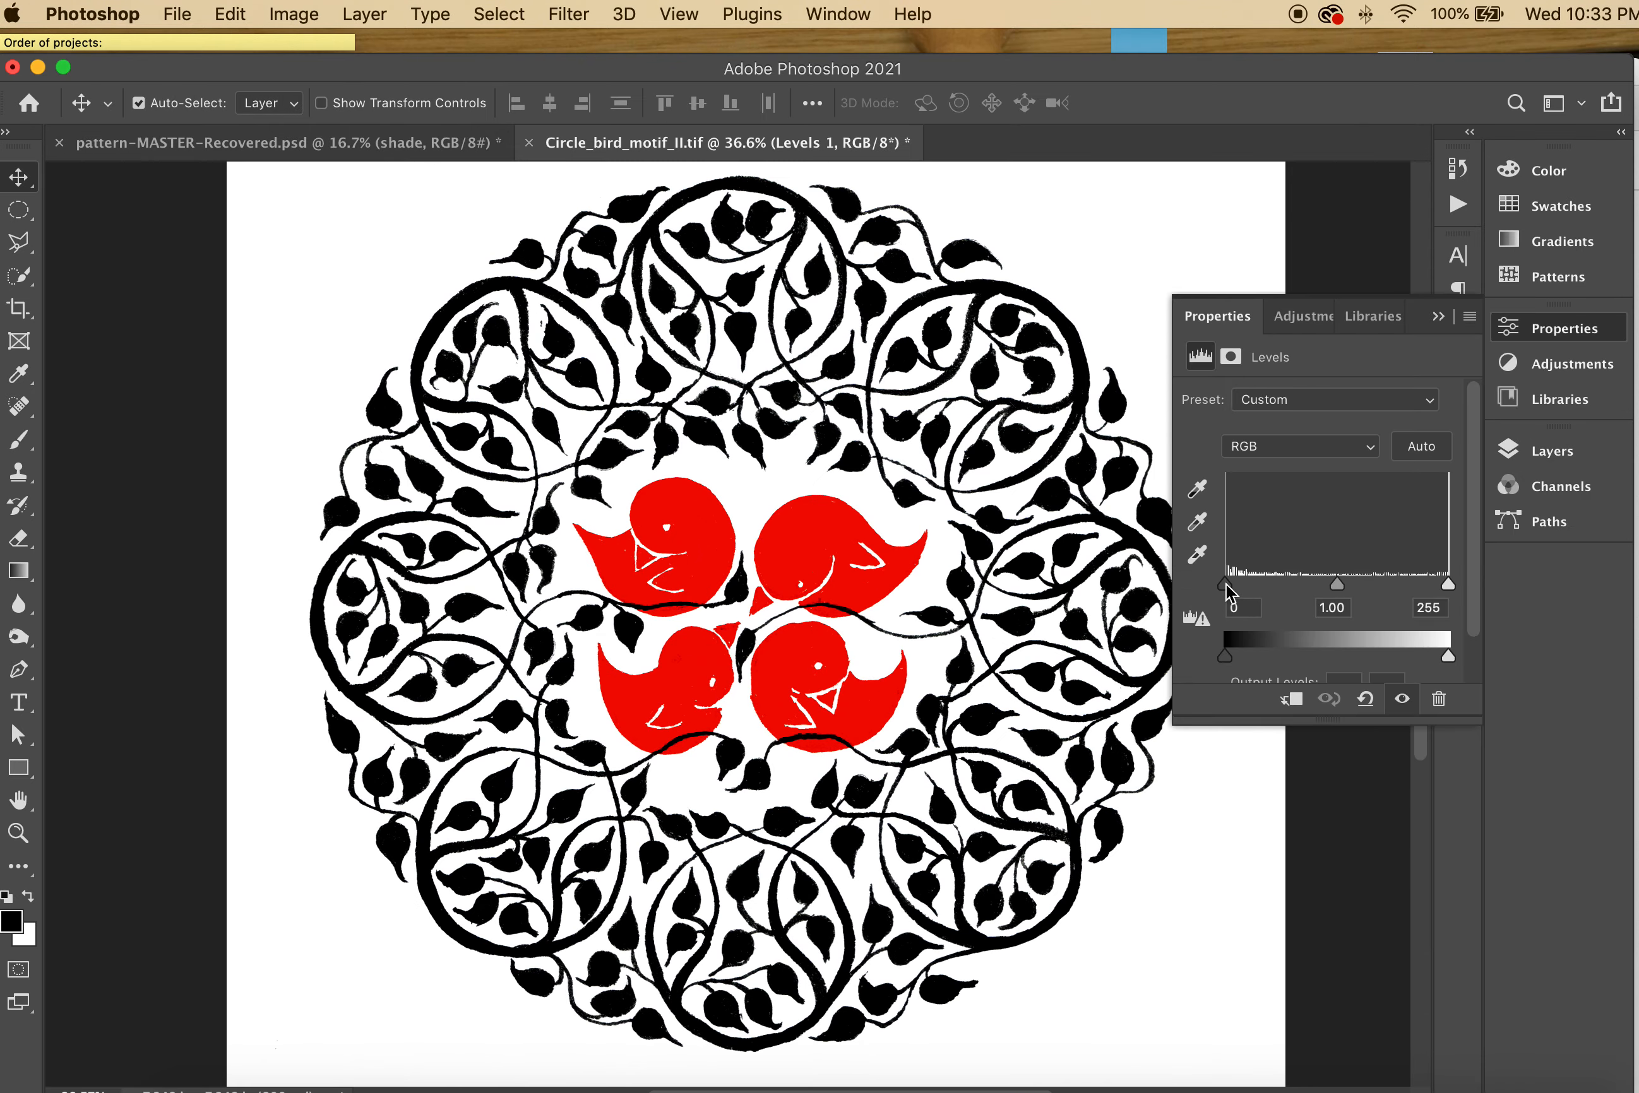
pyautogui.click(1198, 490)
pyautogui.click(1439, 321)
pyautogui.click(1560, 452)
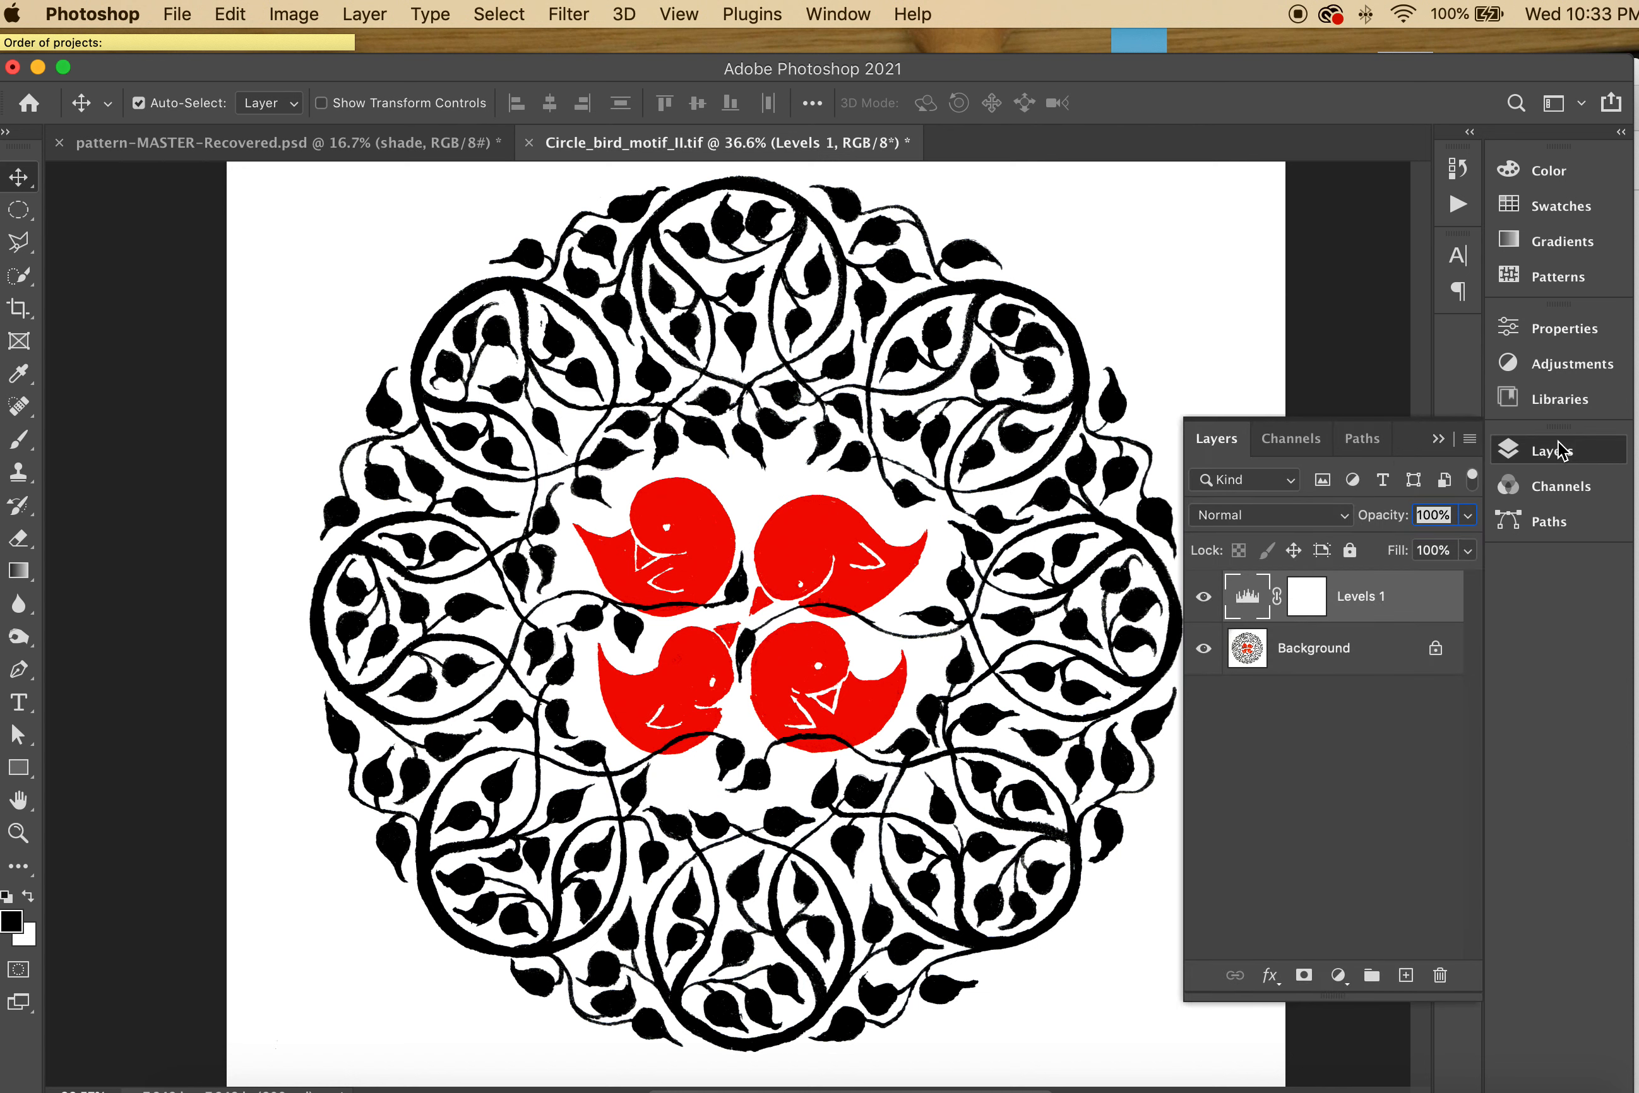
pyautogui.click(1203, 597)
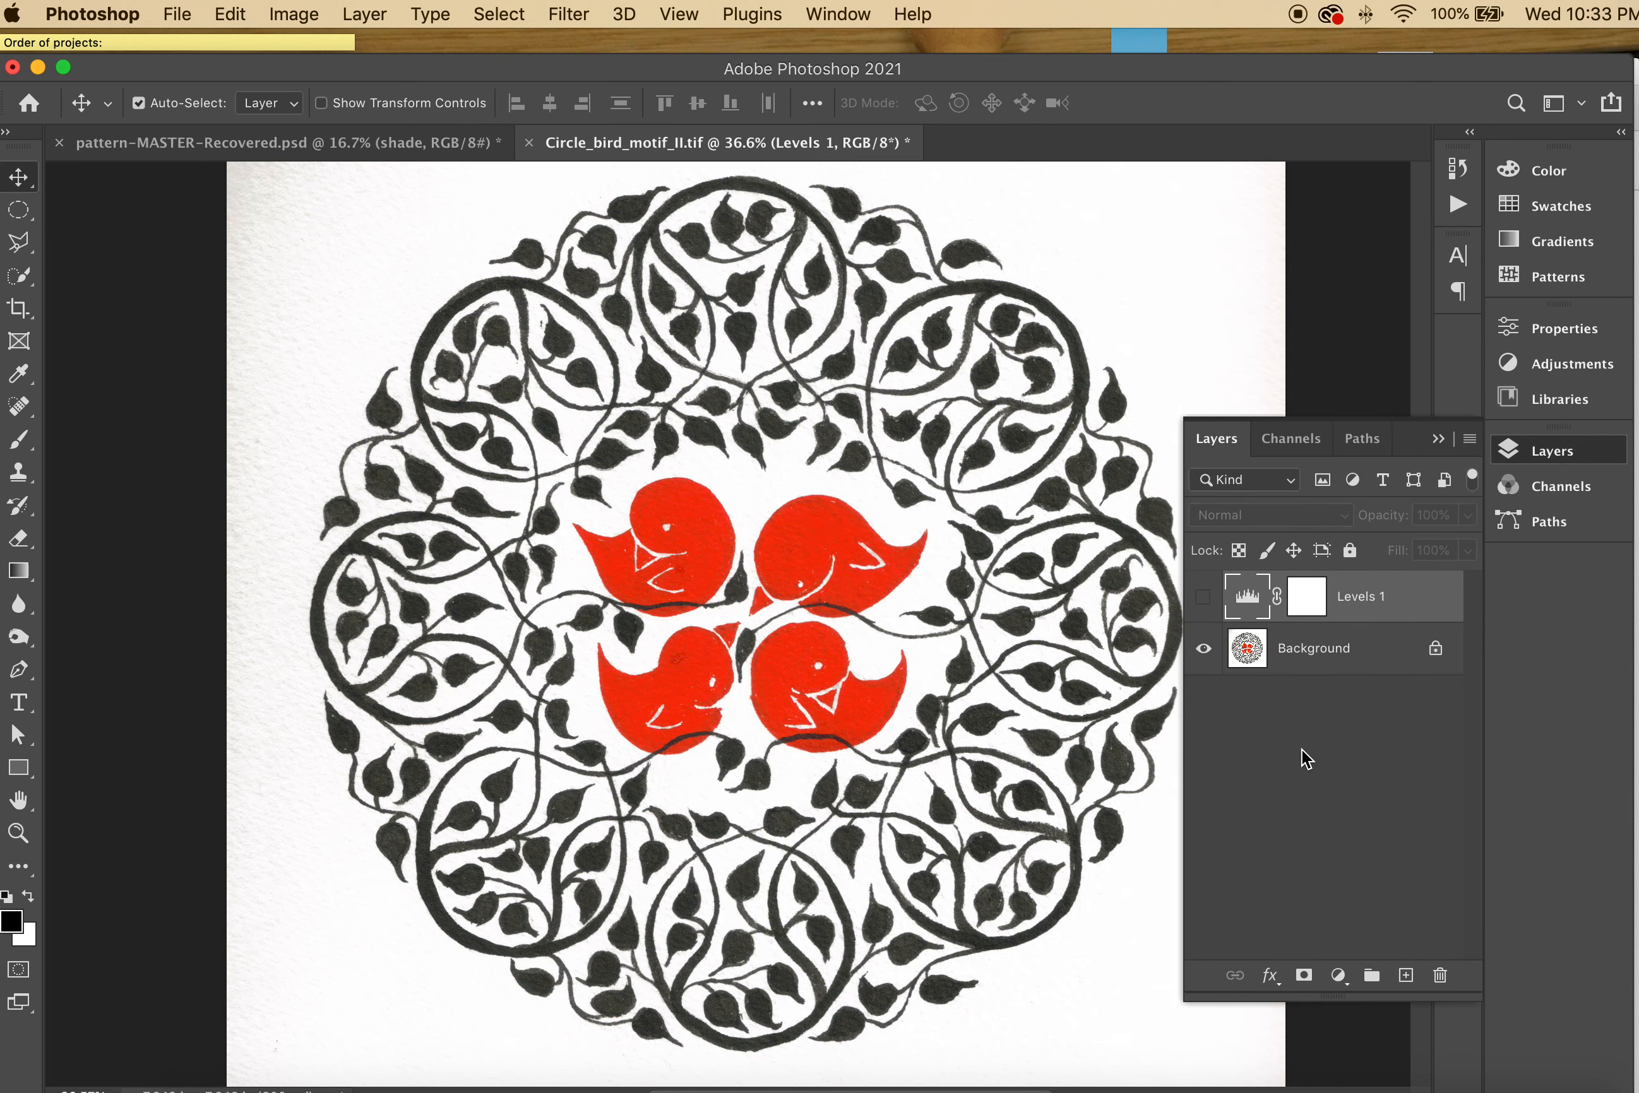
pyautogui.click(1203, 596)
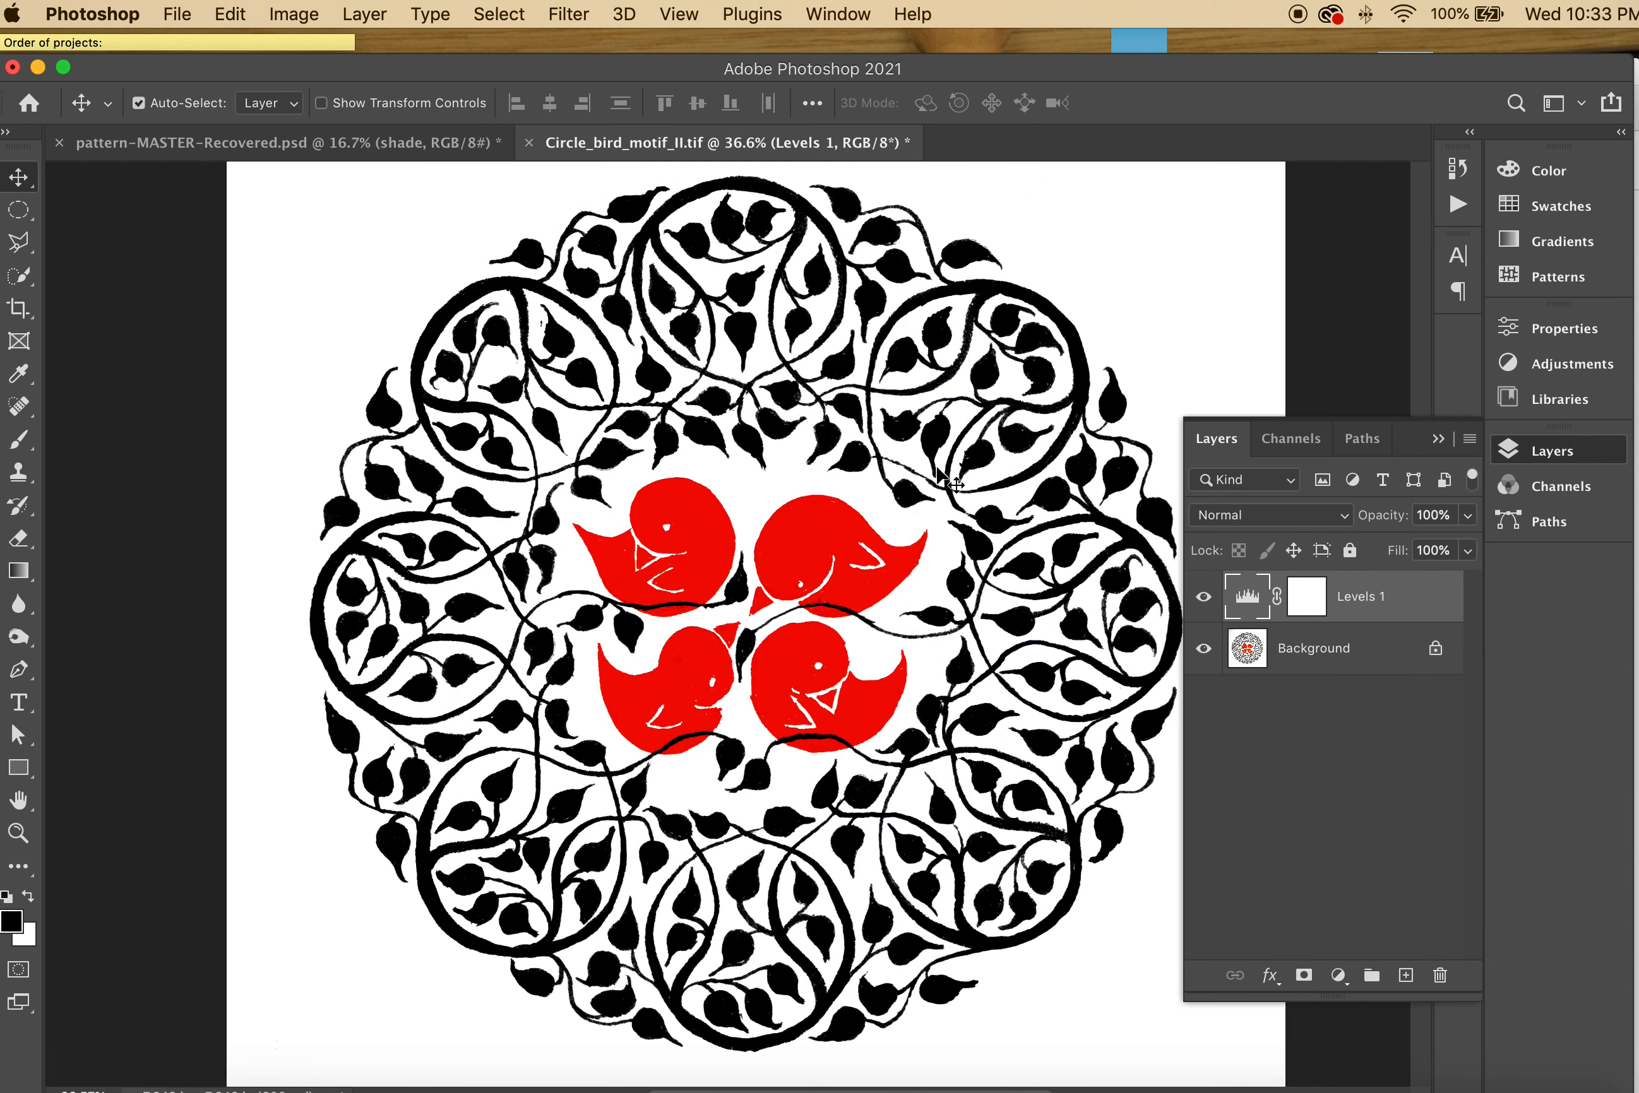
# Step: Inspect the vines and leaves around the birds up close for stray marks that need manual cleanup
pyautogui.scroll(5, 953, 492)
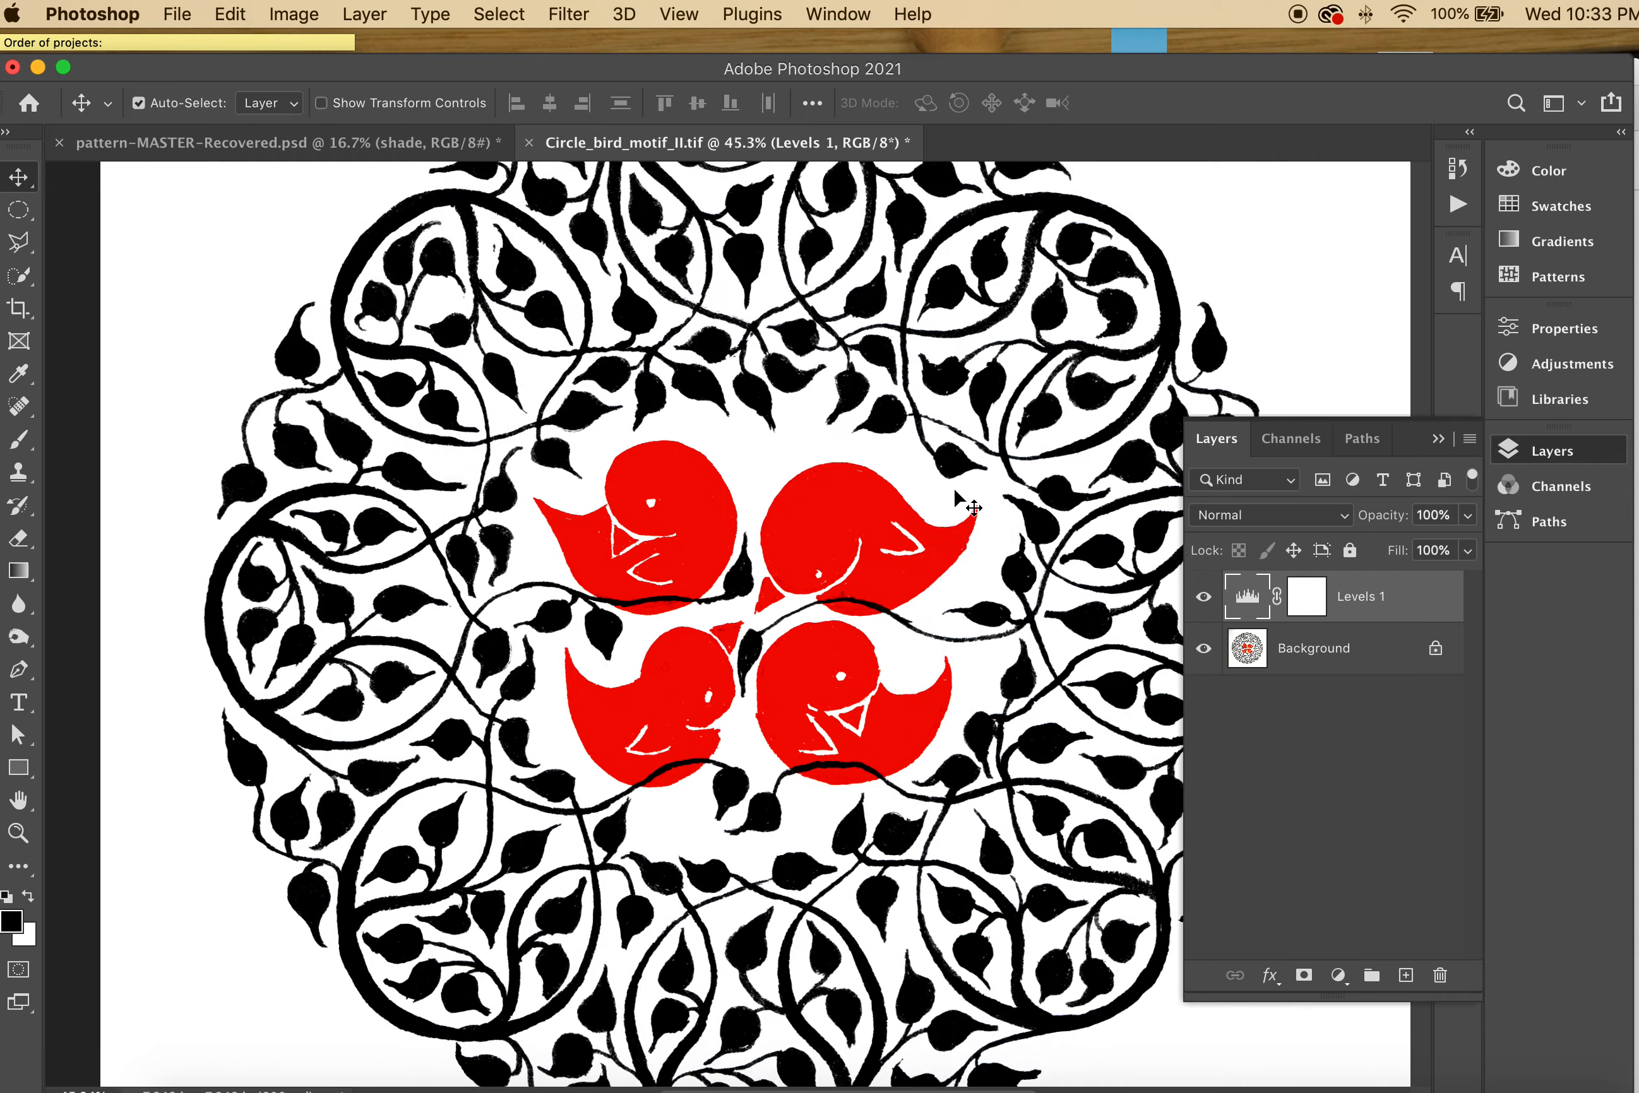
pyautogui.scroll(-3, 954, 492)
pyautogui.scroll(2, 954, 491)
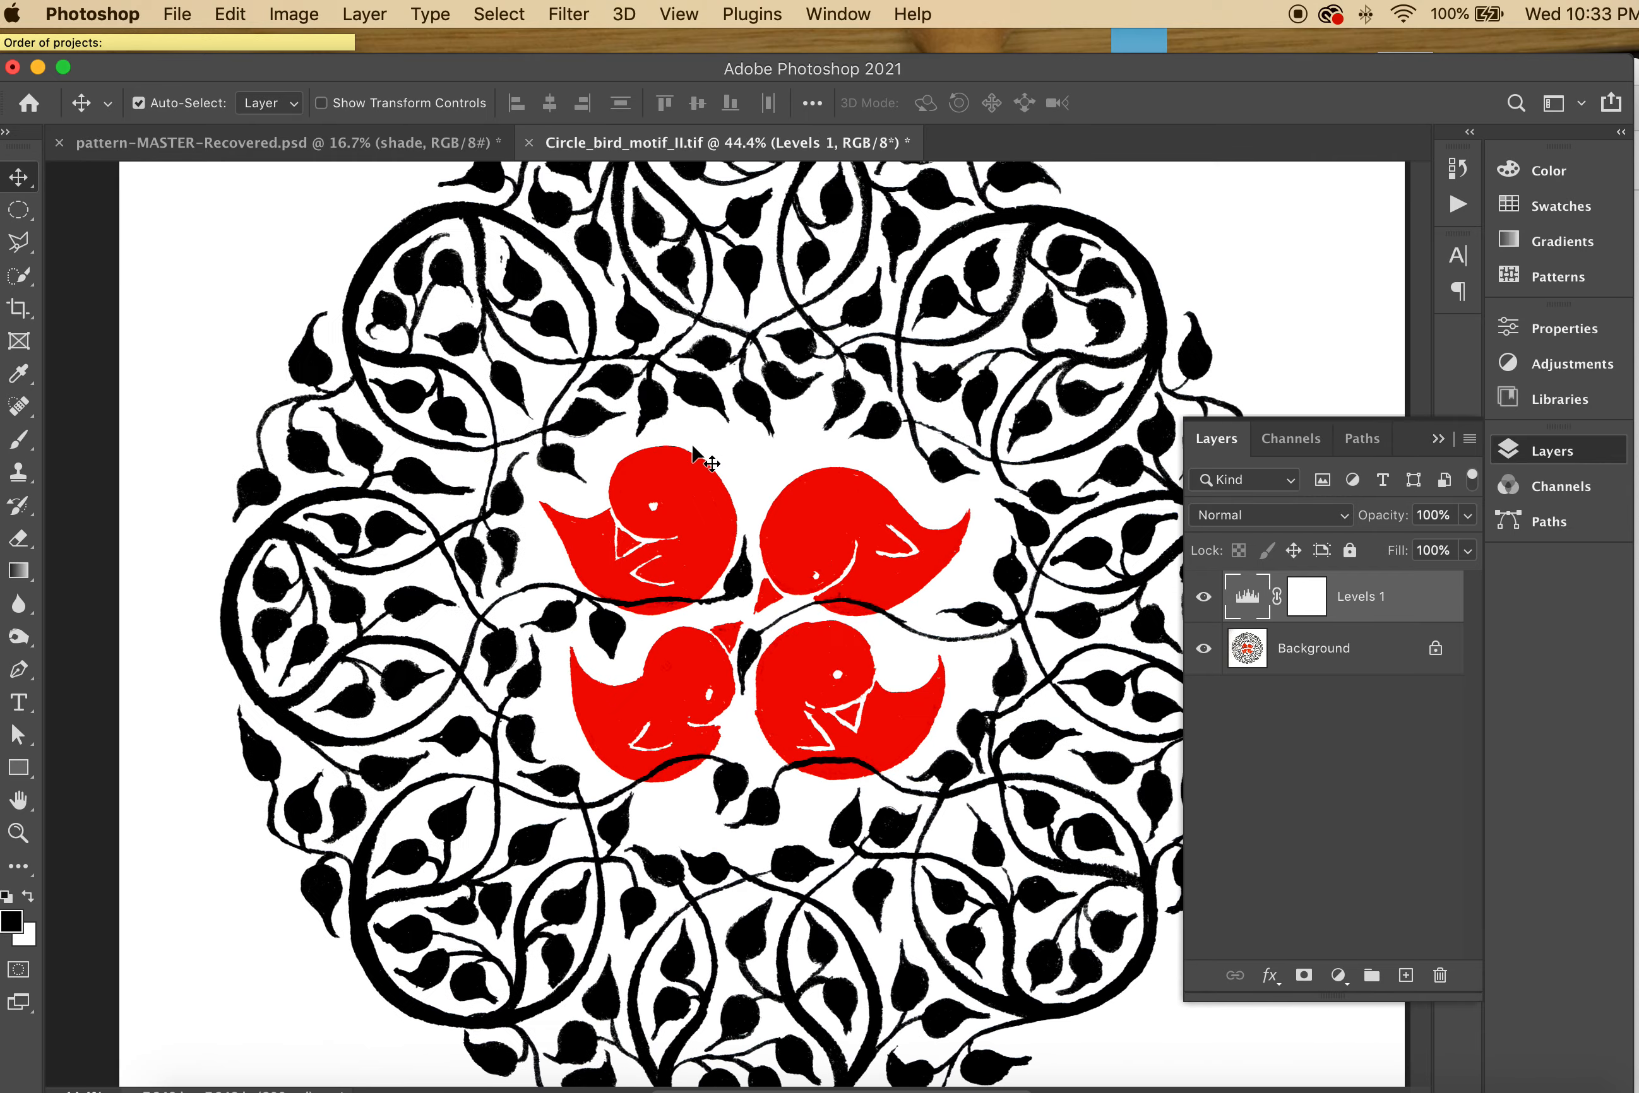
pyautogui.hscroll(-2, 552, 303)
pyautogui.hscroll(-2, 552, 303)
pyautogui.hscroll(4, 553, 303)
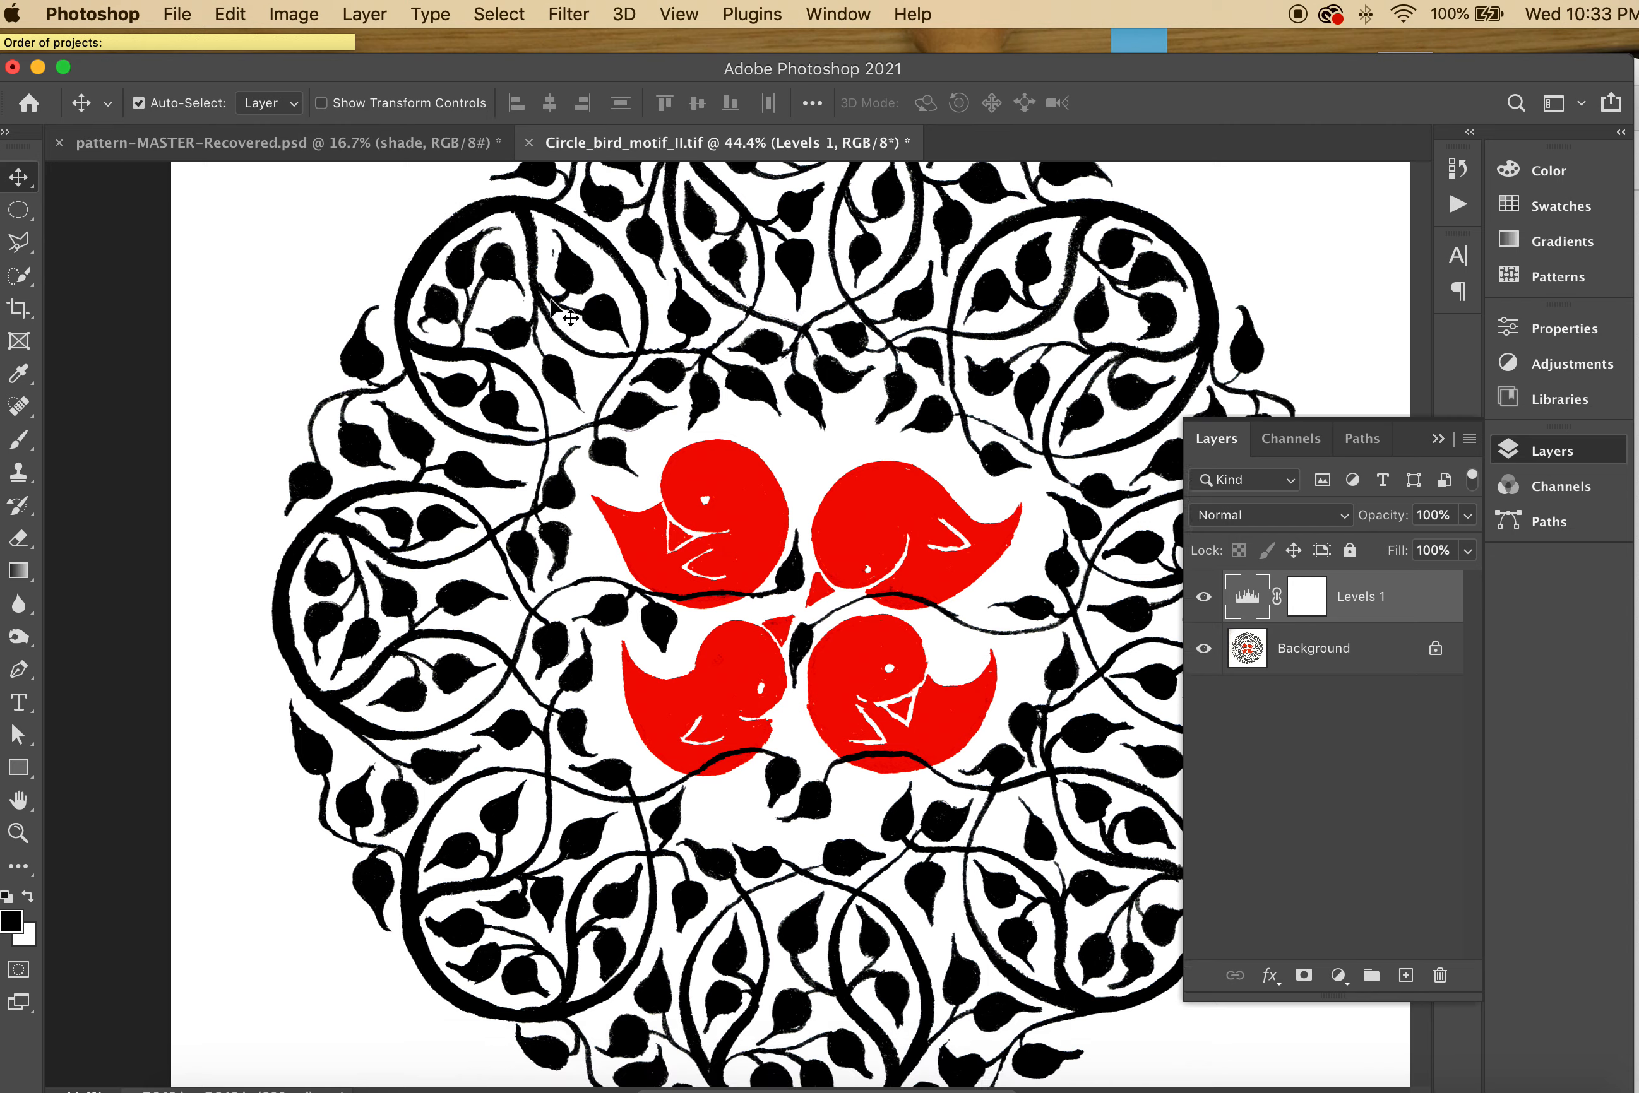
pyautogui.scroll(-5, 552, 303)
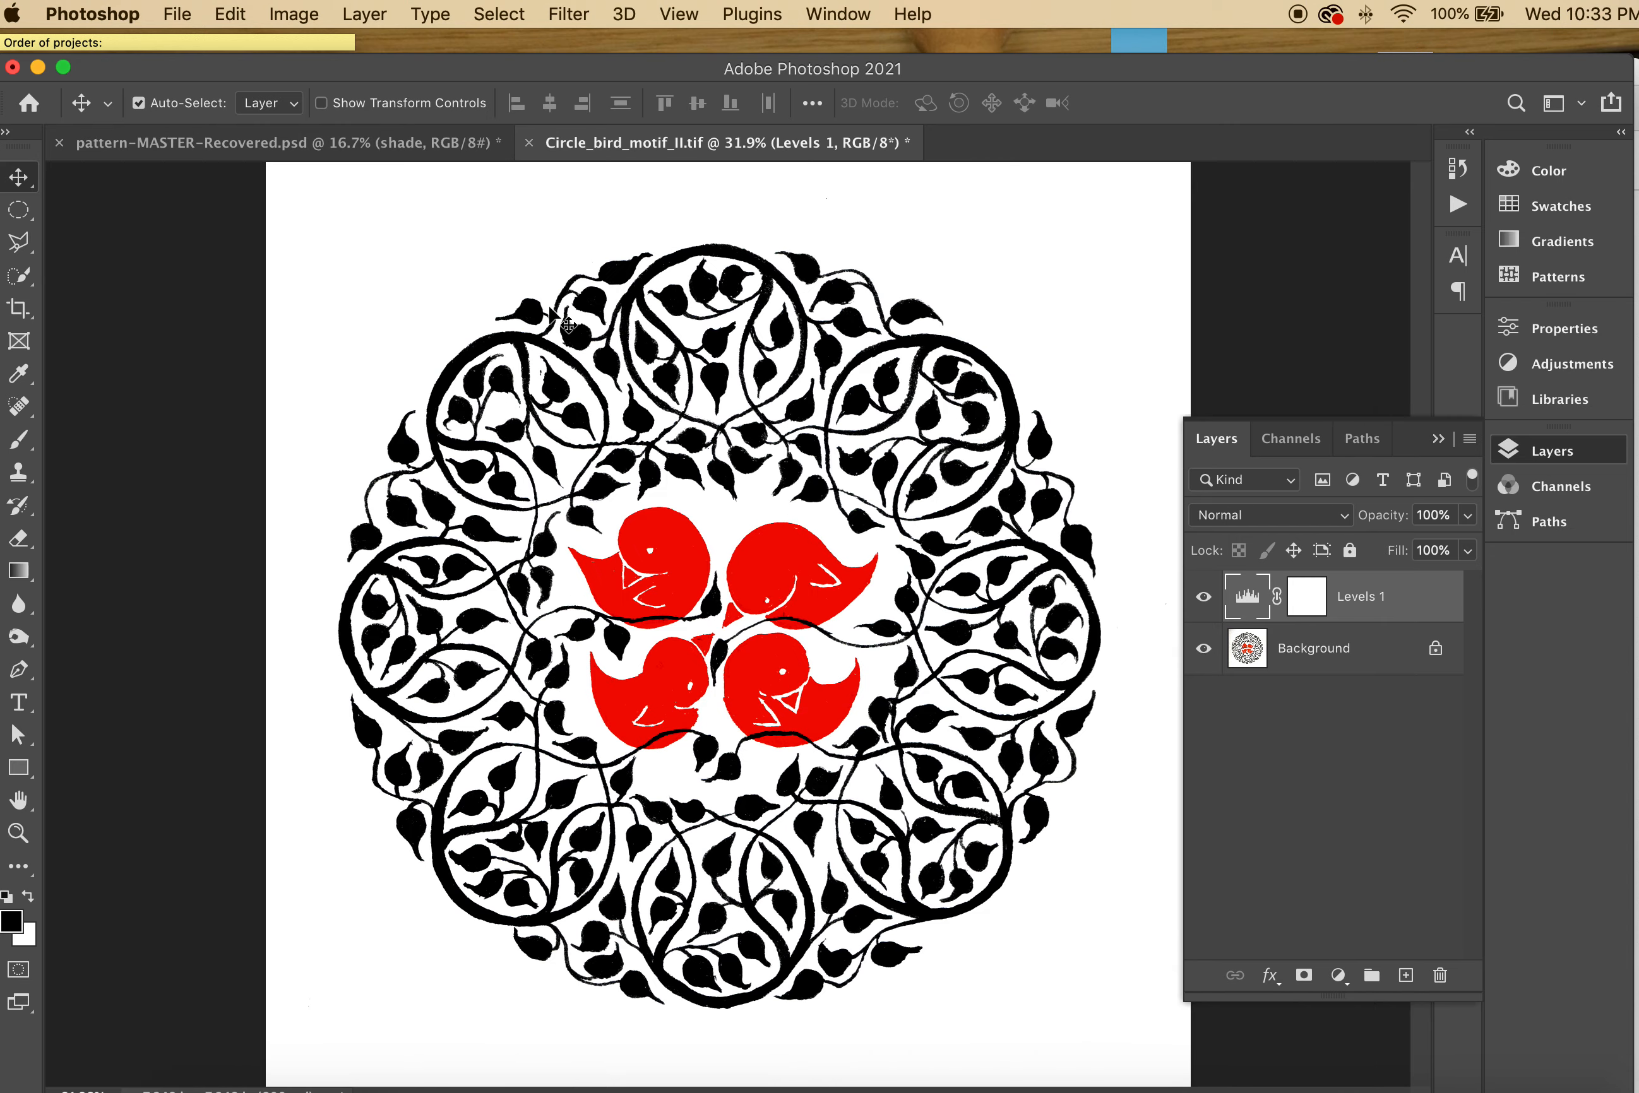
pyautogui.scroll(2, 551, 311)
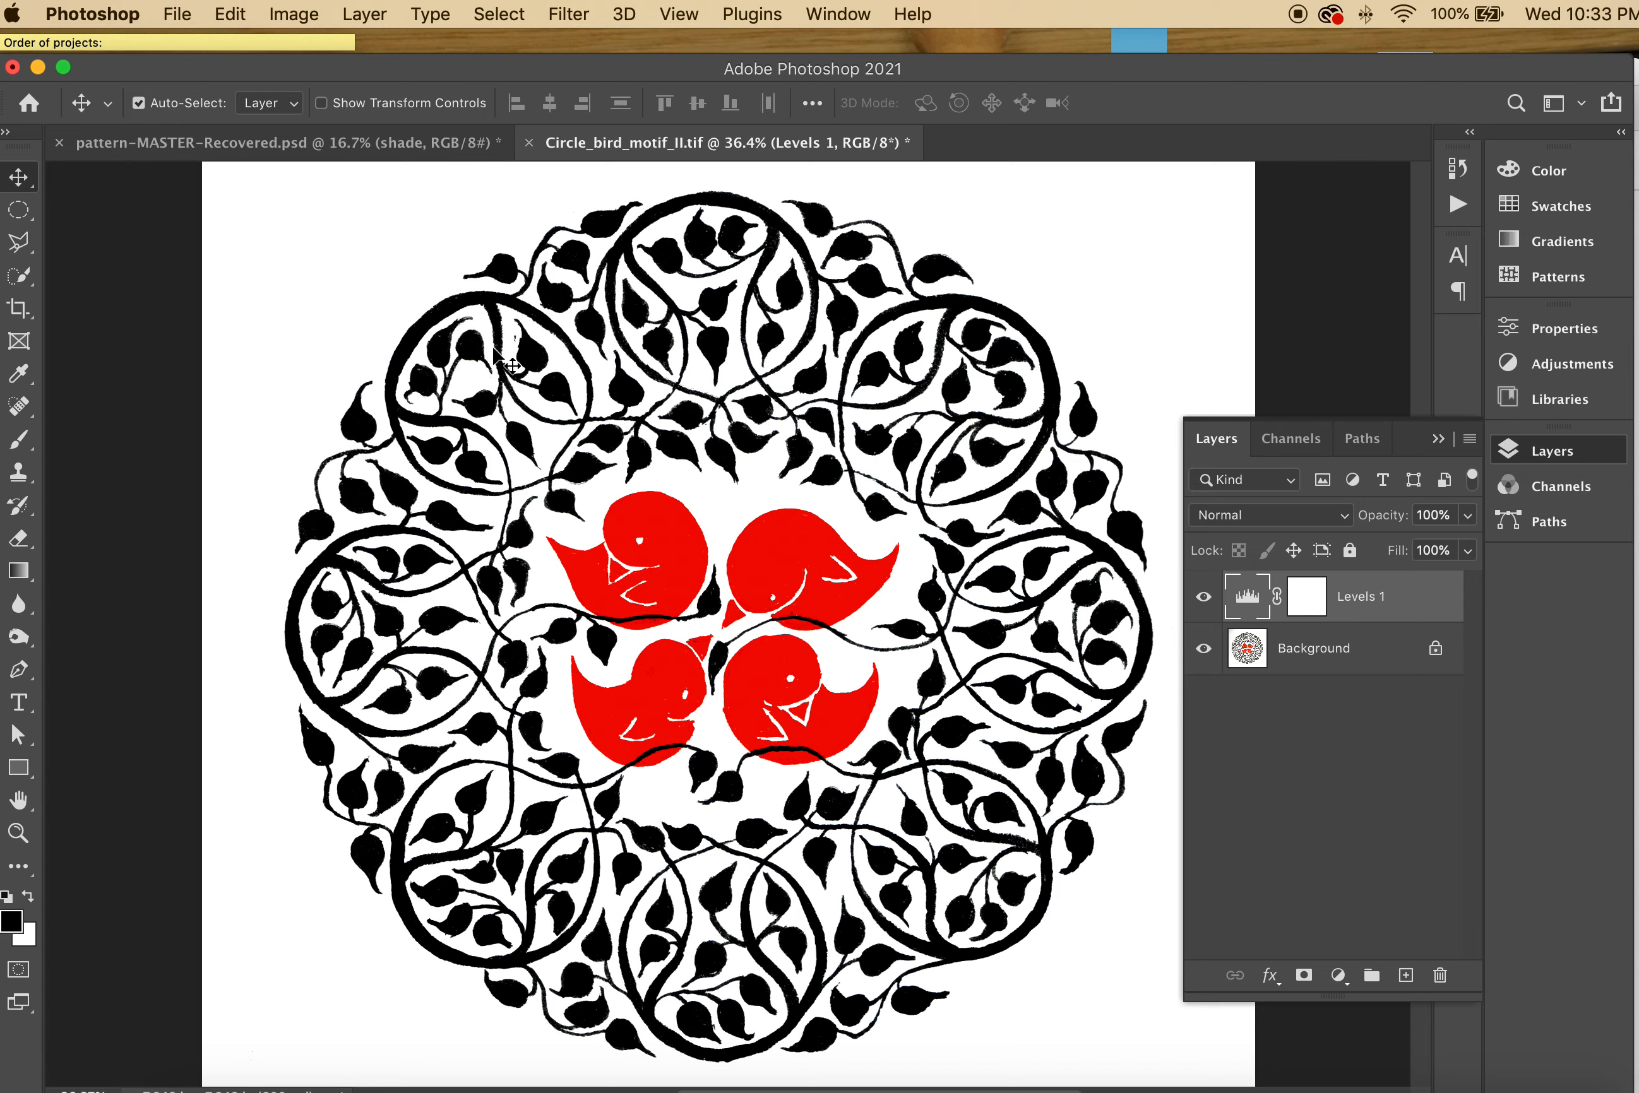
pyautogui.scroll(5, 519, 340)
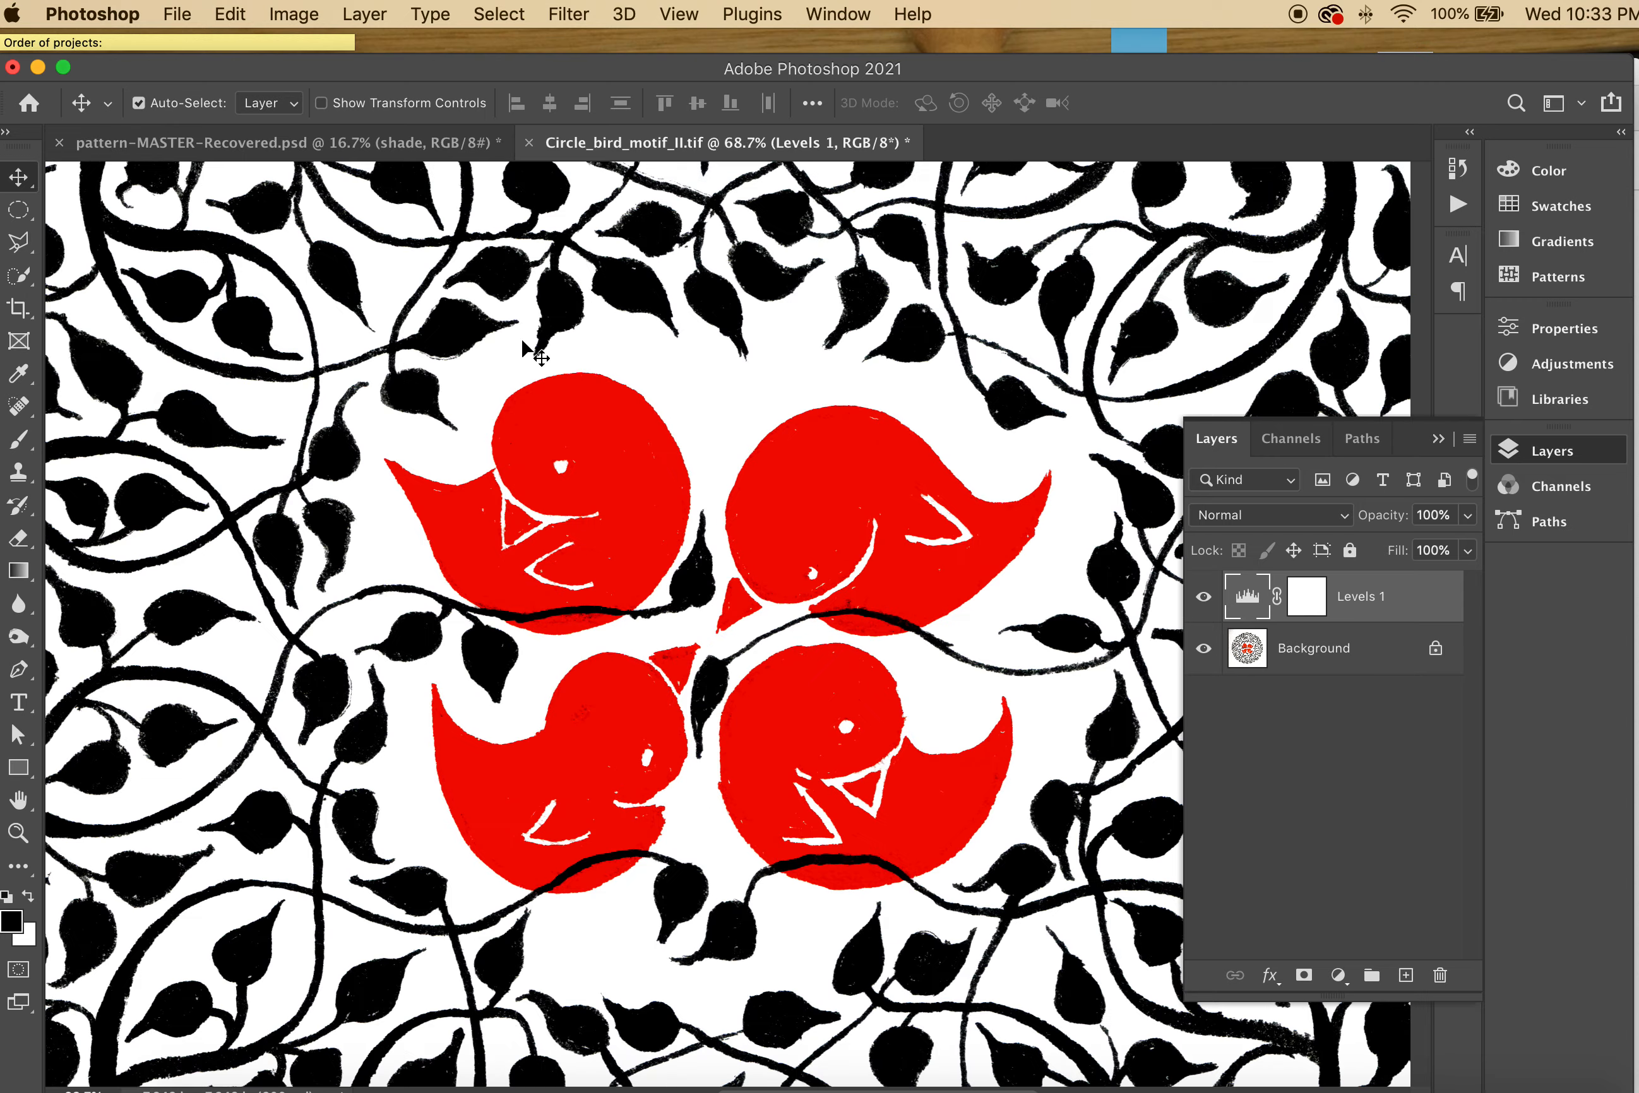
pyautogui.scroll(4, 522, 342)
pyautogui.scroll(2, 520, 338)
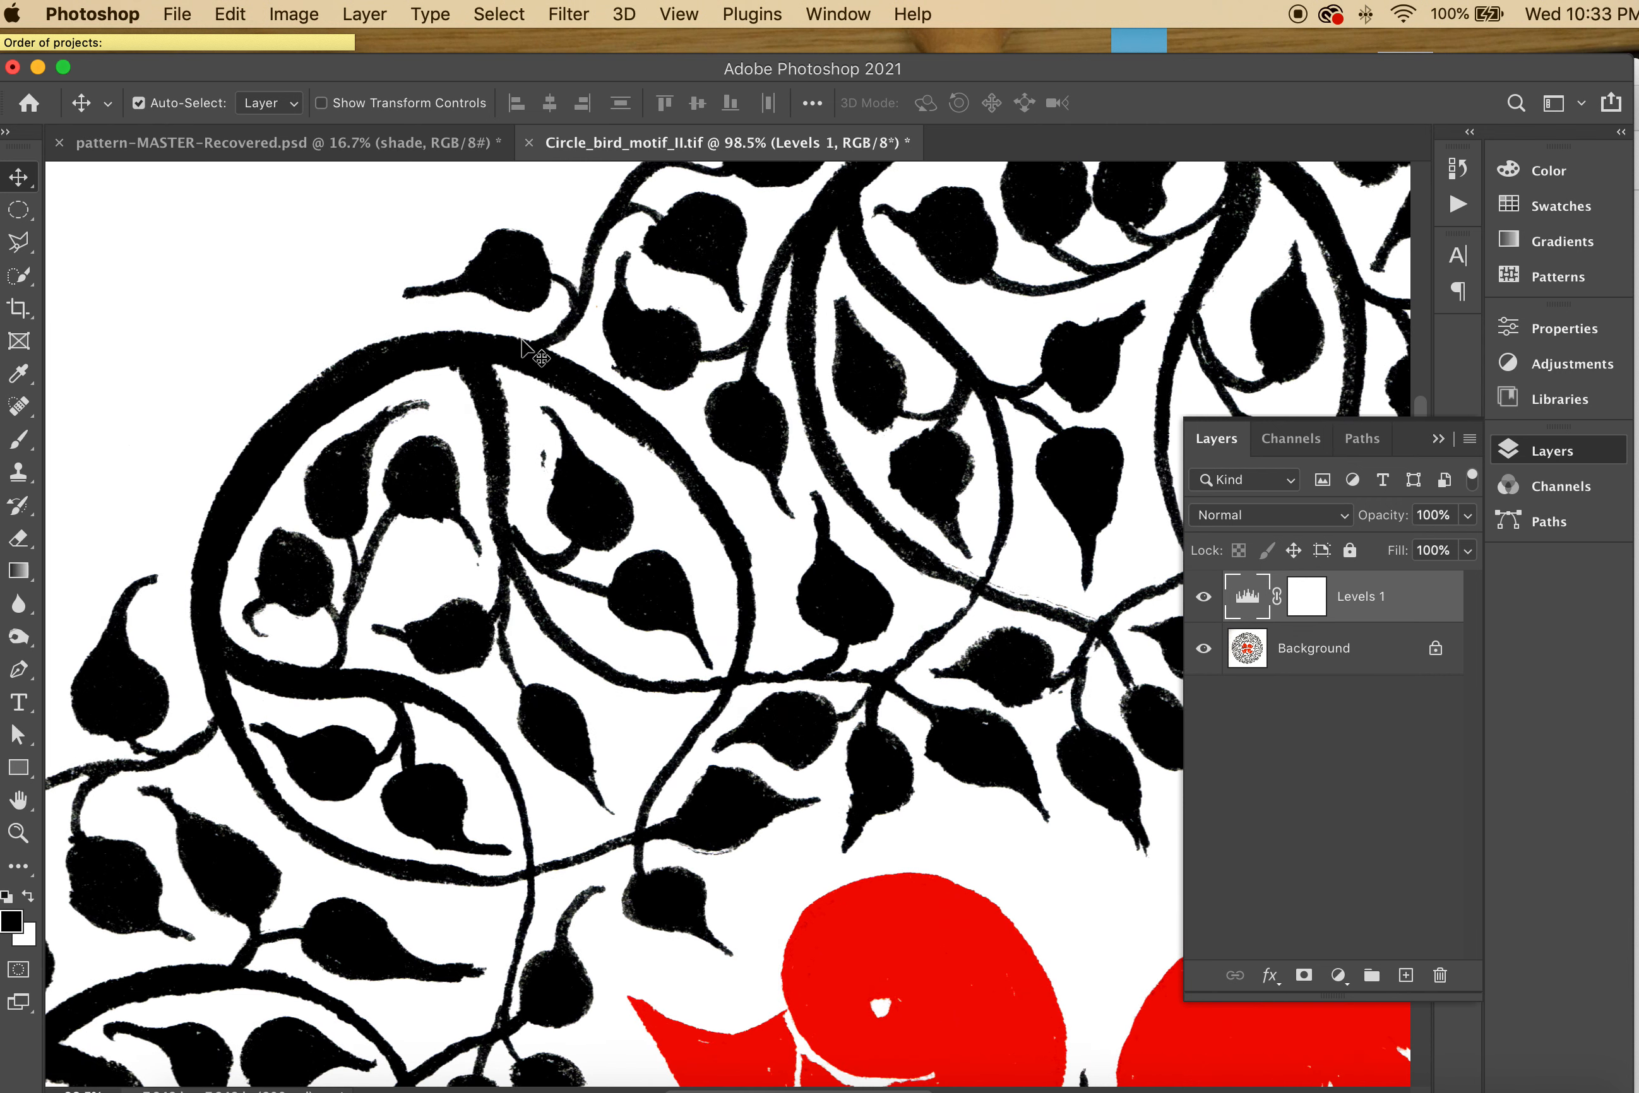
# Step: Add a new empty layer above Levels 1 and ready the Brush tool with white as the foreground color
pyautogui.click(1405, 976)
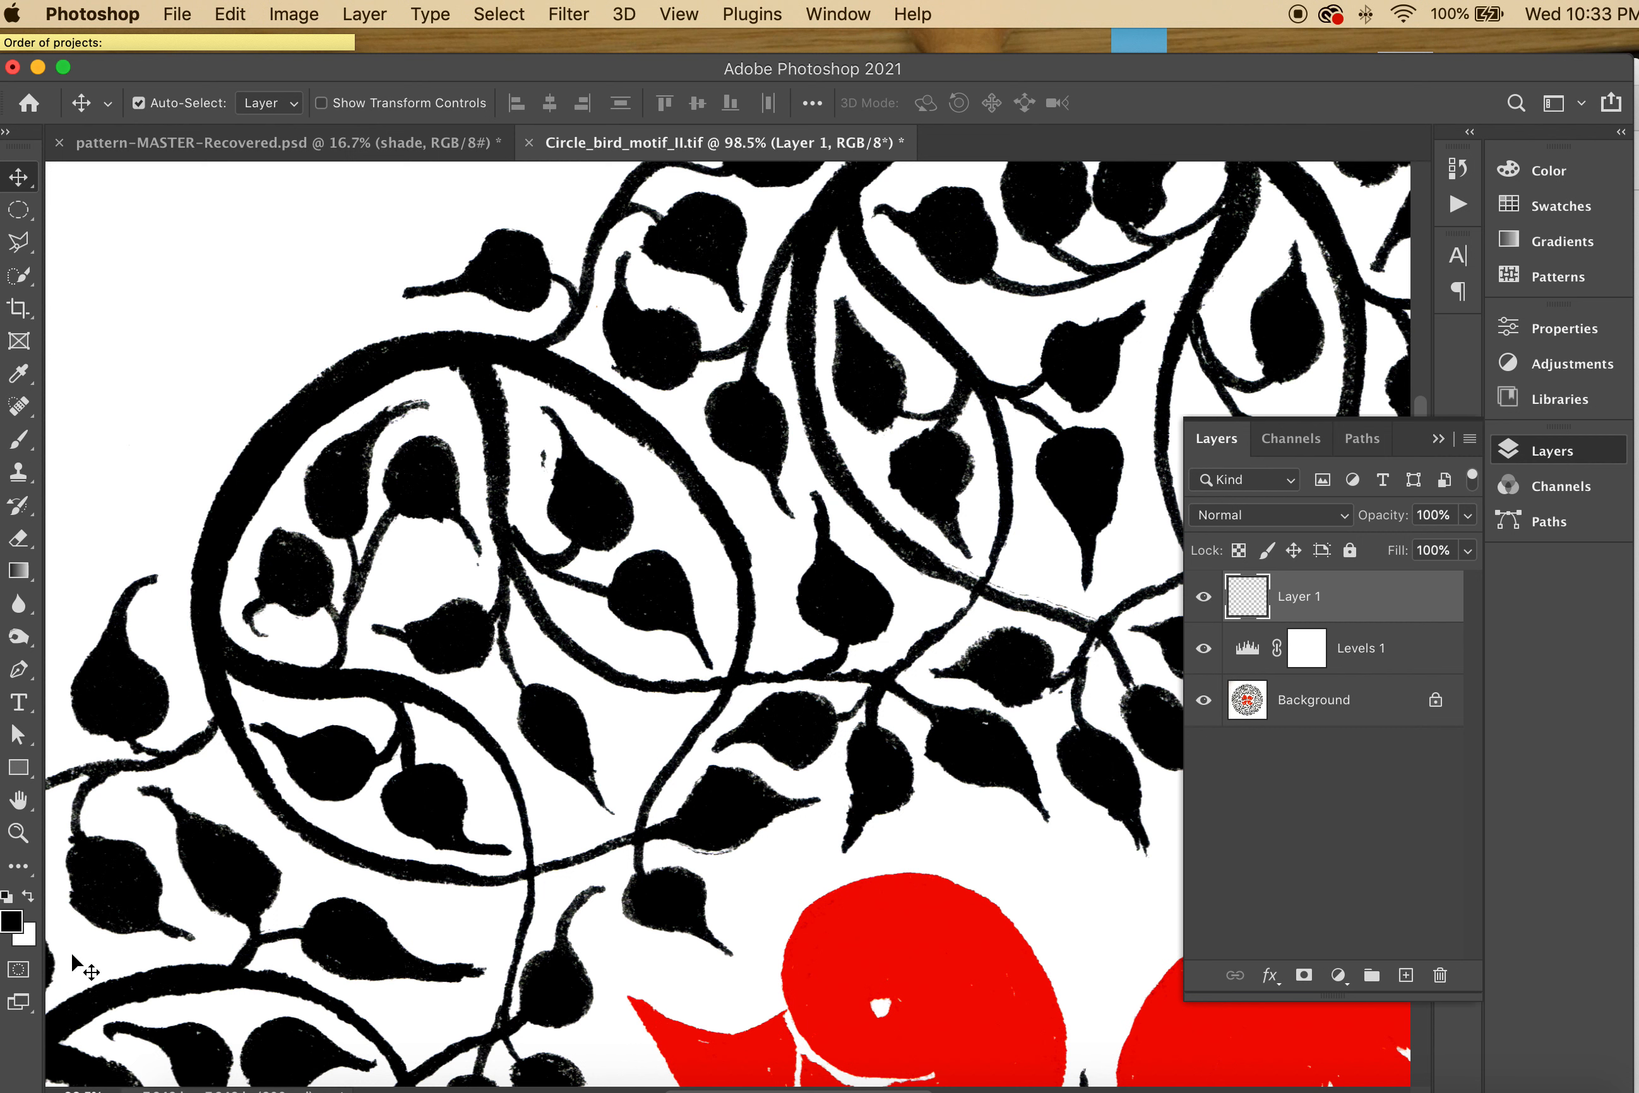
pyautogui.click(13, 921)
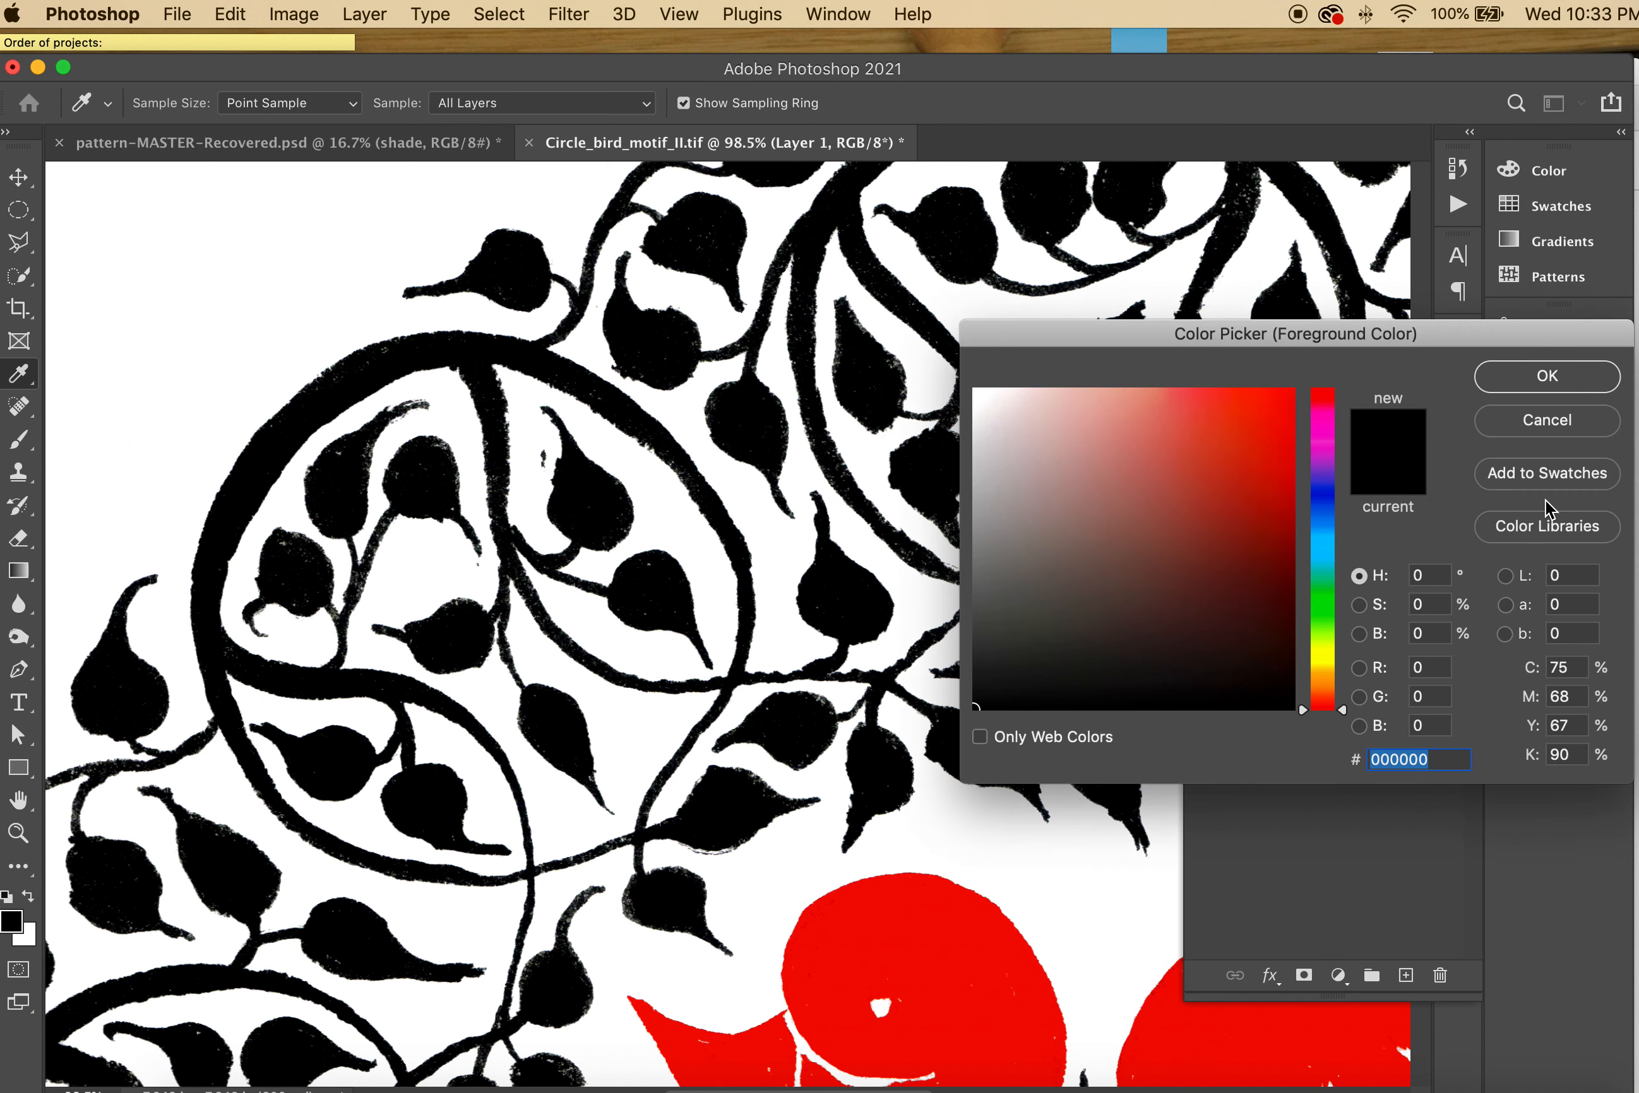
pyautogui.click(1558, 430)
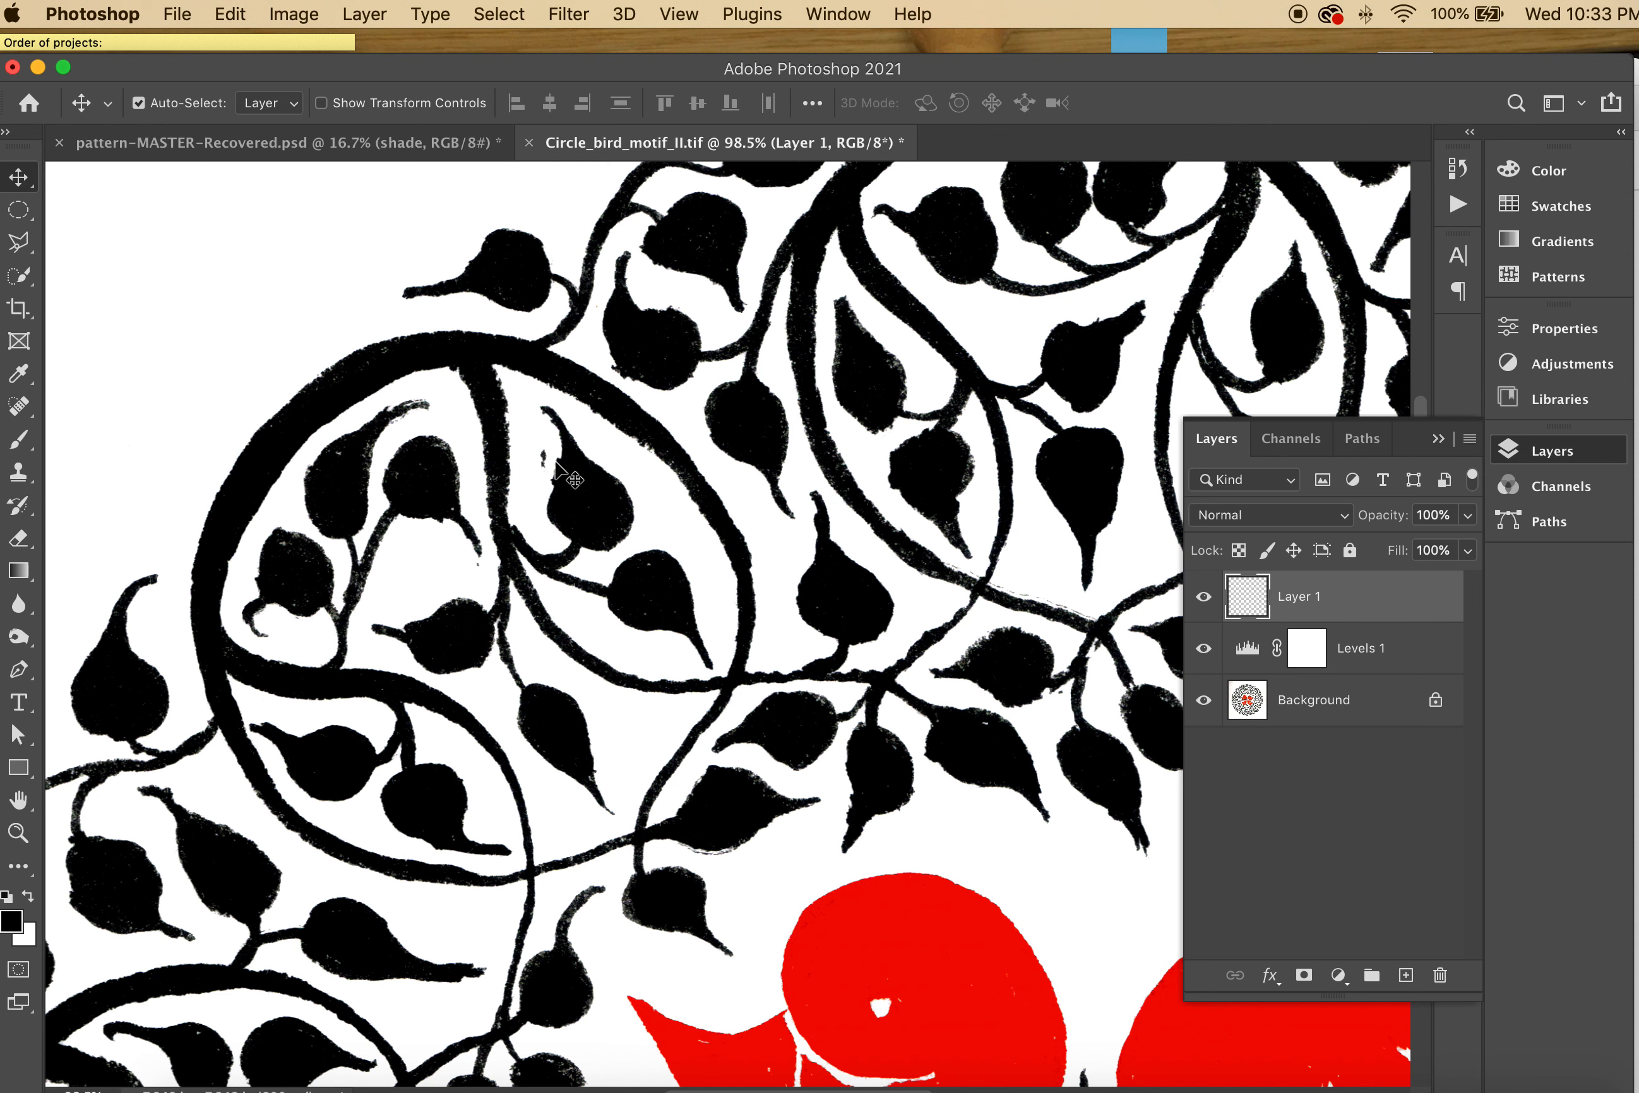
pyautogui.scroll(5, 565, 473)
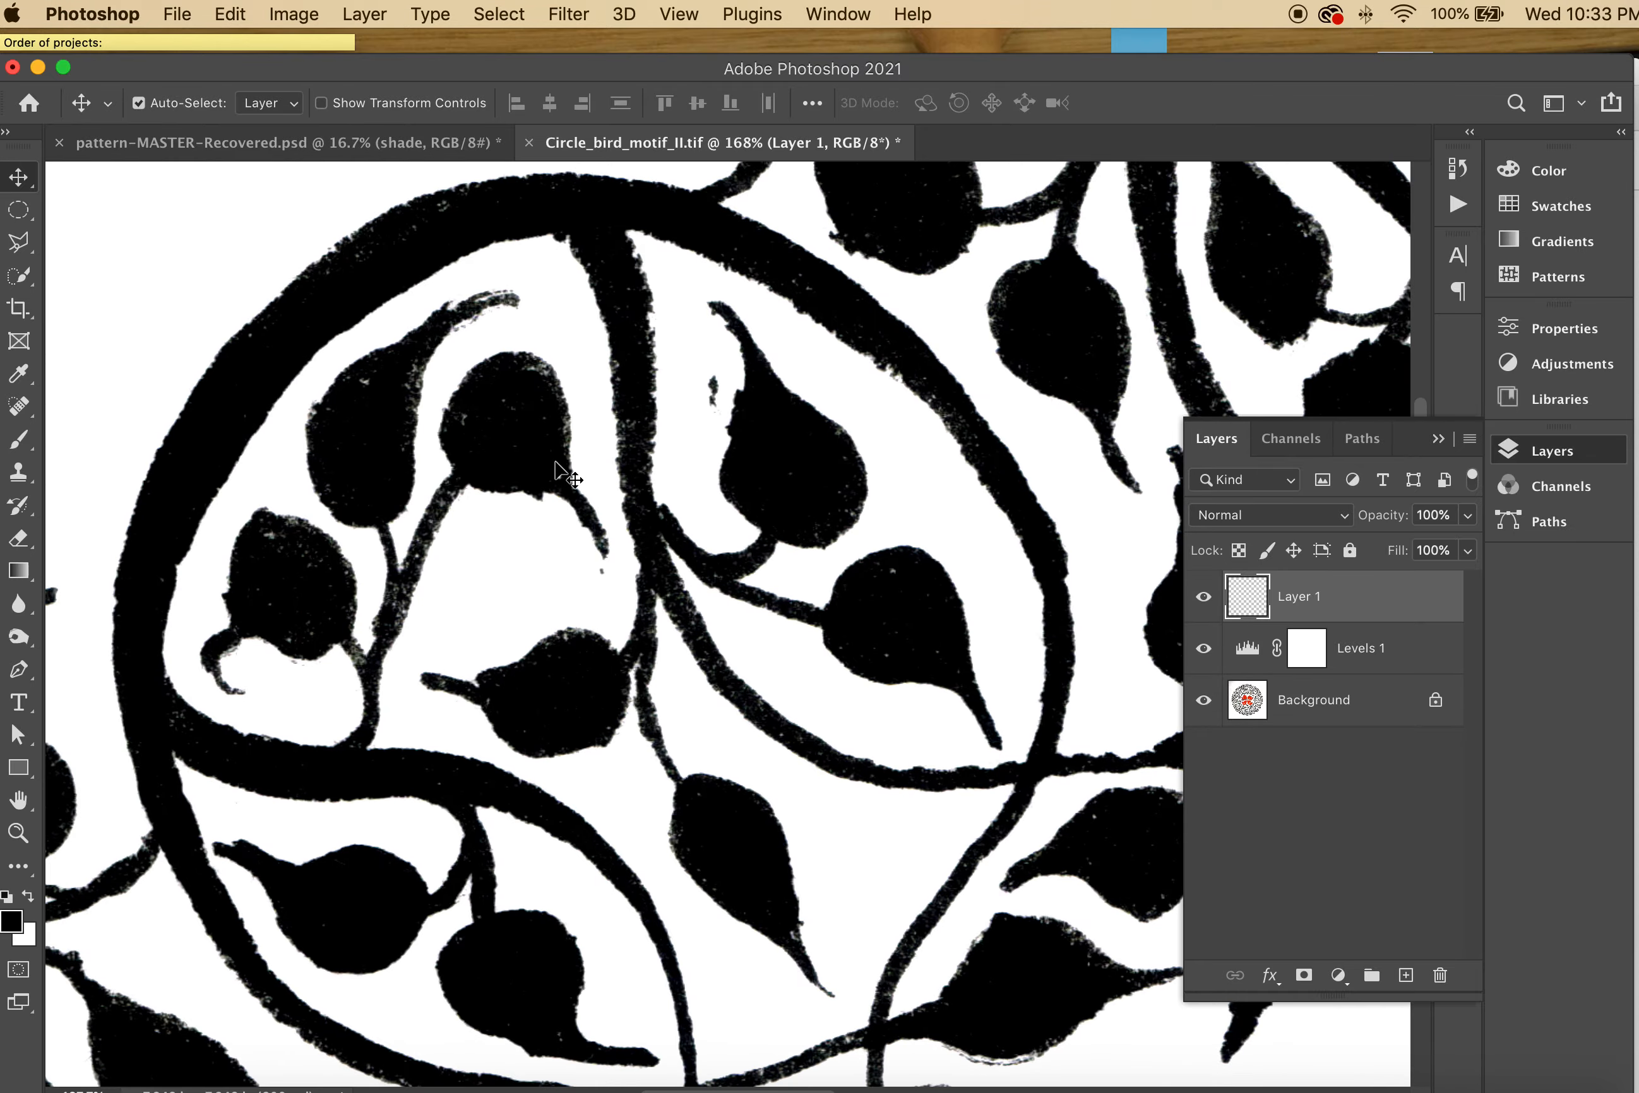
pyautogui.scroll(3, 564, 473)
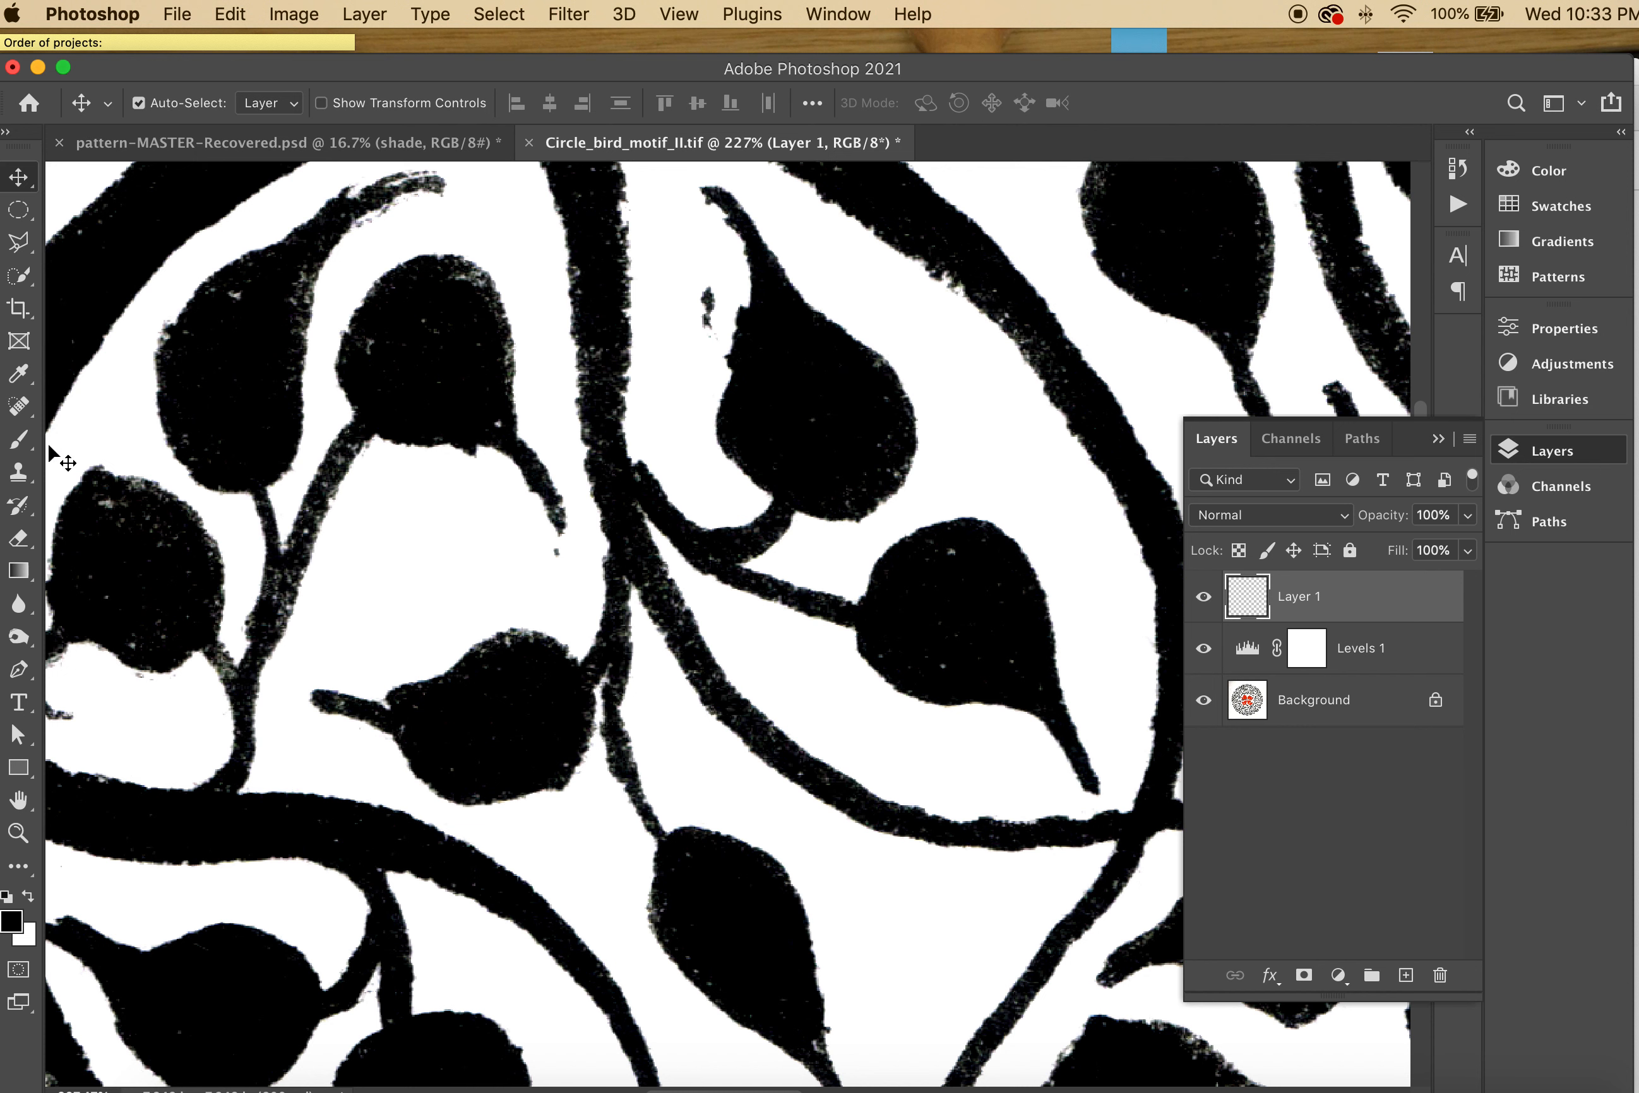
pyautogui.click(19, 444)
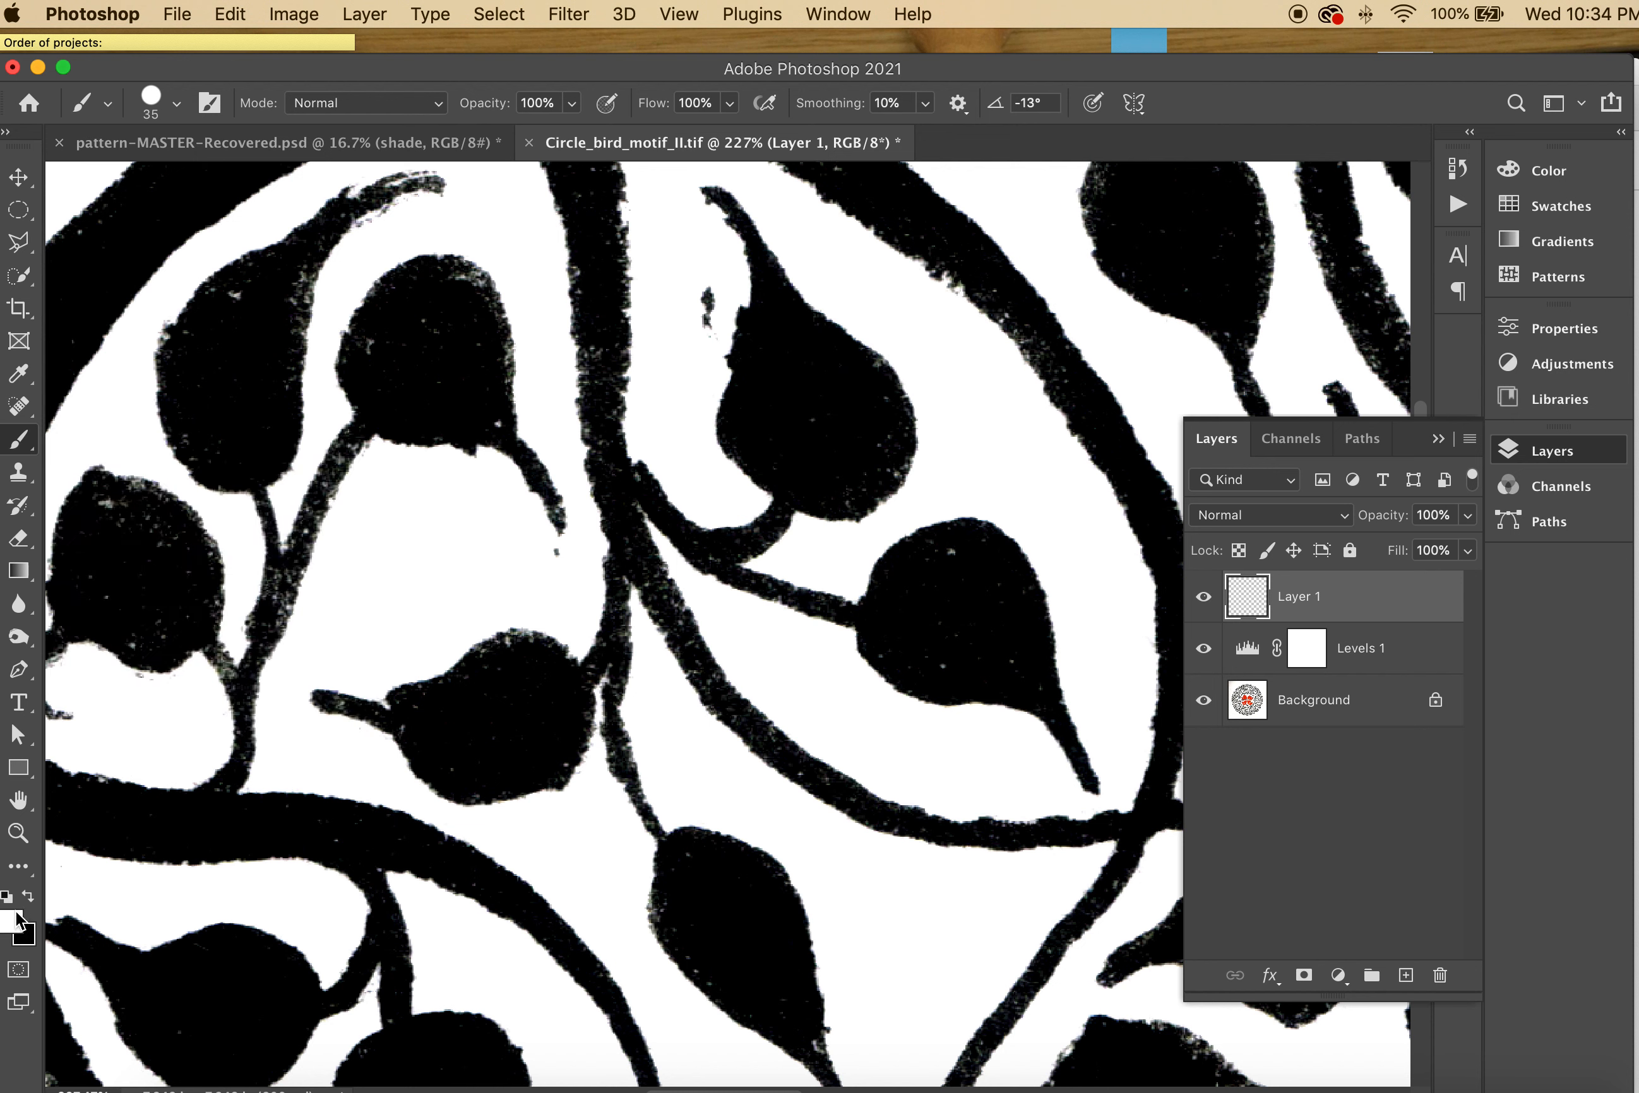
# Step: Paint over the stray specks beside the leaves inside the upper-left circle in white, reducing the brush to 20 px
pyautogui.moveTo(667, 294)
pyautogui.mouseDown()
pyautogui.moveTo(700, 269)
pyautogui.moveTo(707, 351)
pyautogui.moveTo(708, 294)
pyautogui.moveTo(700, 339)
pyautogui.mouseUp()
pyautogui.press('super+z')
pyautogui.moveTo(559, 579); pyautogui.dragTo(553, 567)
pyautogui.press('[')
pyautogui.press('[')
pyautogui.press('super+z')
pyautogui.moveTo(367, 234); pyautogui.dragTo(390, 220)
# Step: Set the brush hardness to 100% for crisp cleanup strokes
pyautogui.click(156, 113)
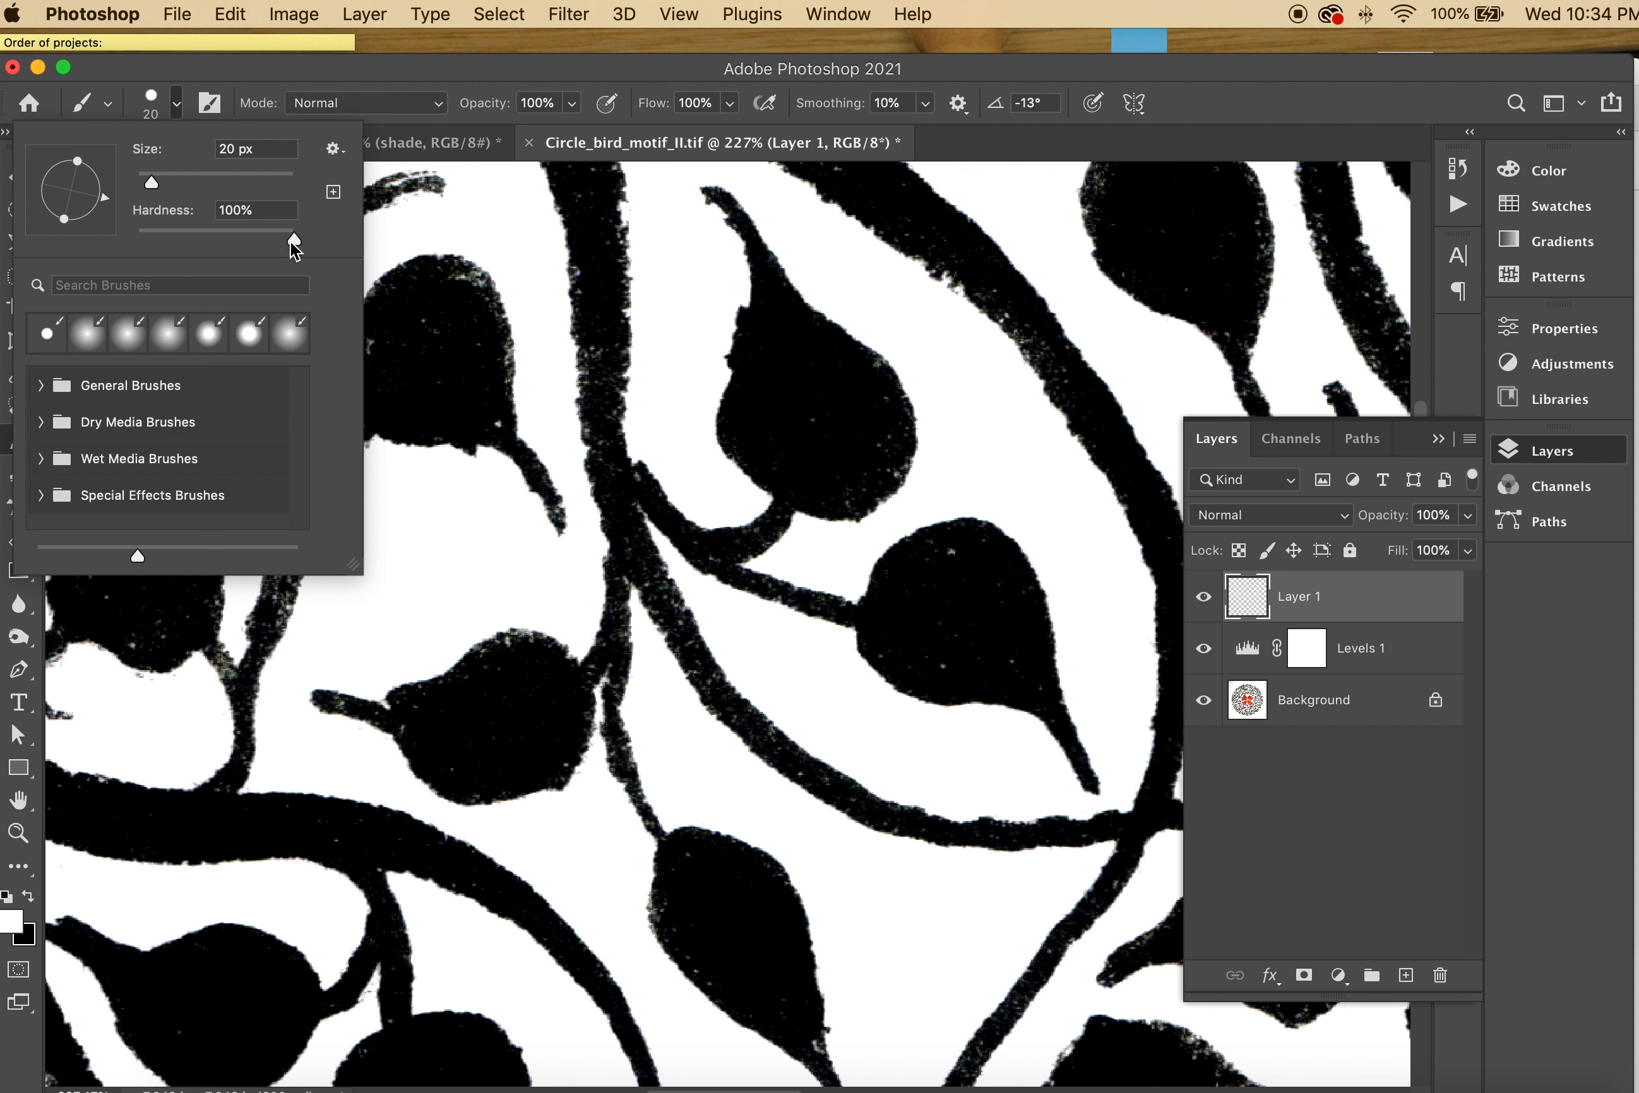
pyautogui.moveTo(295, 241); pyautogui.dragTo(350, 254)
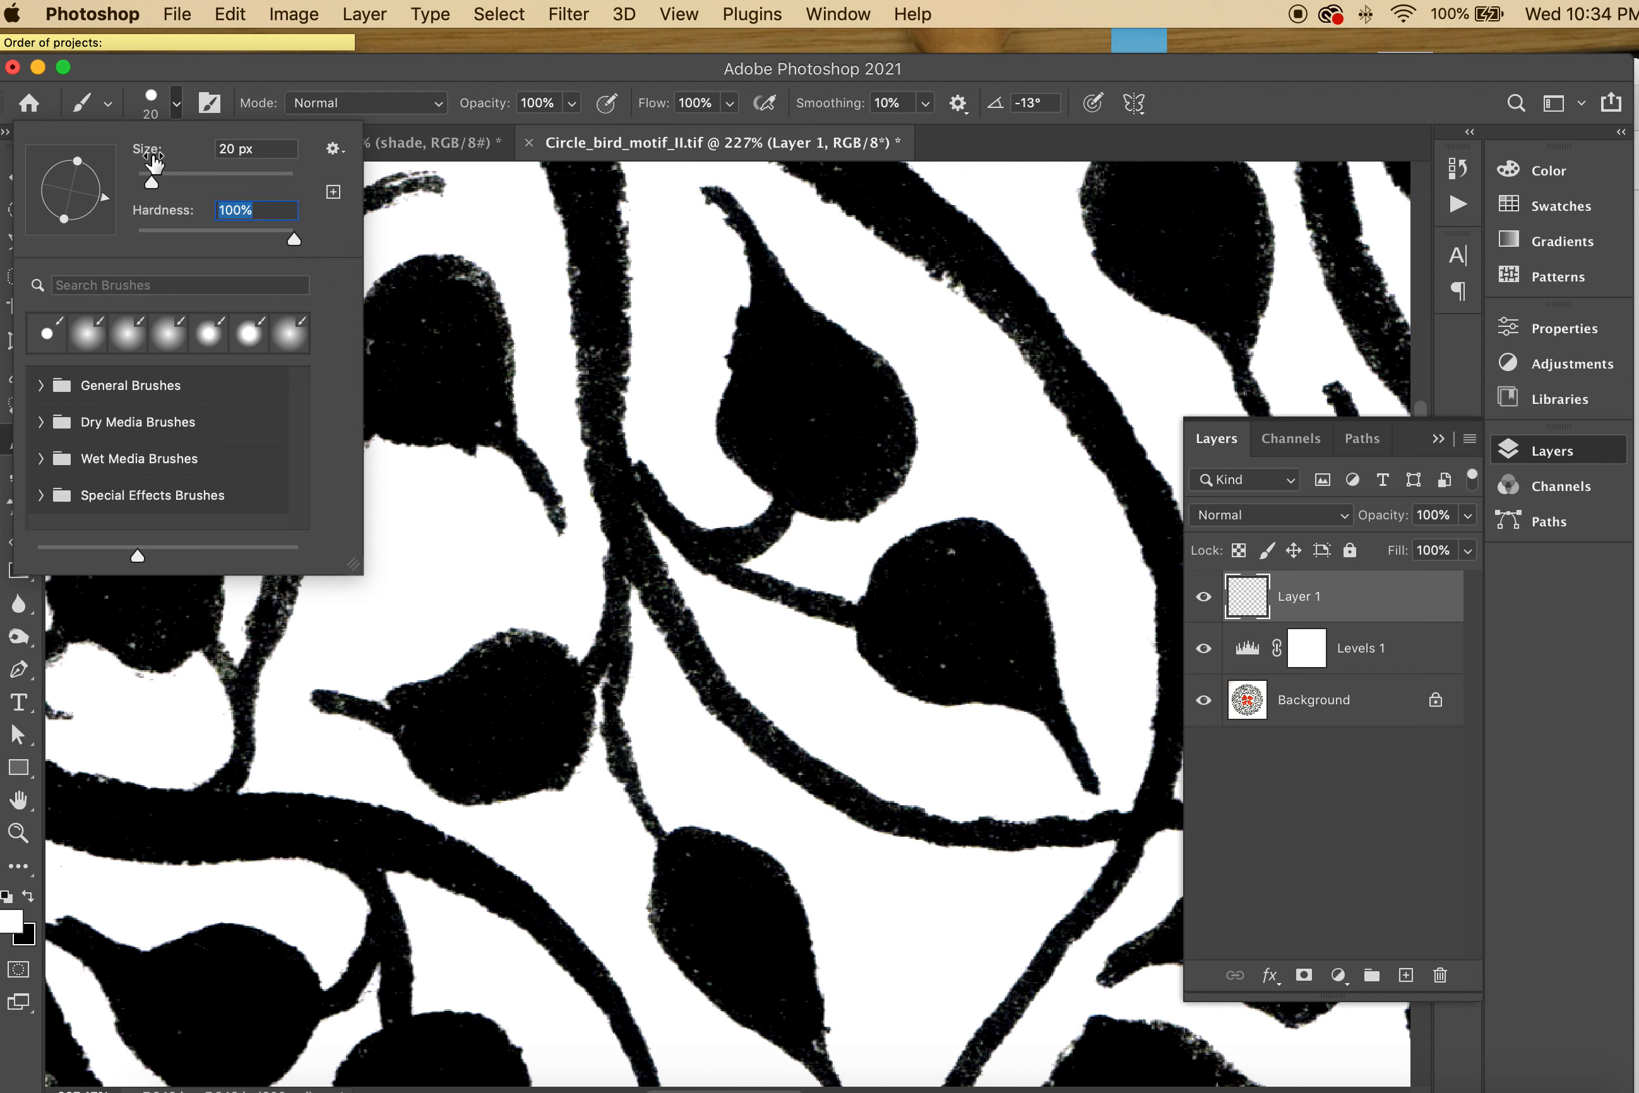